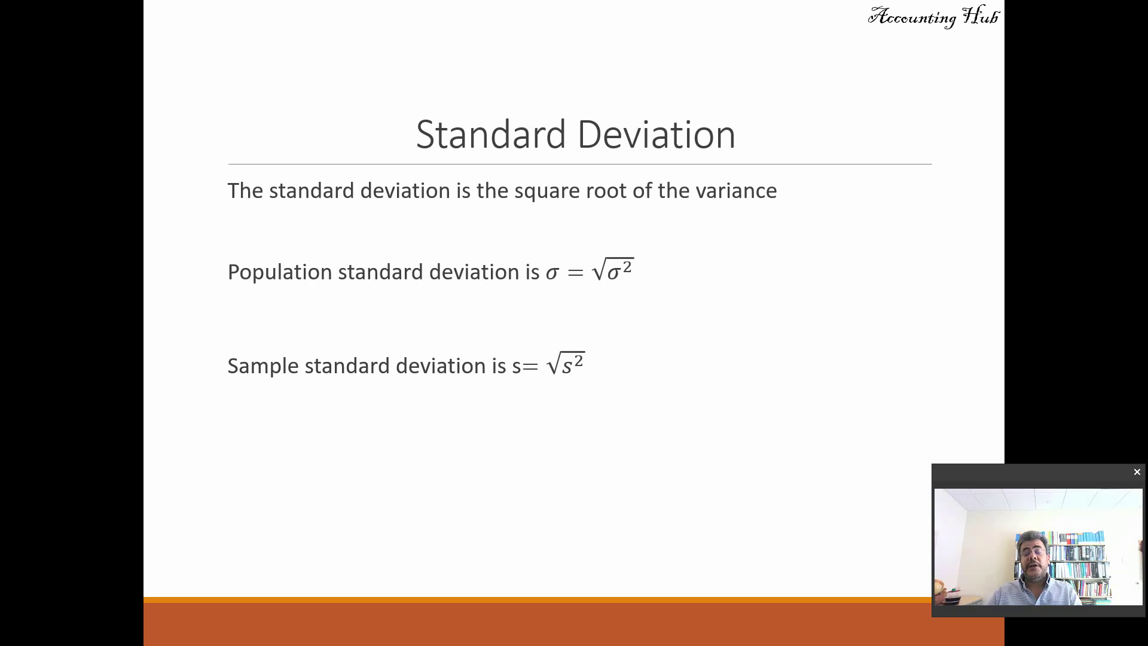
- Switch to the Excel workbook, review the quarterly Net Income and Cash Flow data by company, and close the workbook
key("Tab")
key("Tab")
key("Tab")
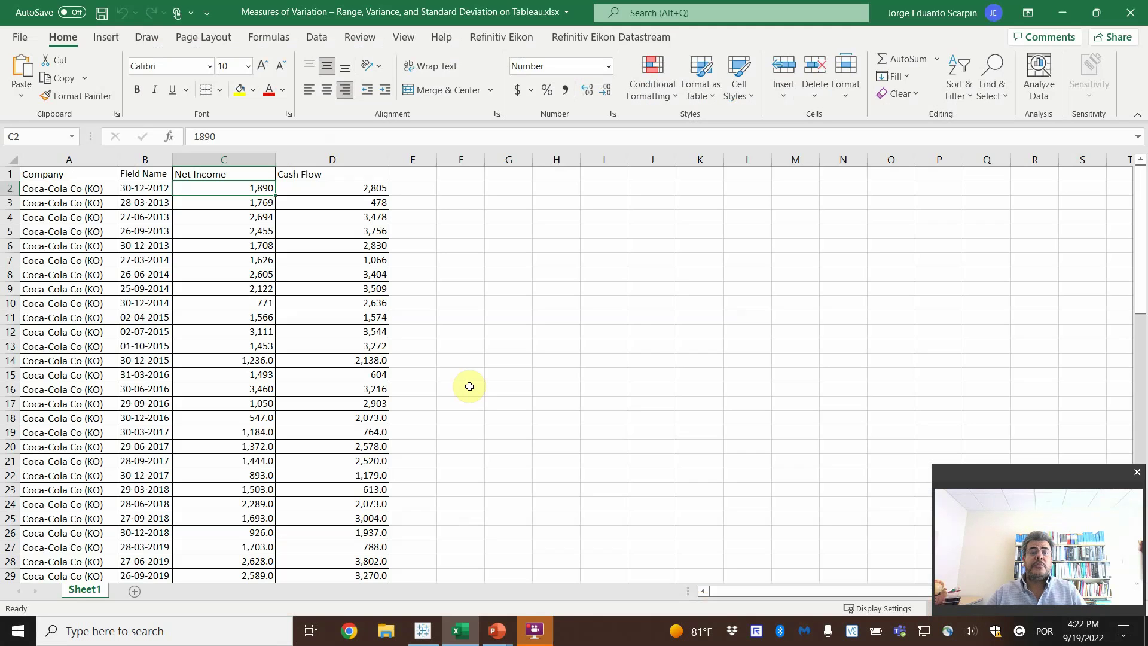
scroll(154, 372, "down", 10)
scroll(145, 381, "down", 3)
scroll(144, 380, "up", 15)
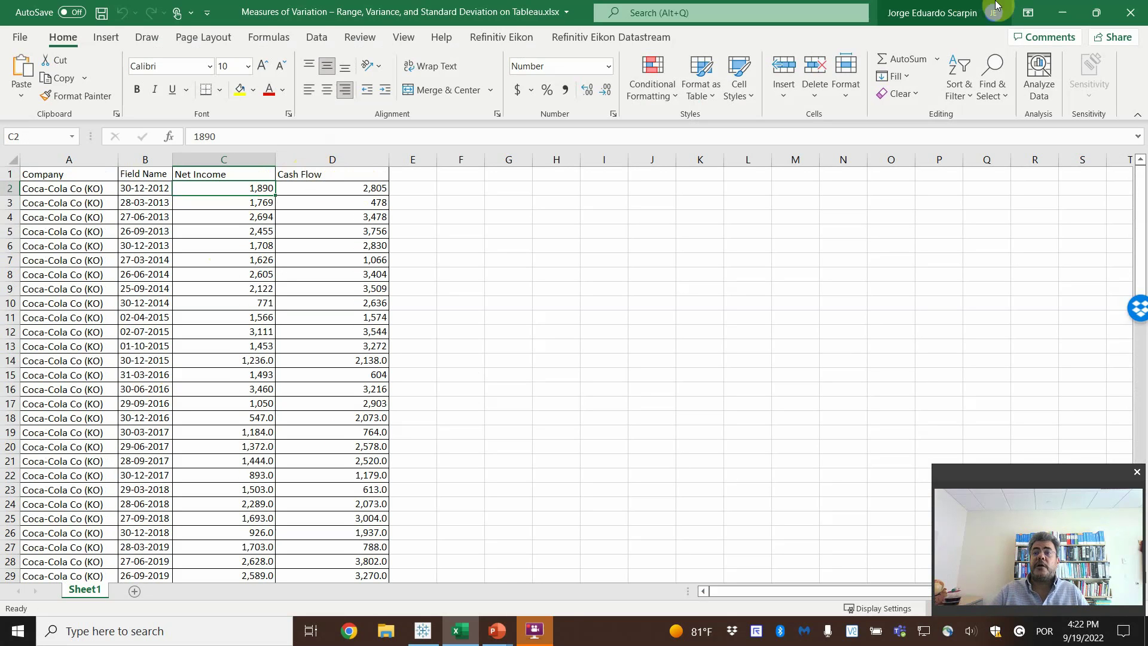
left_click(1132, 8)
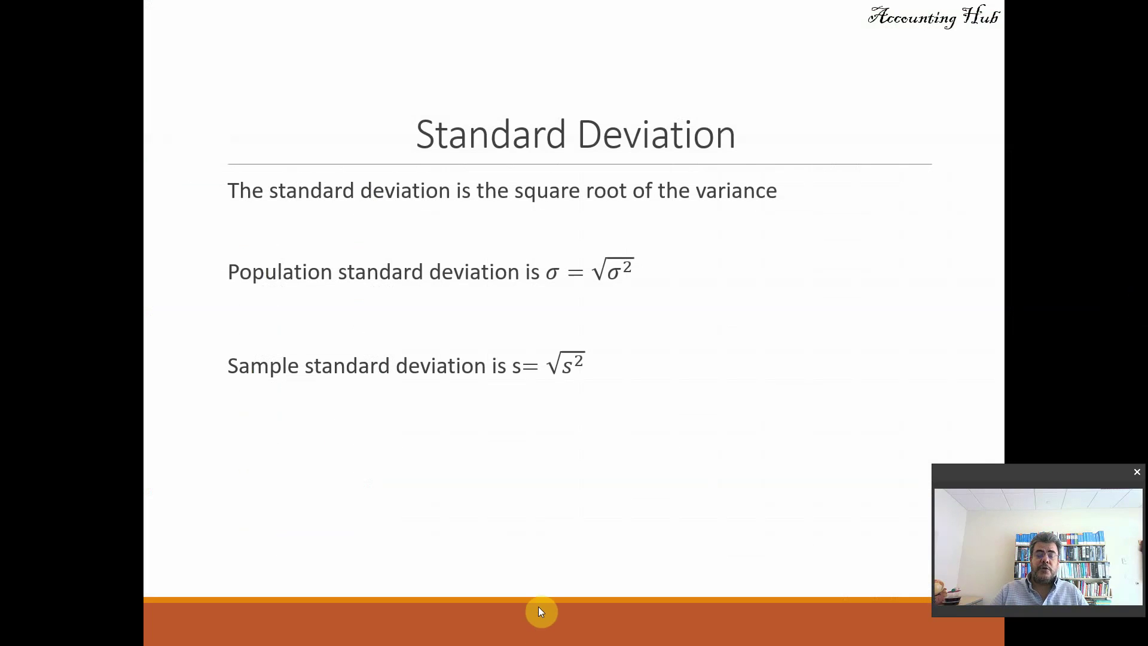
- Switch to Tableau and connect to the Excel file "Measures of Variation – Range, Variance, and Standard Deviation on Tableau.xlsx"
key("alt+Tab")
key("alt+Tab")
key("alt+Tab")
key("alt+Tab")
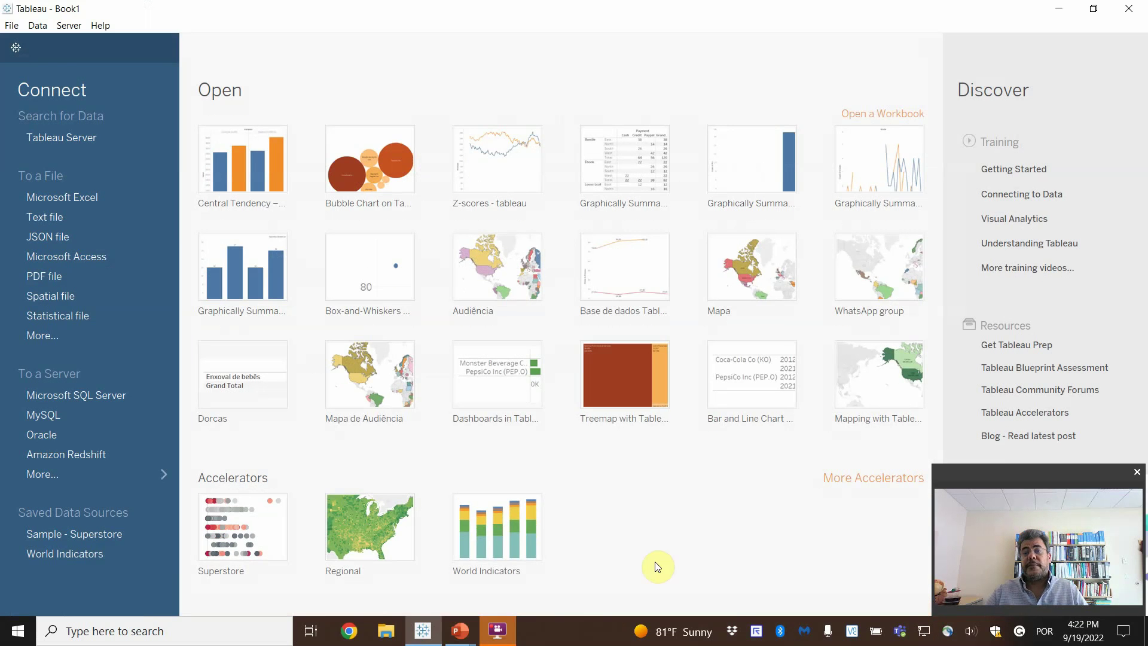
left_click(524, 616)
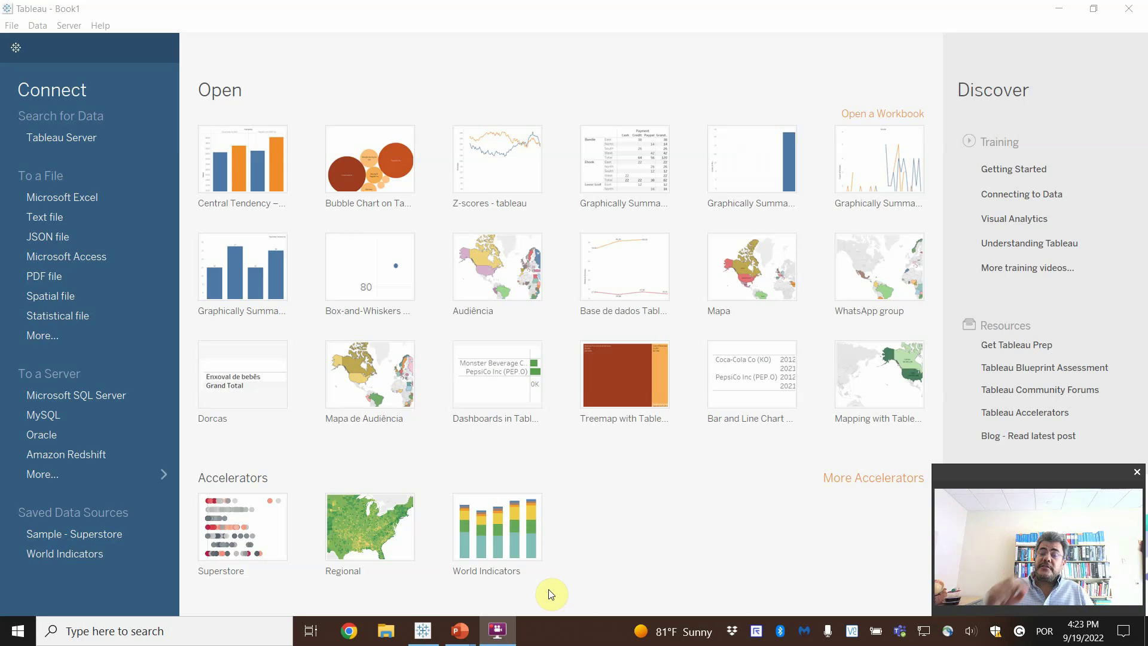
left_click(85, 198)
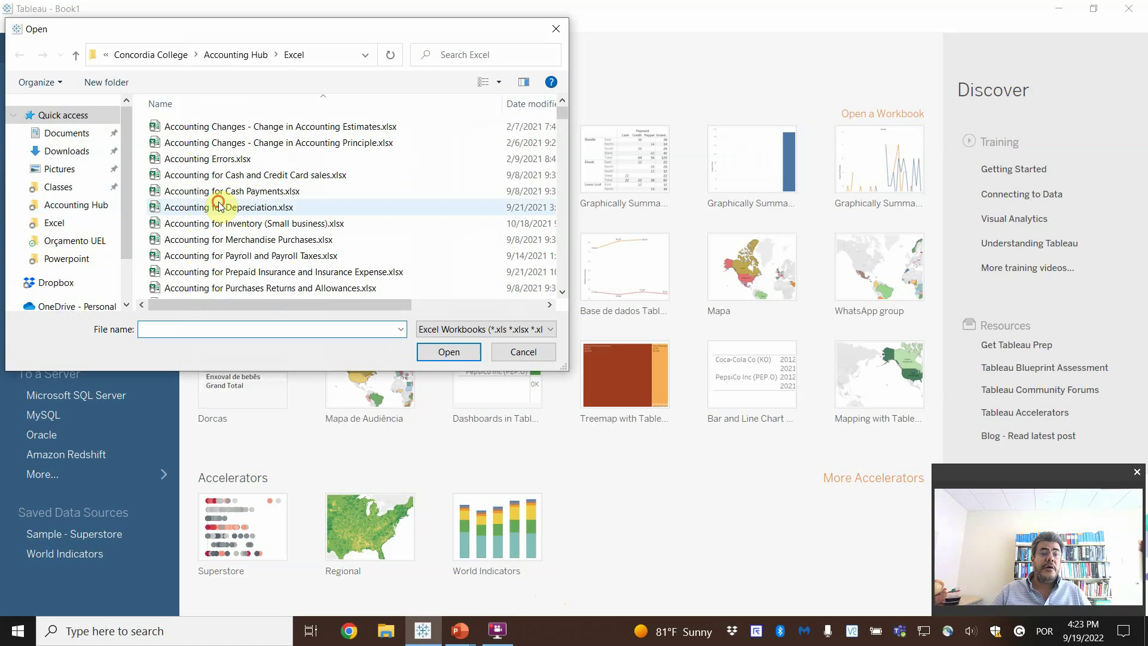
left_click(220, 207)
key("m")
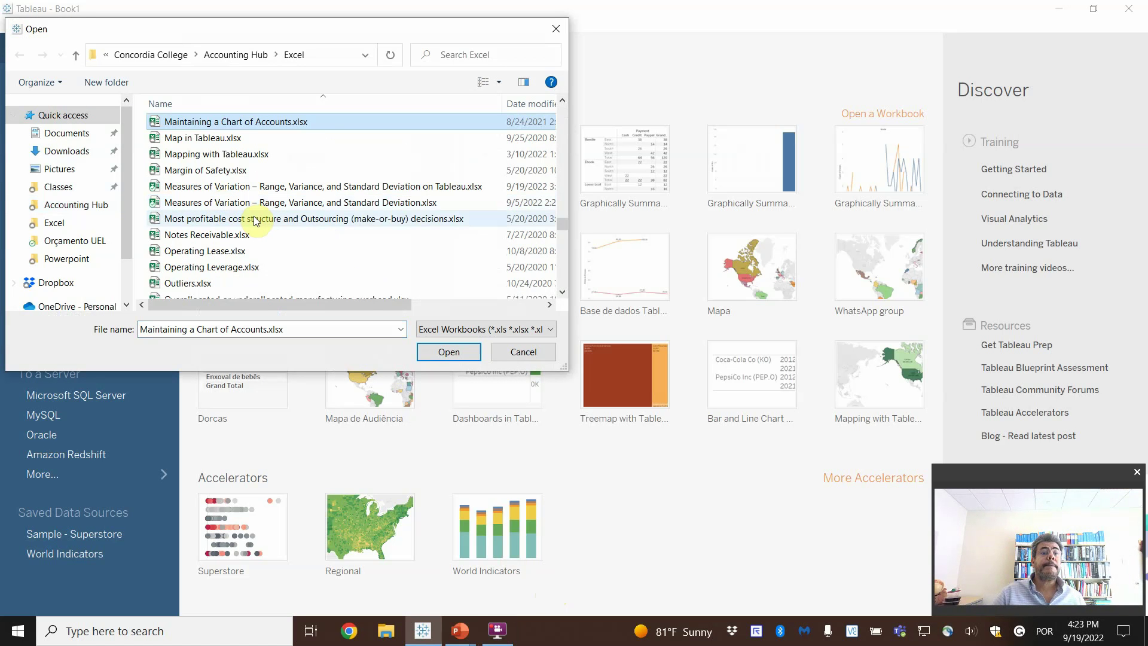
double_click(299, 186)
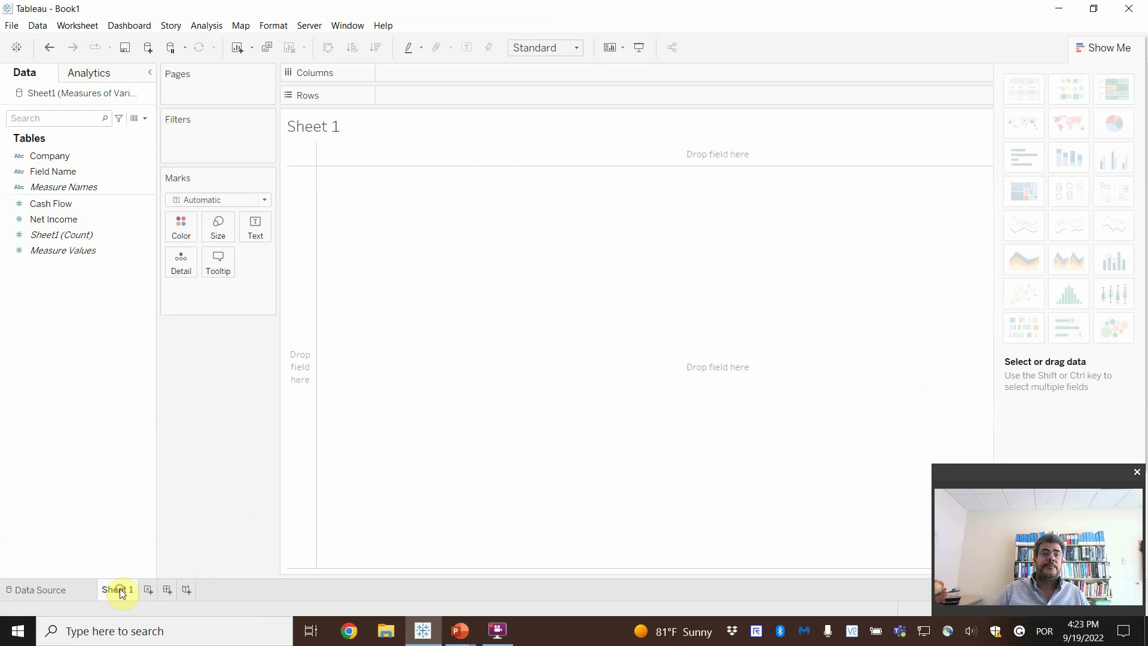
- Open Sheet 1 and place the Company field on Columns
left_click(119, 589)
left_click_drag(74, 159, 432, 82)
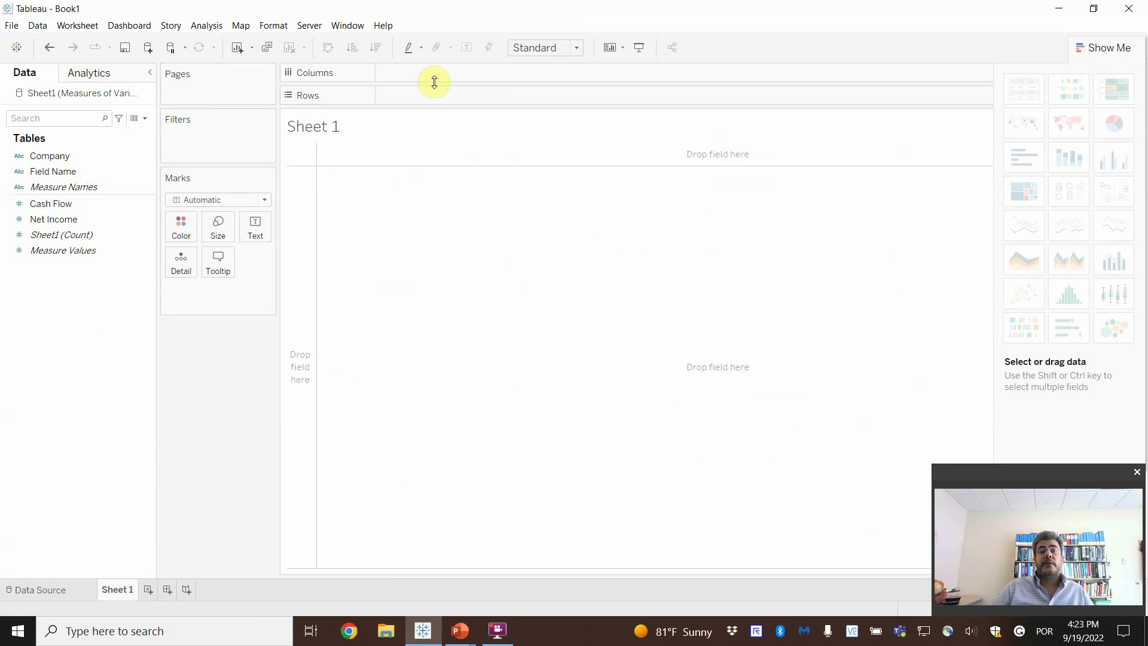
left_click_drag(63, 157, 443, 70)
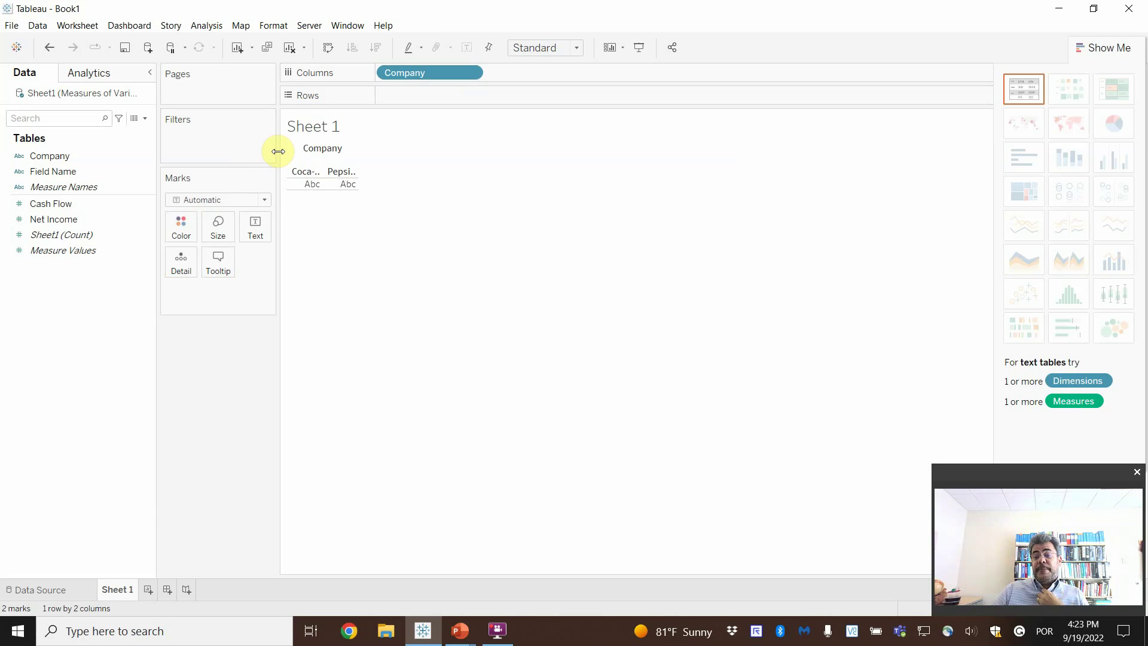
- Start a new calculated field and name it Cash Flow Range
left_click(207, 27)
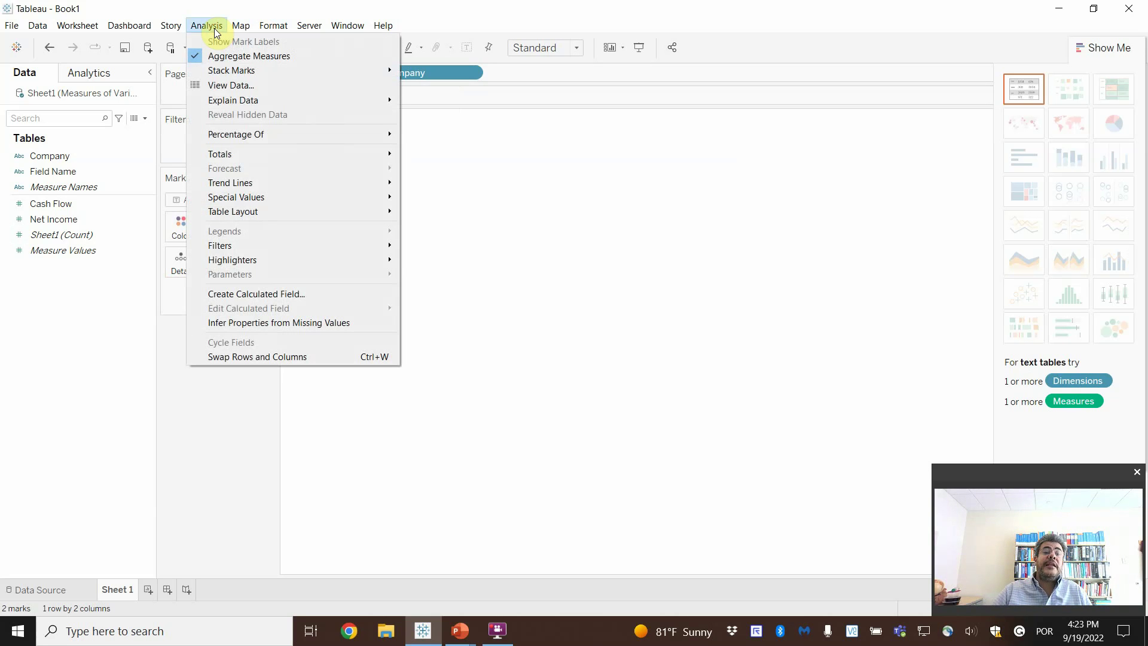
left_click(260, 294)
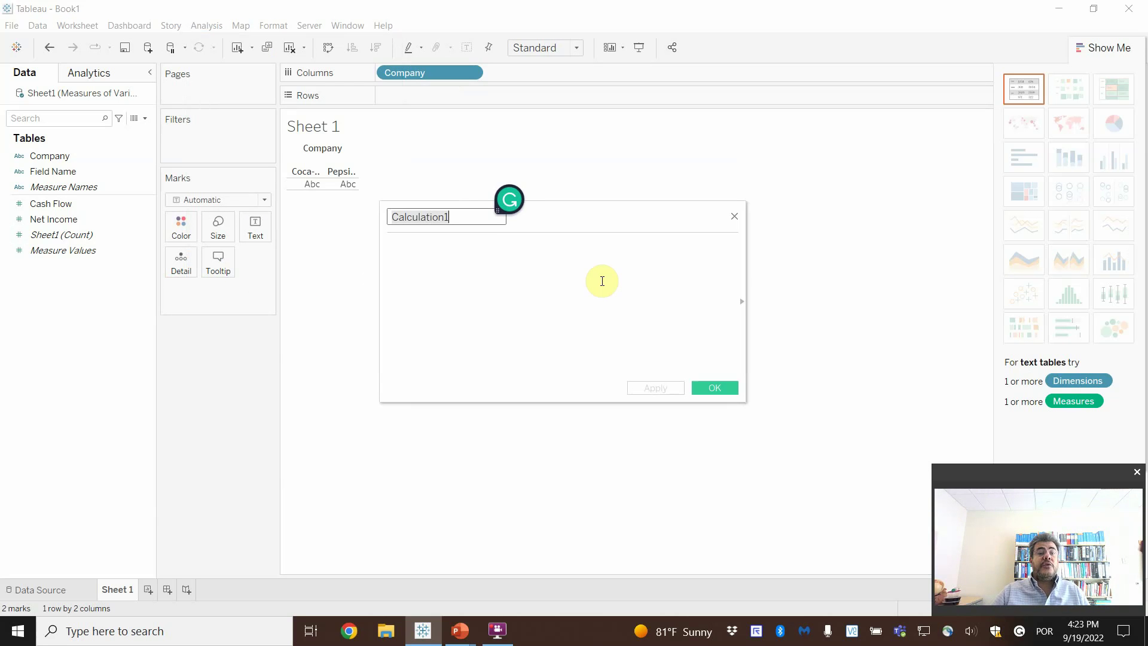
type("Range")
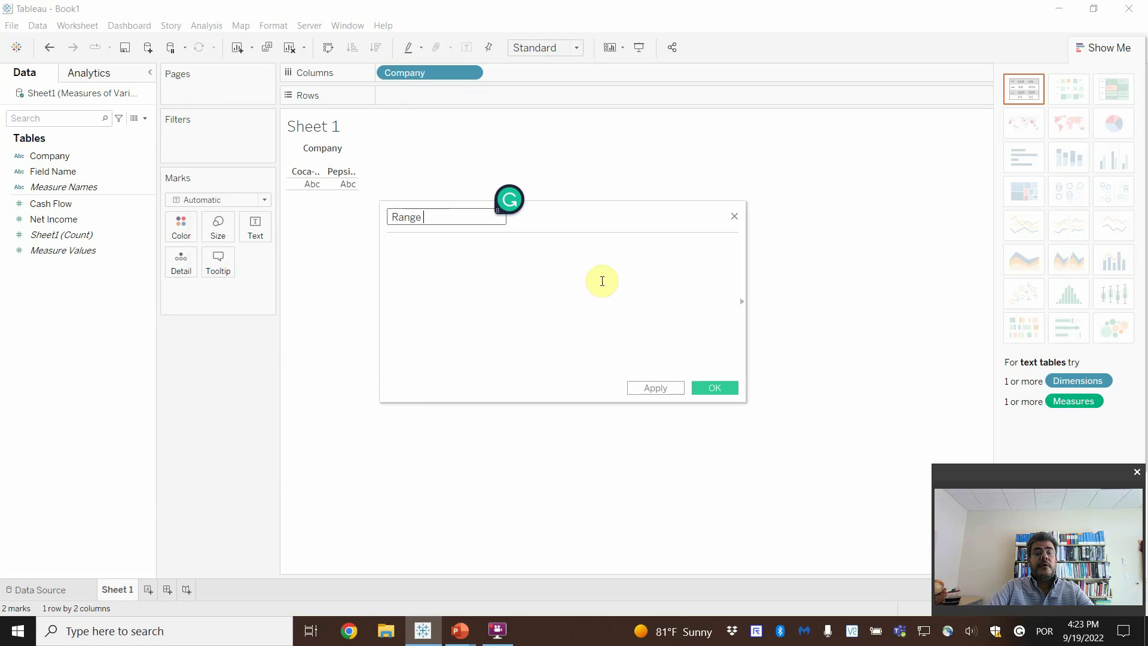
key("BackSpace")
key("BackSpace")
key("BackSpace")
key("BackSpace")
key("BackSpace")
type("Cash Flow Re")
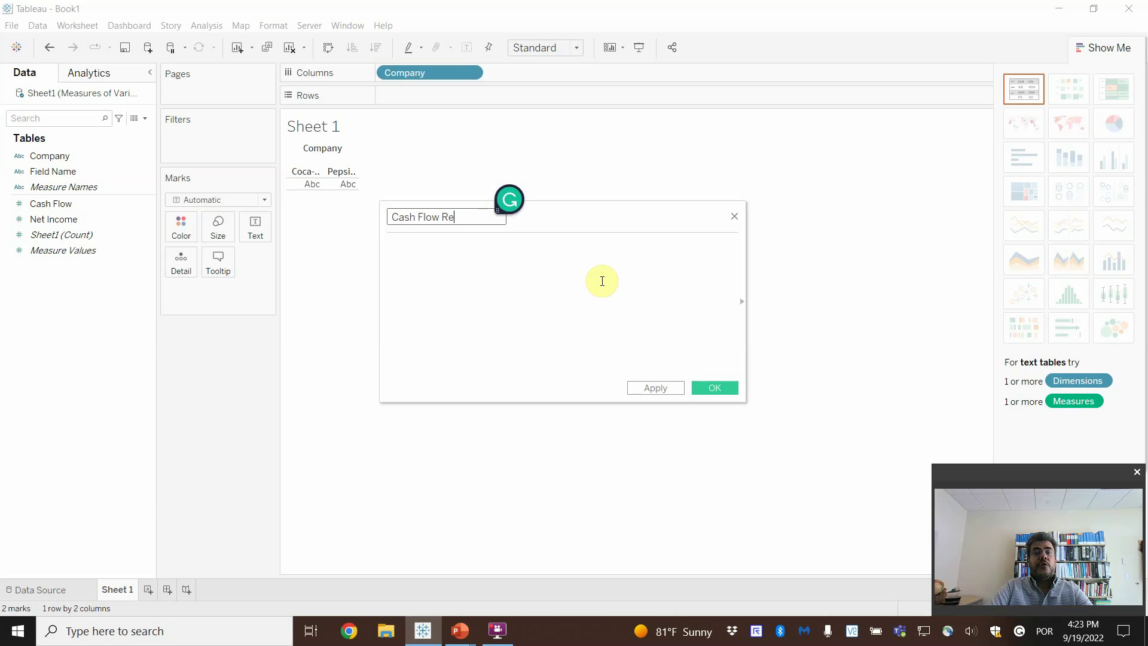
- Define the Cash Flow Range calculation as MAX([Cash Flow])- MIN([Cash Flow]) and save the field
left_click(575, 279)
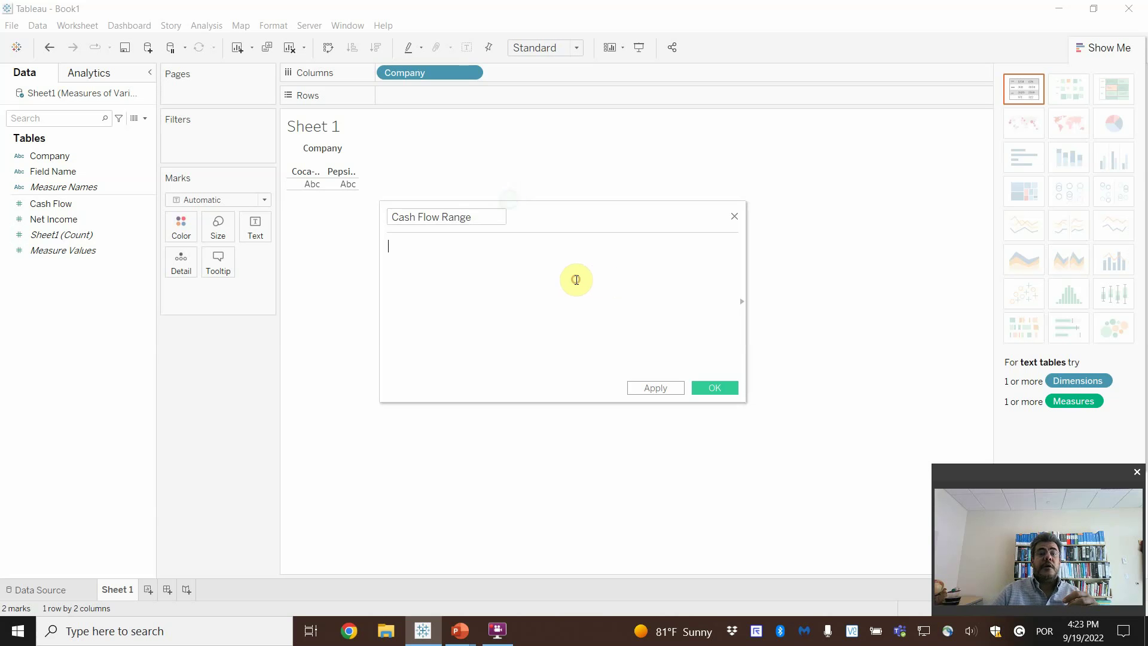
type("max")
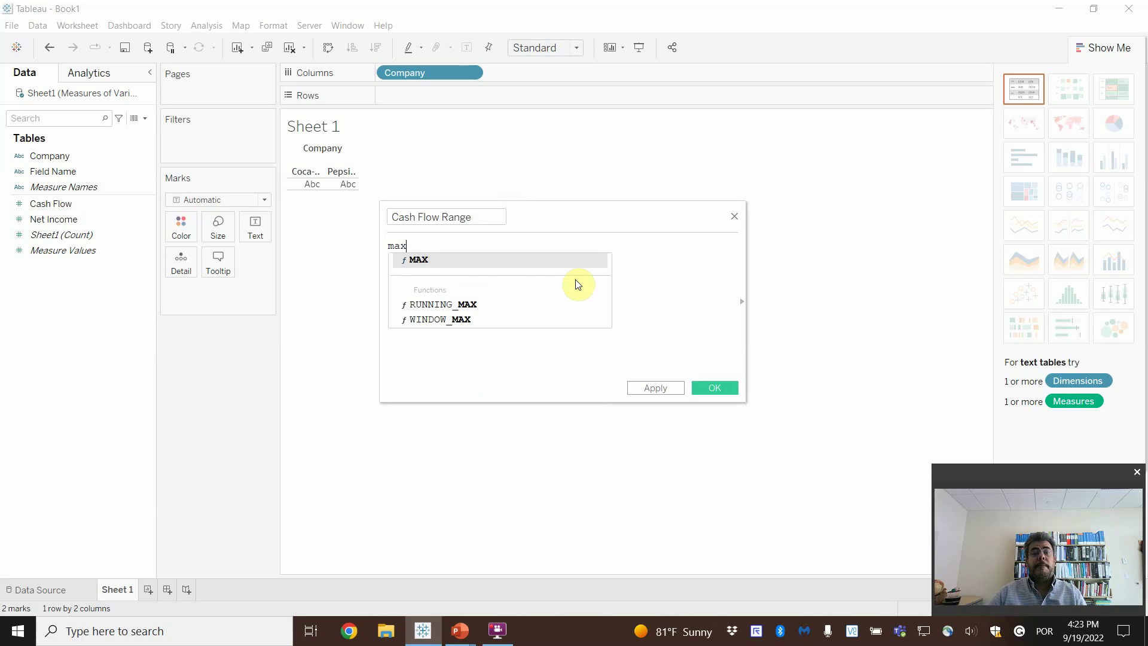
double_click(471, 261)
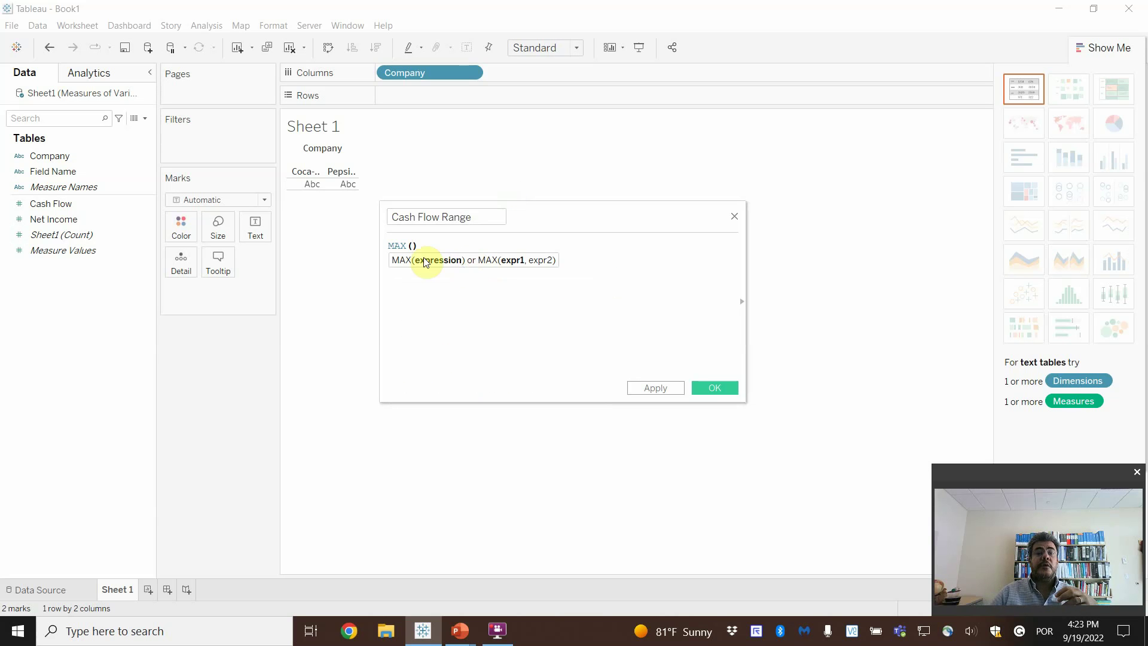
left_click_drag(69, 207, 419, 258)
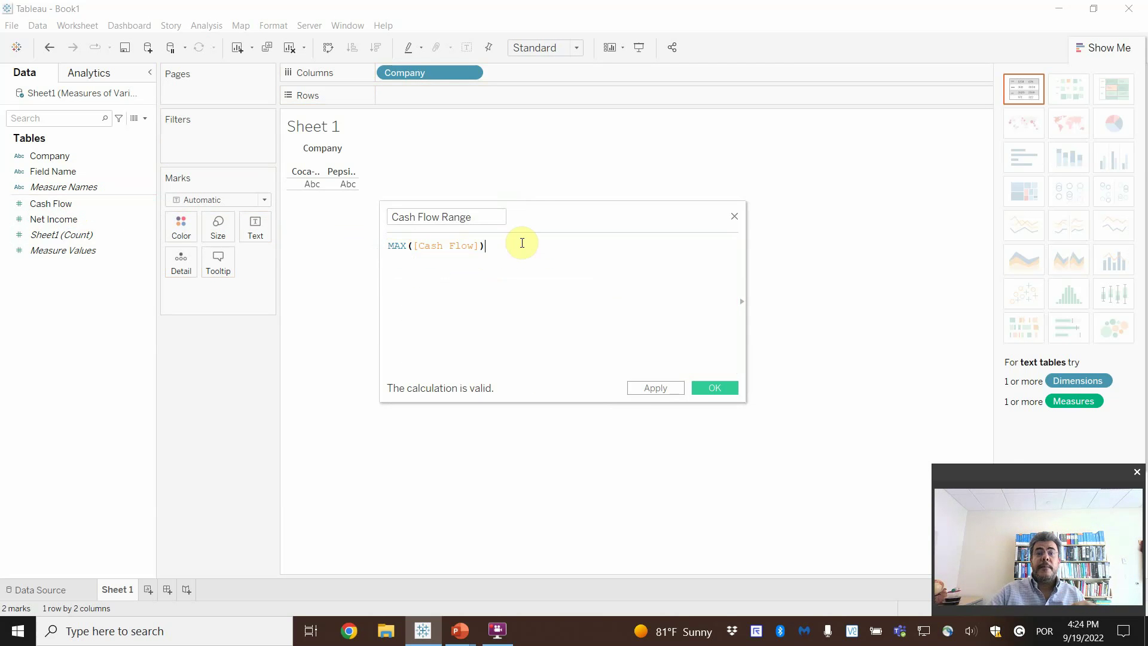
type("- min")
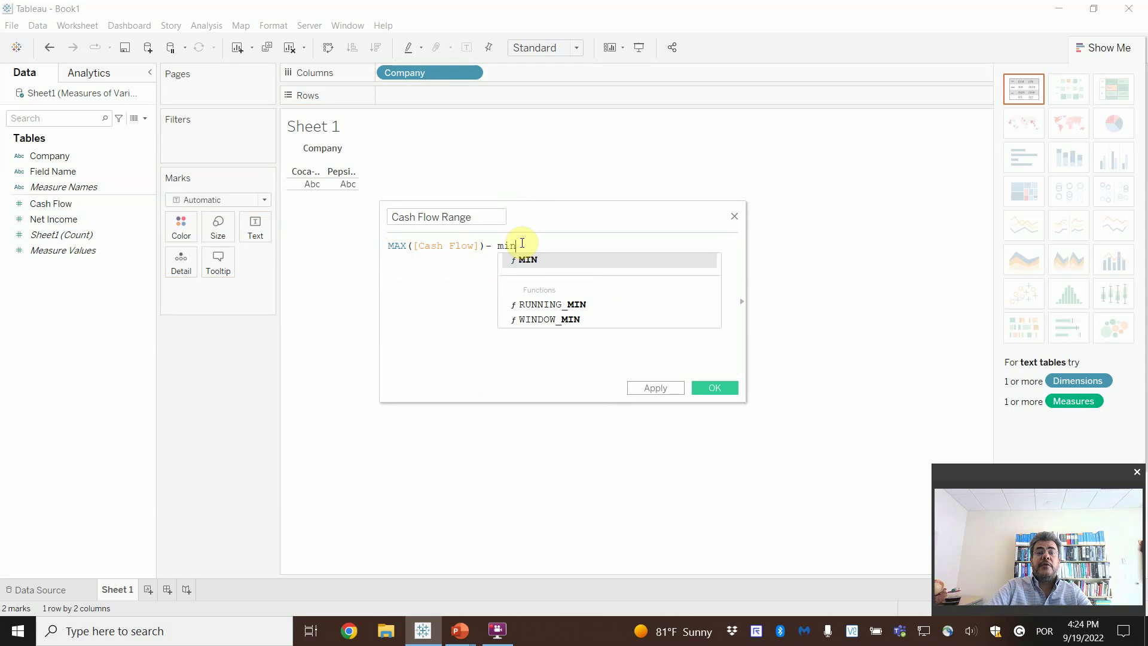
left_click(538, 259)
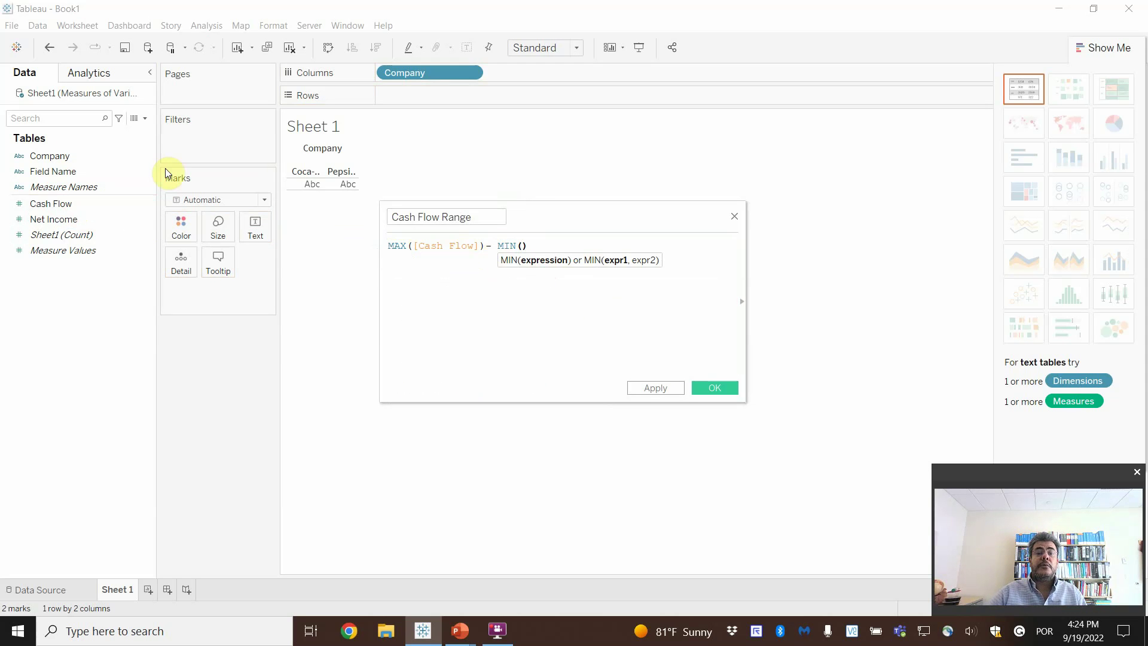
left_click_drag(60, 204, 525, 252)
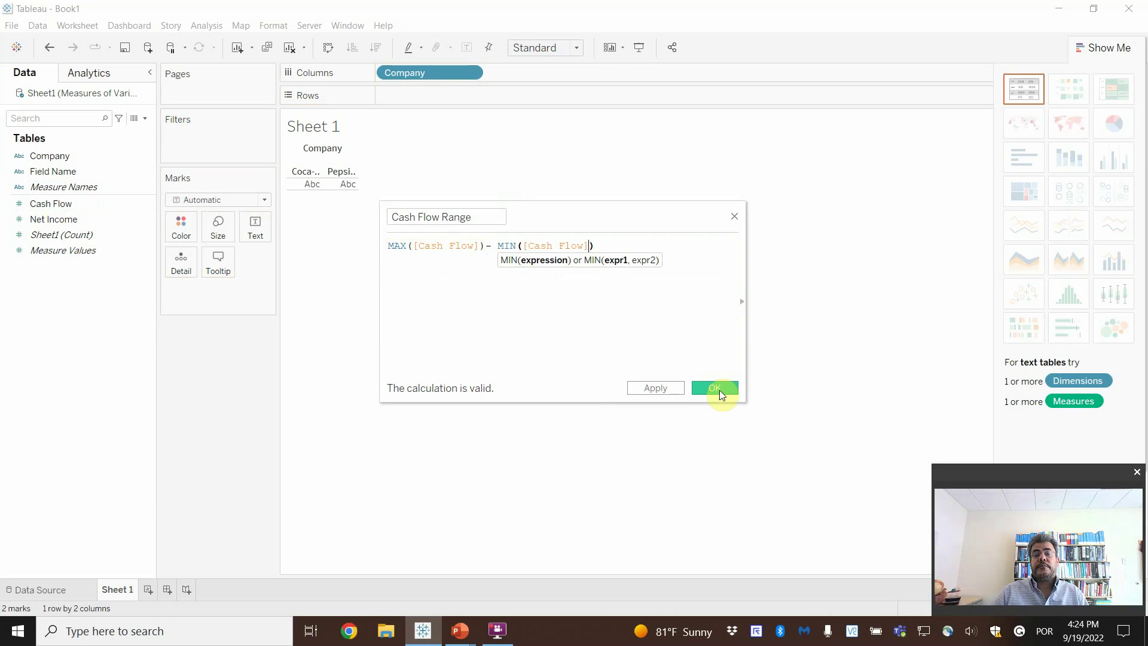
left_click(717, 386)
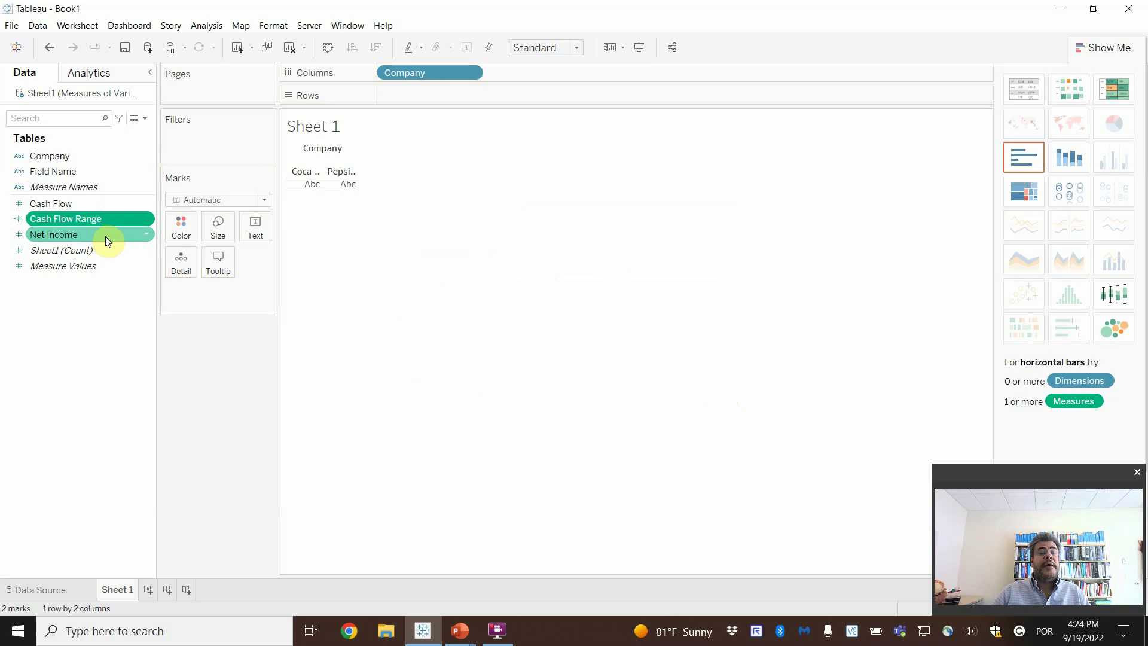
- Start another calculated field and name it Net Income Range
left_click(207, 25)
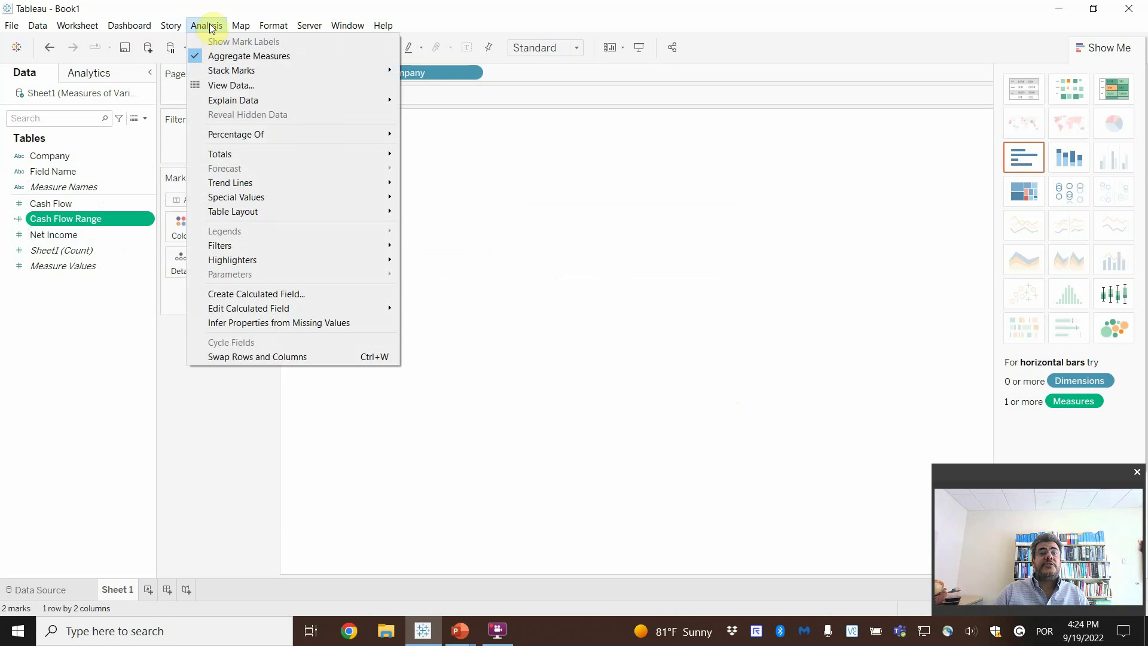
left_click(282, 293)
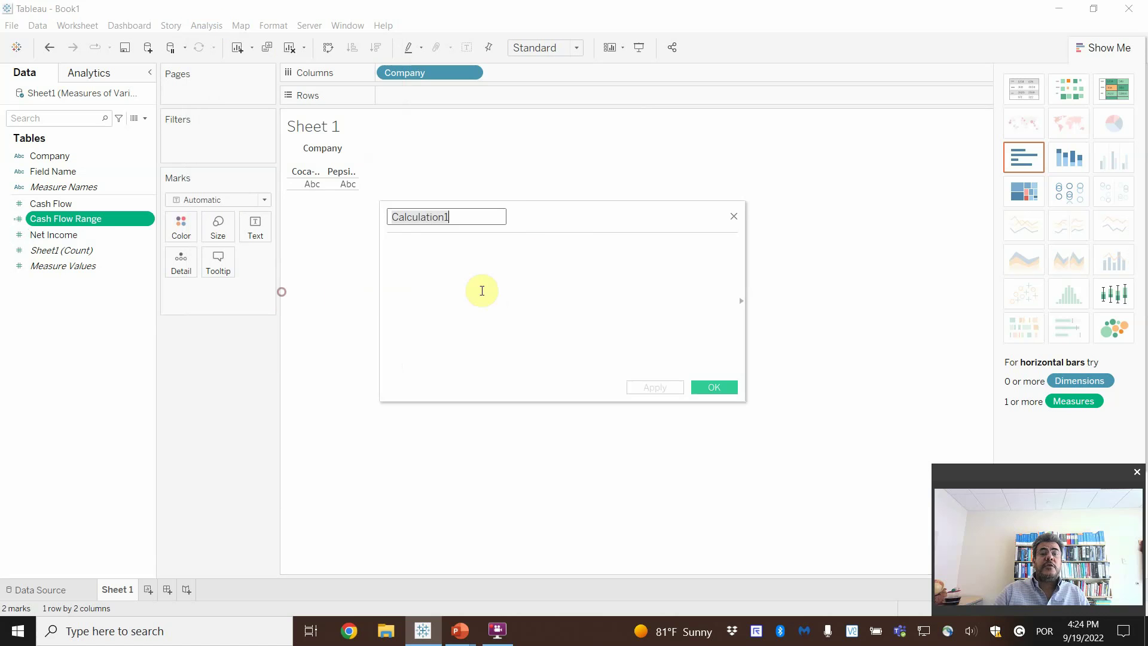
type("Net Income Range")
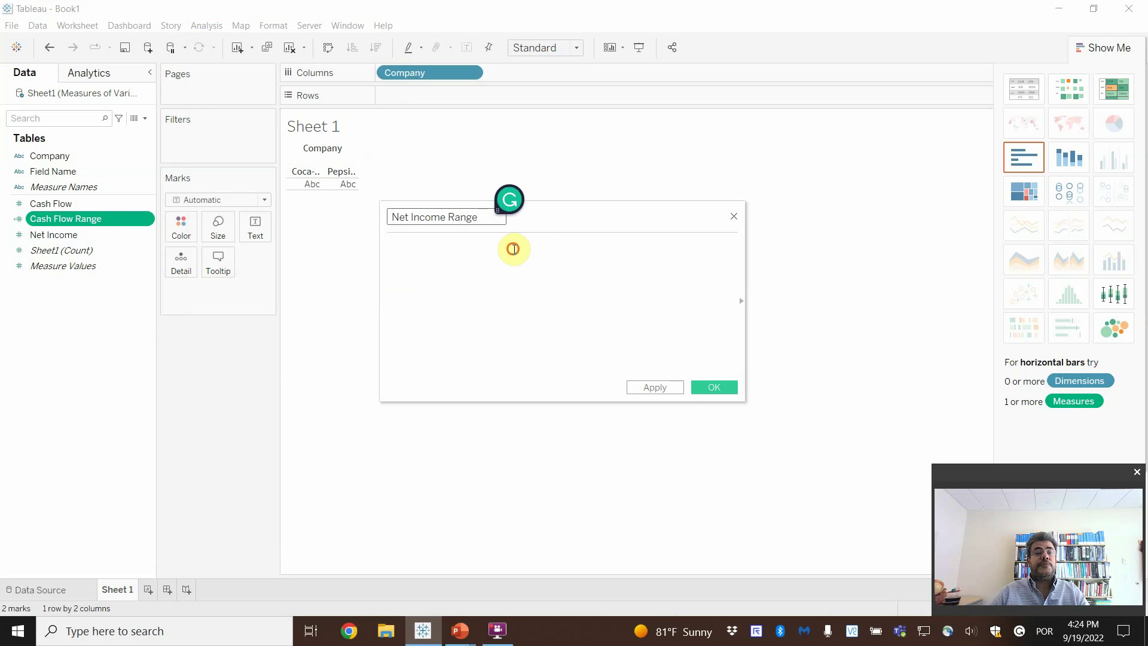
- Define the Net Income Range calculation as MAX([Net Income])- MIN([Net Income]) and save the field
left_click(514, 249)
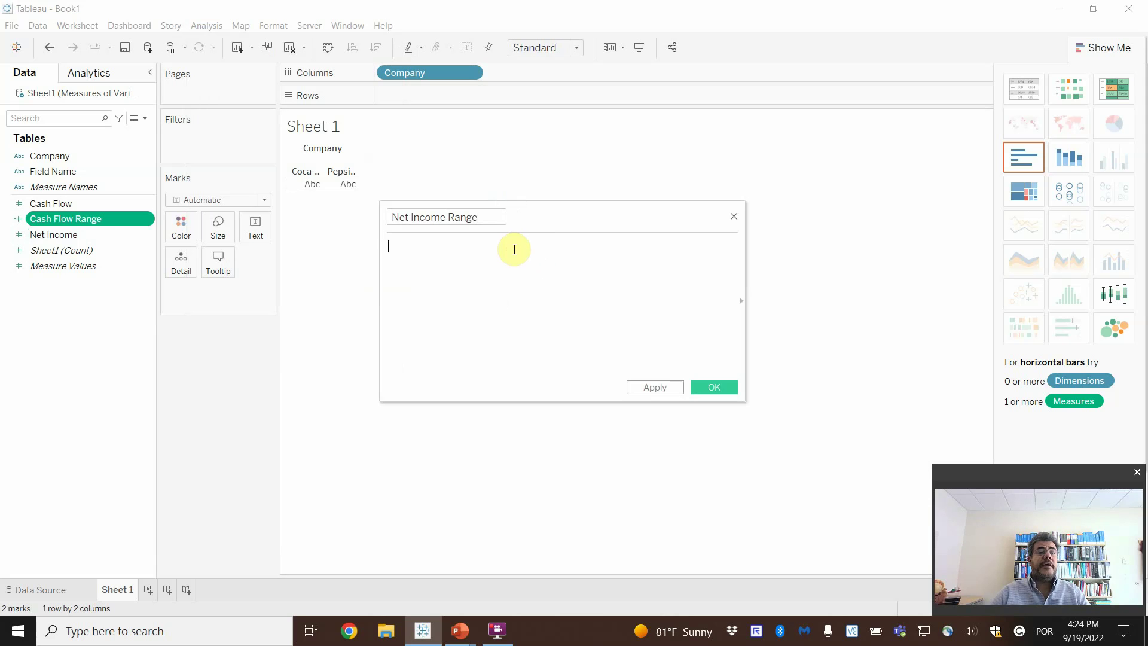
type("max")
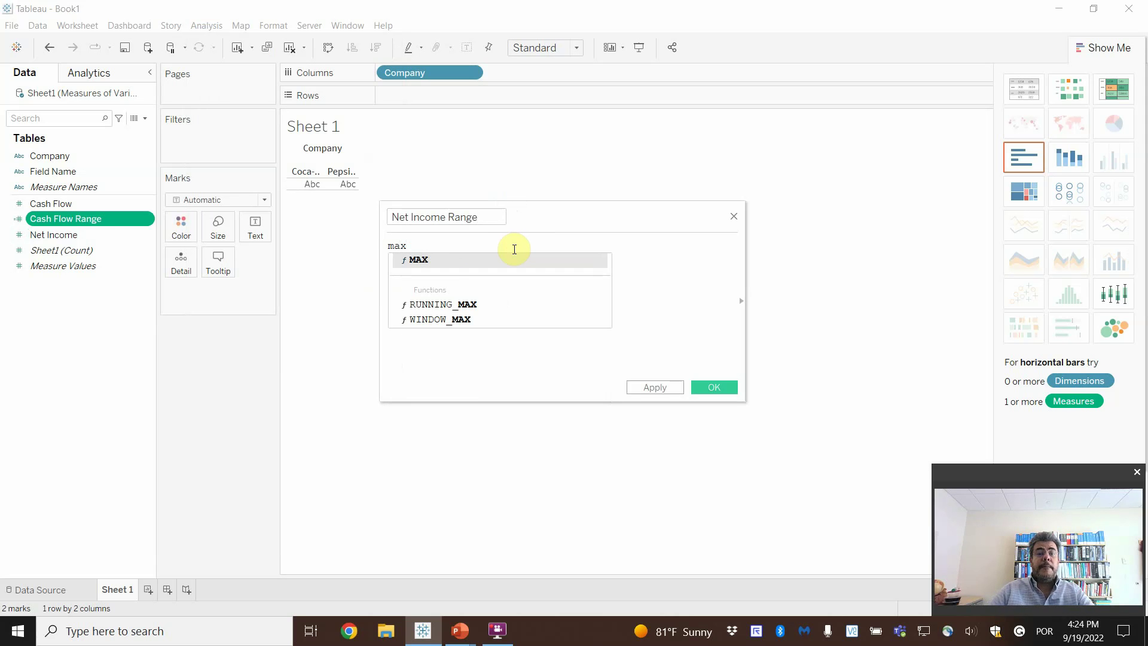
key("Return")
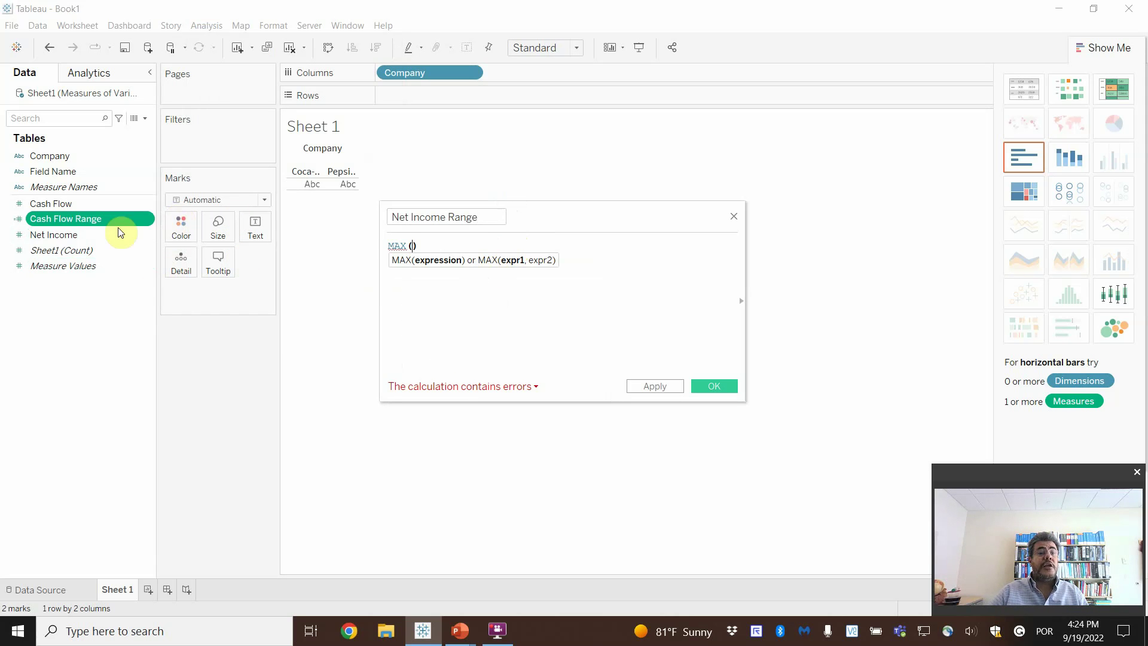
type("net")
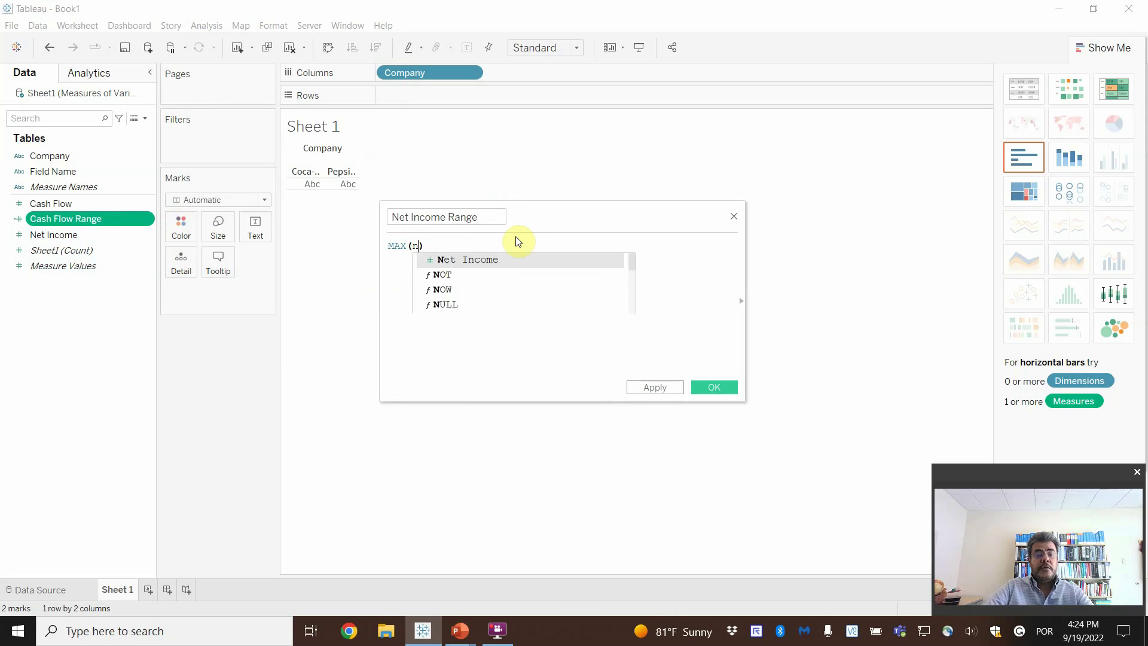
left_click(495, 259)
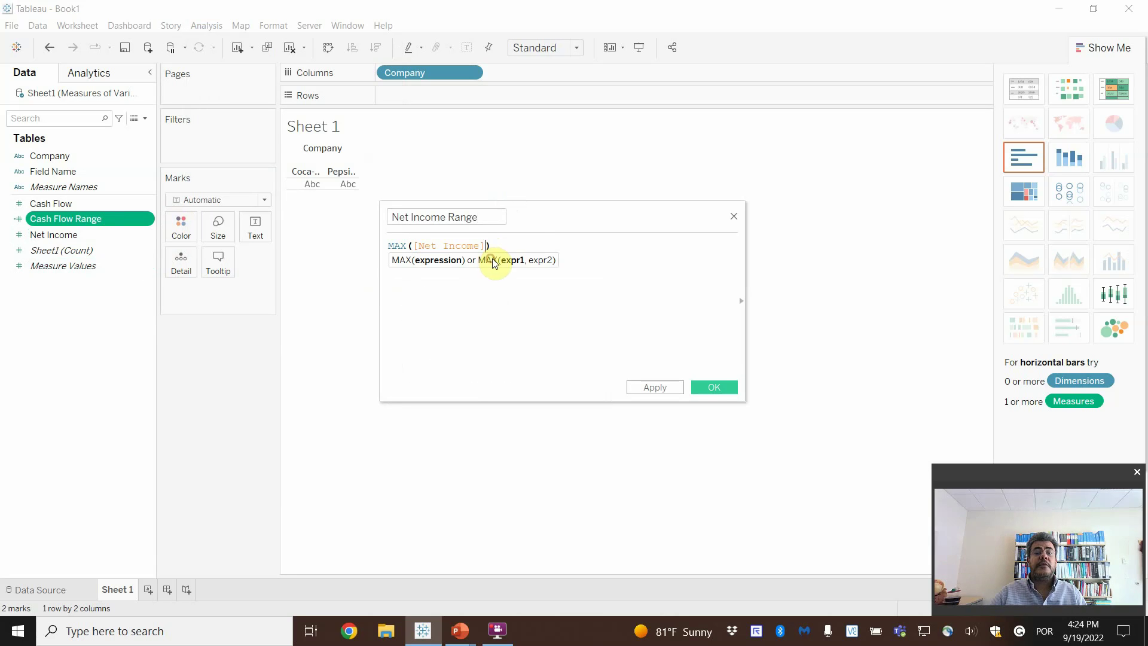
type("- min")
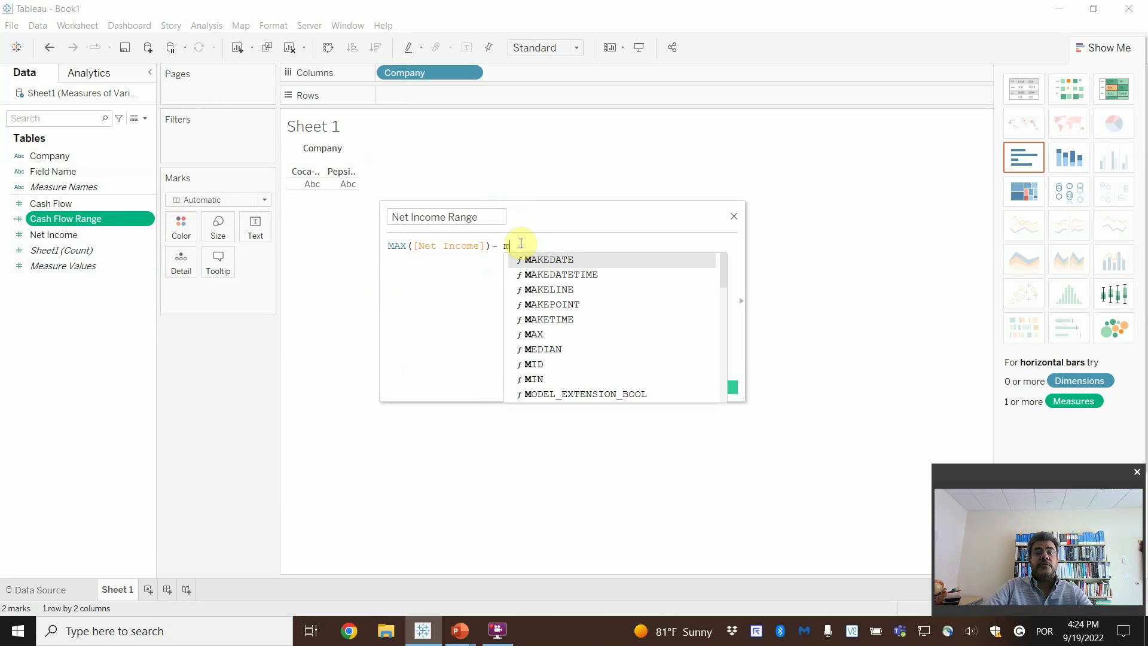
left_click(549, 258)
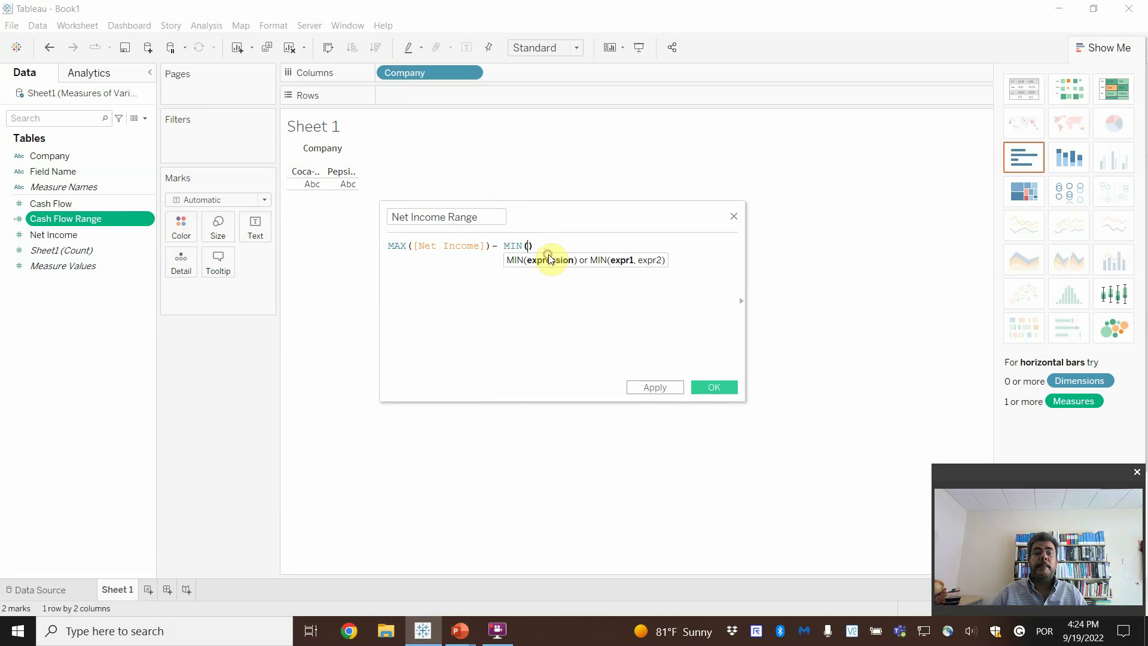
type("net")
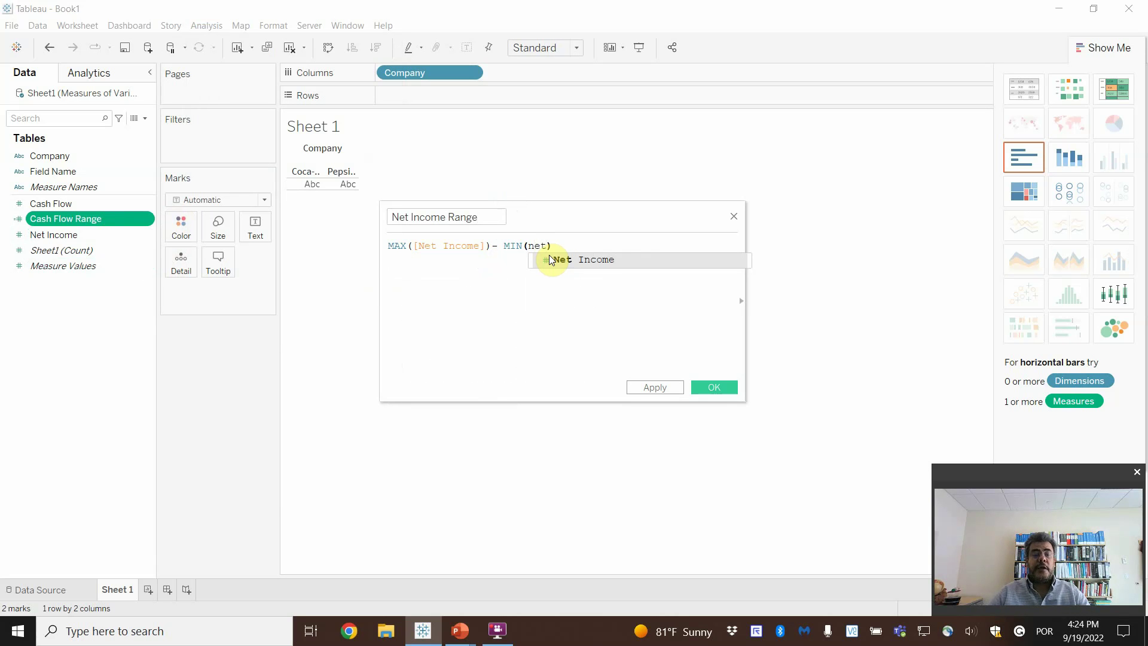
left_click(550, 259)
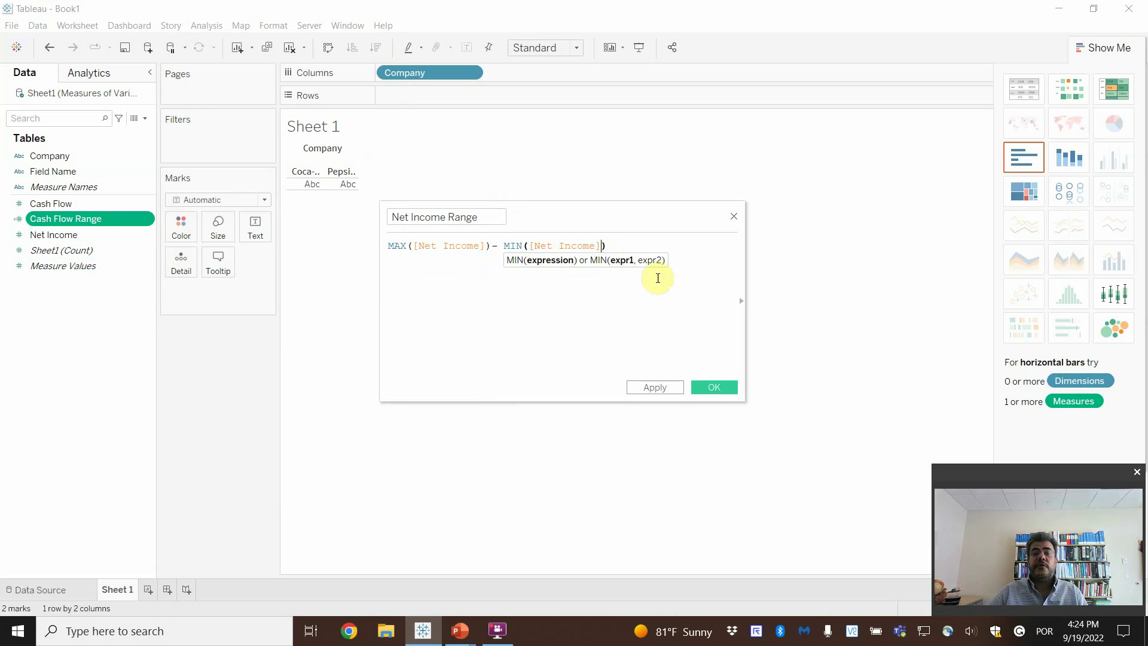
left_click(714, 387)
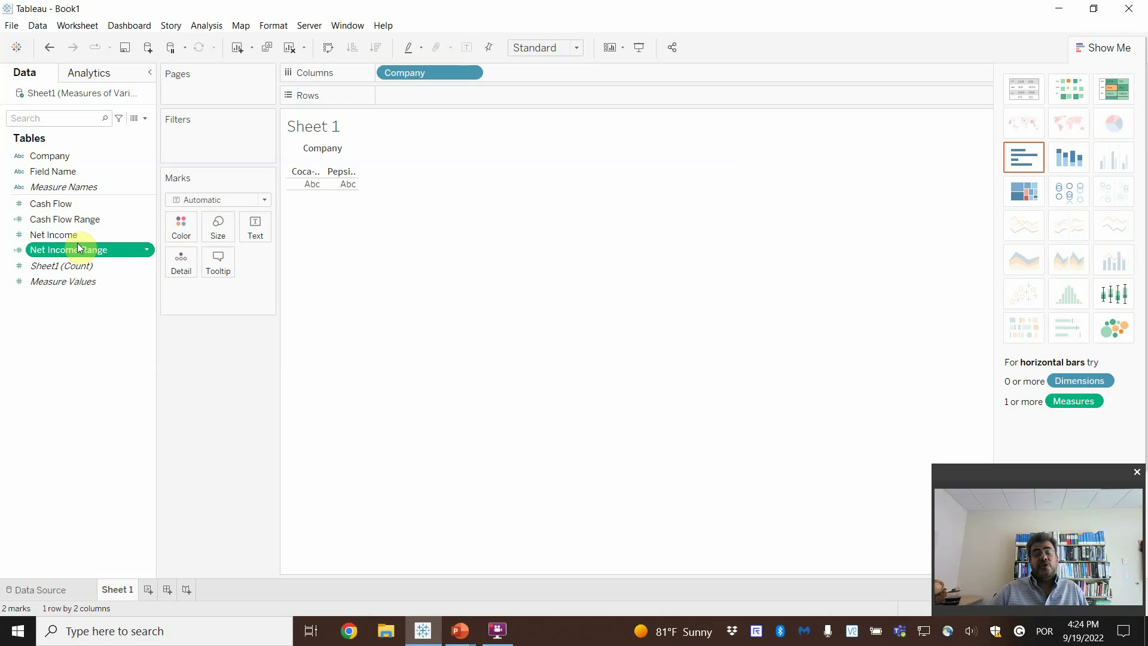
- Place Cash Flow Range and Net Income Range on Rows to chart both ranges for each company
left_click_drag(79, 247, 335, 195)
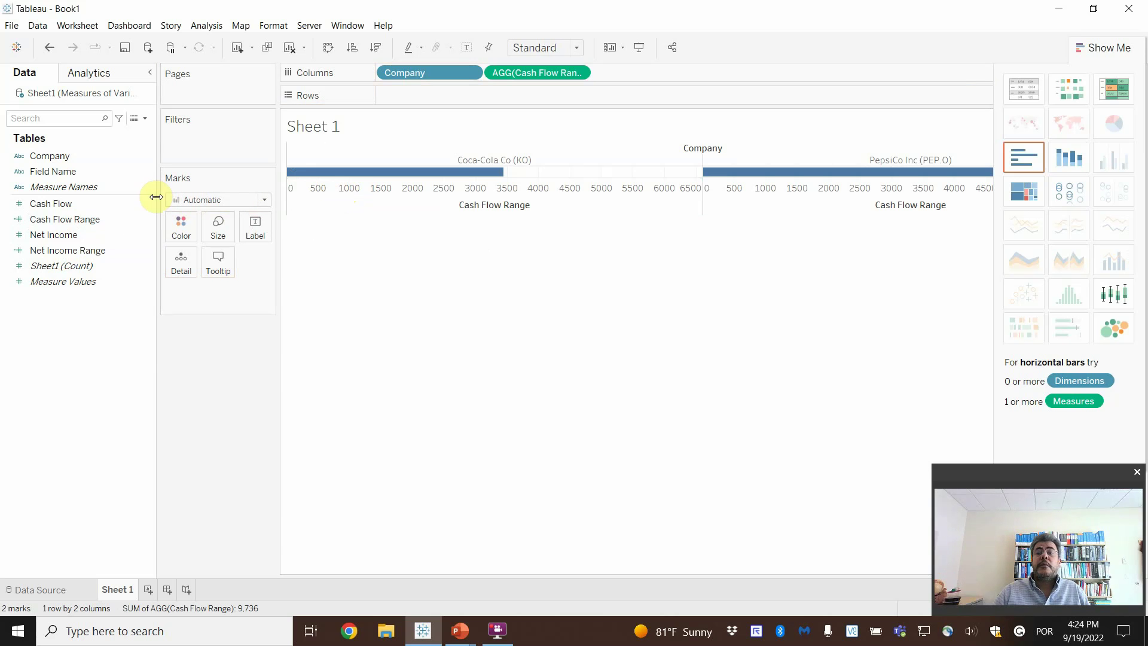
left_click(102, 204)
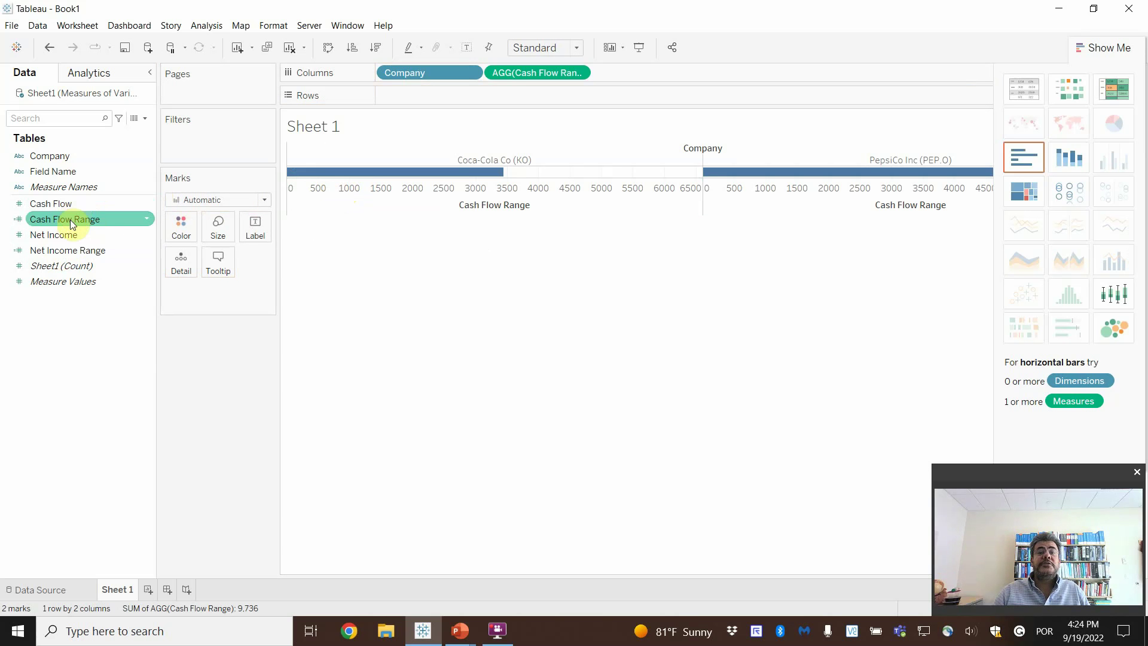
left_click_drag(60, 254, 432, 225)
left_click_drag(532, 72, 454, 95)
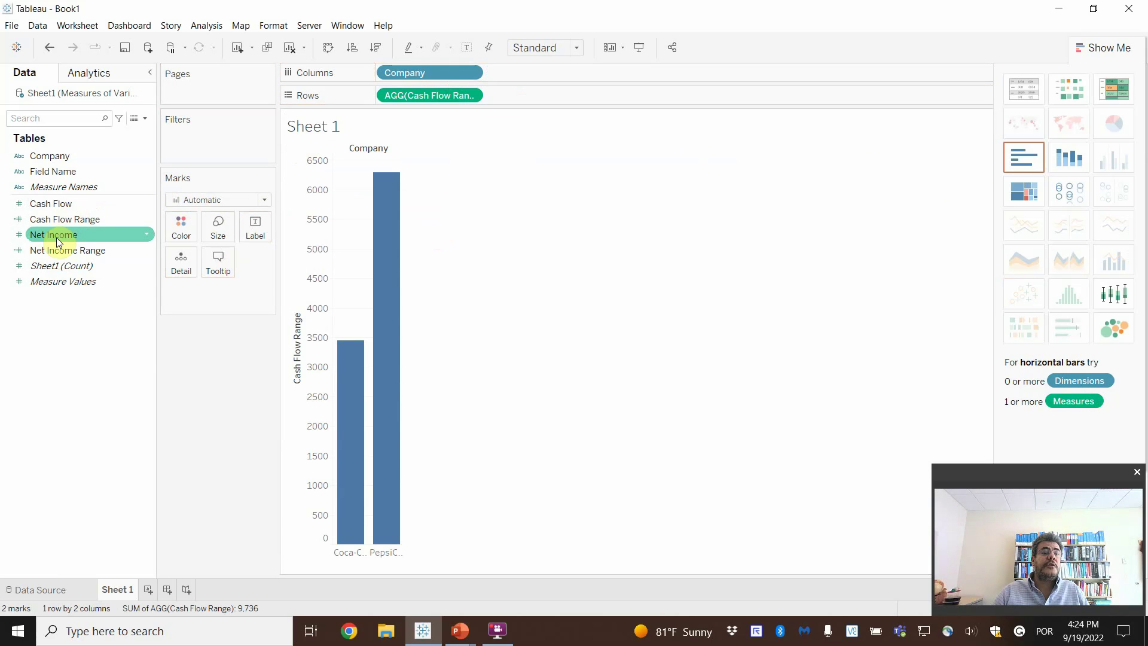
left_click_drag(59, 251, 532, 95)
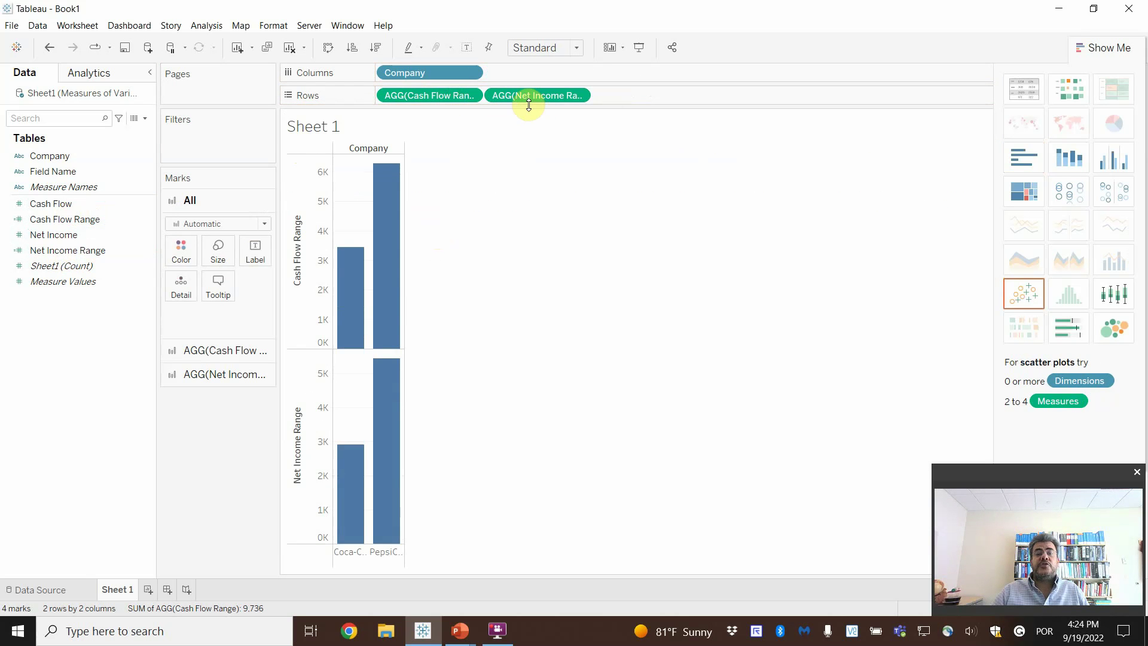
- Convert the range chart to side-by-side bars and widen it so the company names fit
mouse_move(341, 255)
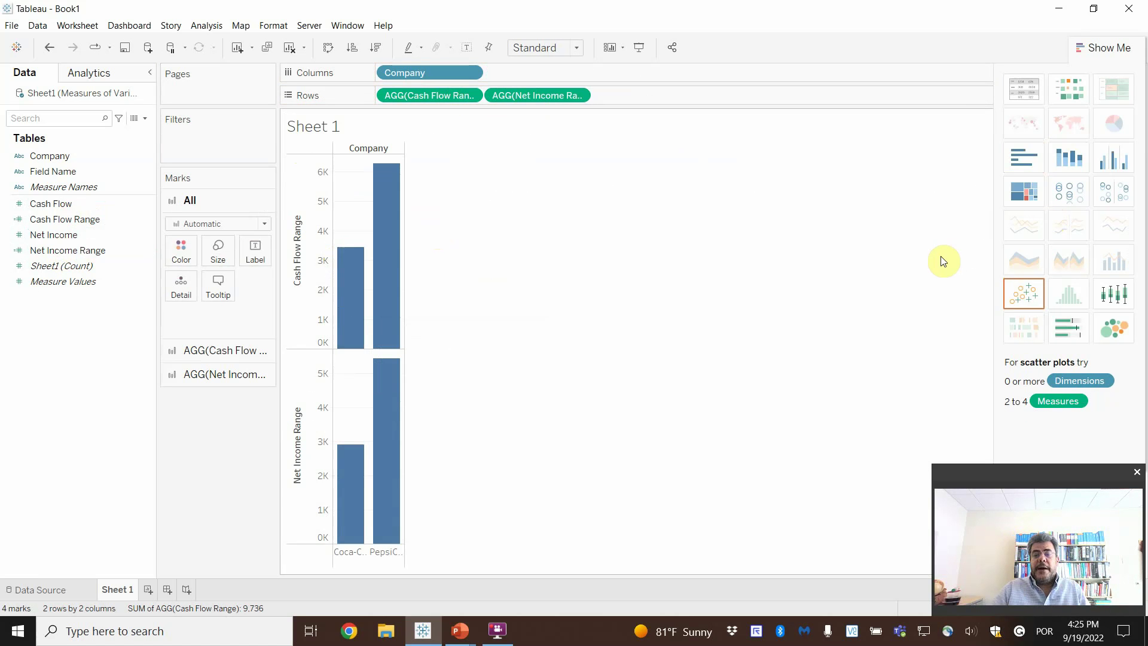
left_click(1114, 169)
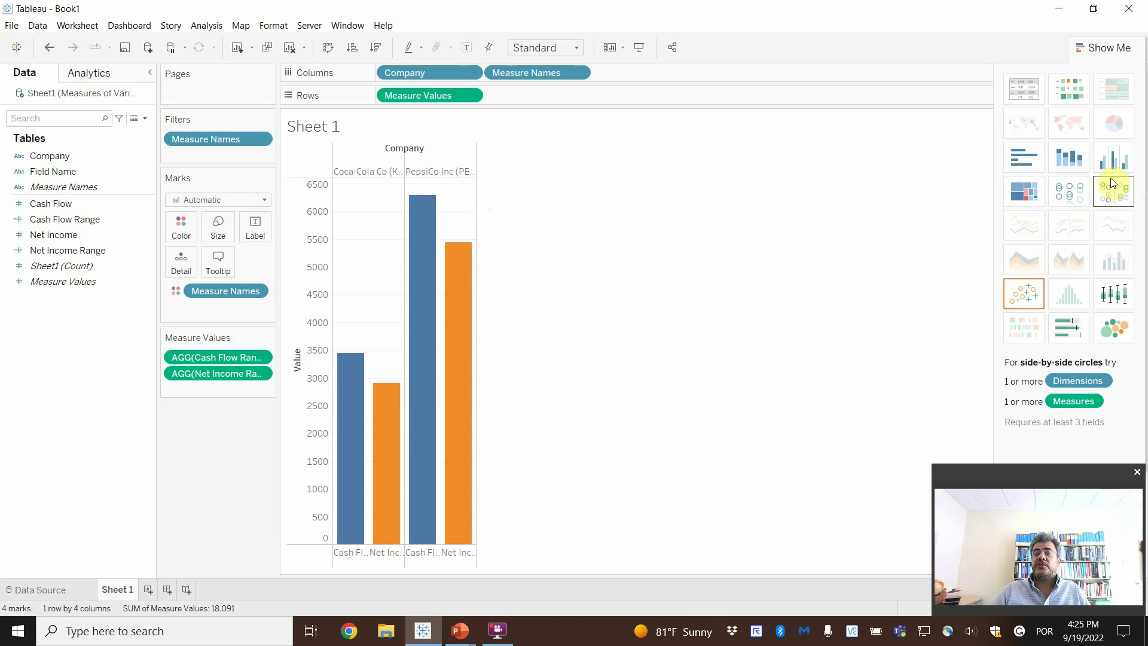
left_click(1118, 47)
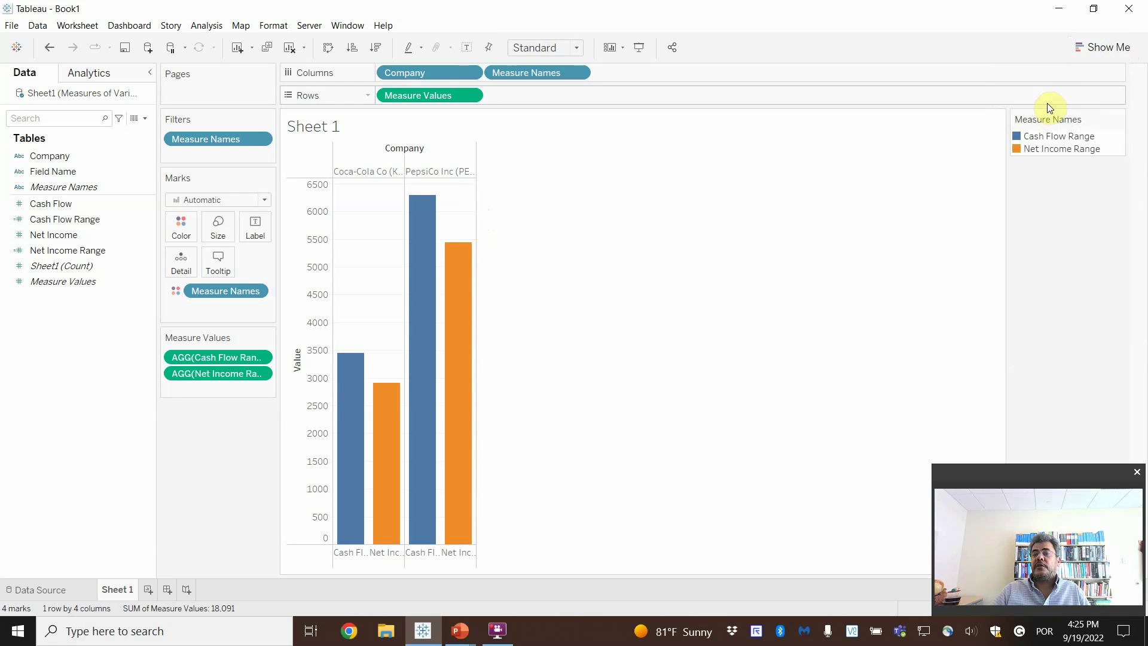
left_click(1107, 47)
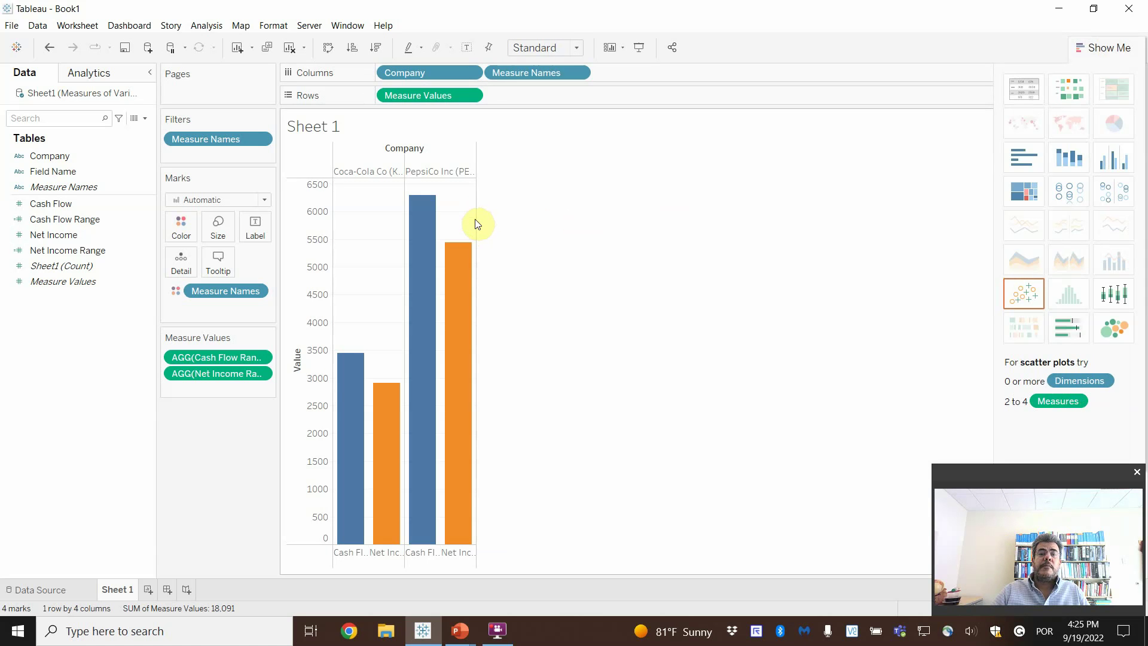
left_click_drag(476, 220, 574, 219)
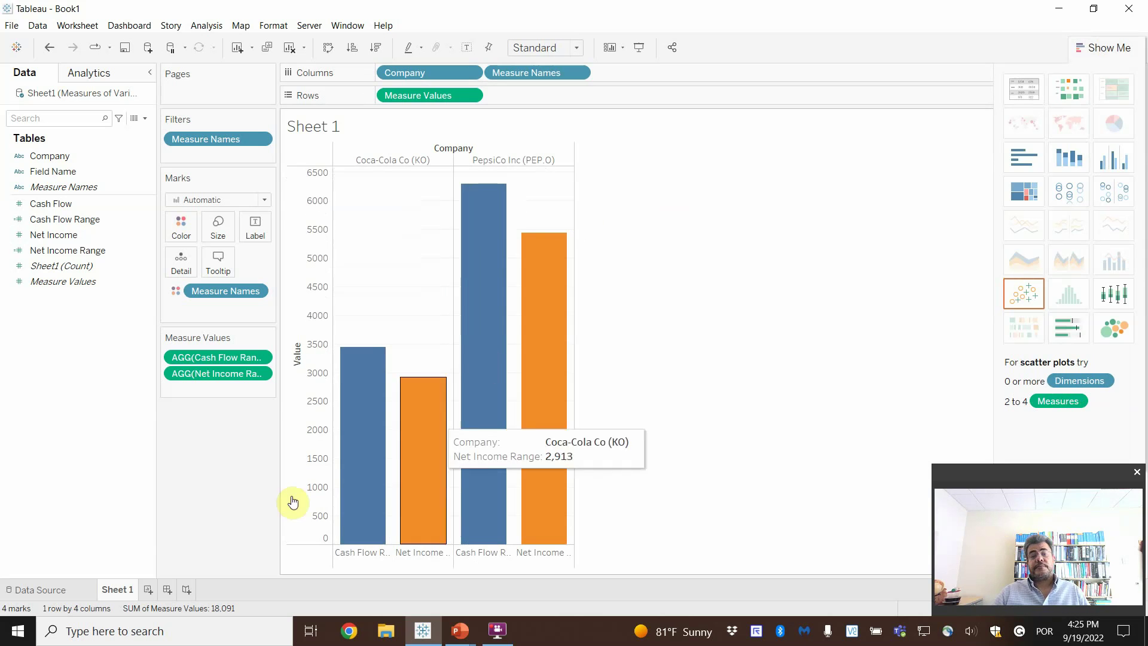
- Rename Sheet 1 as Range
double_click(111, 590)
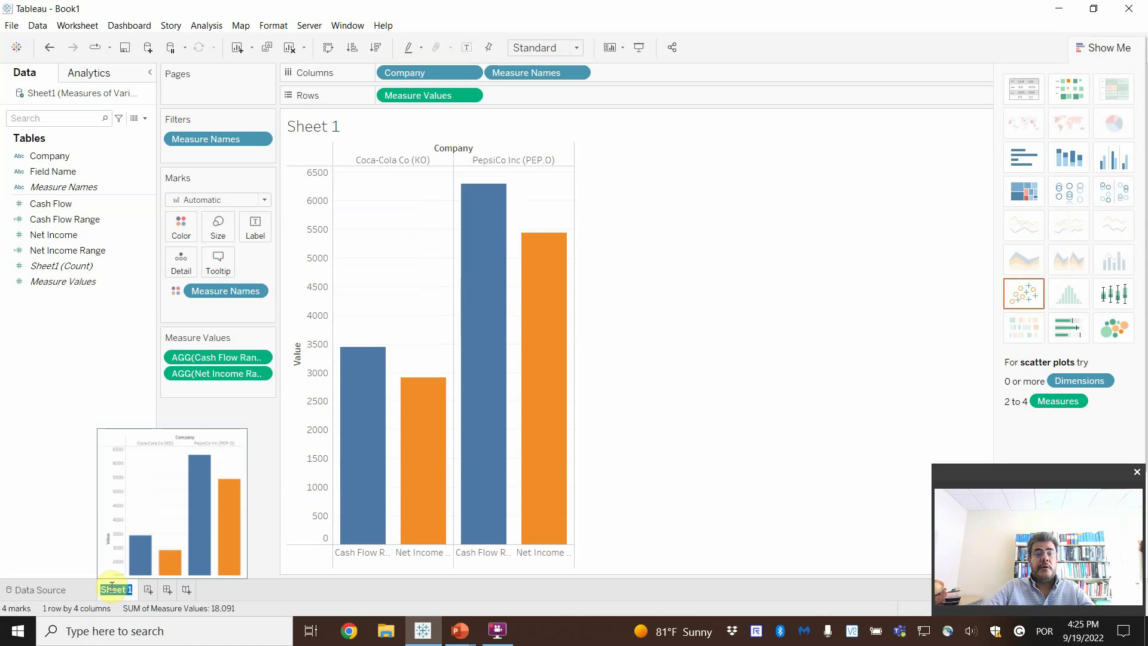
type("Range")
key("Return")
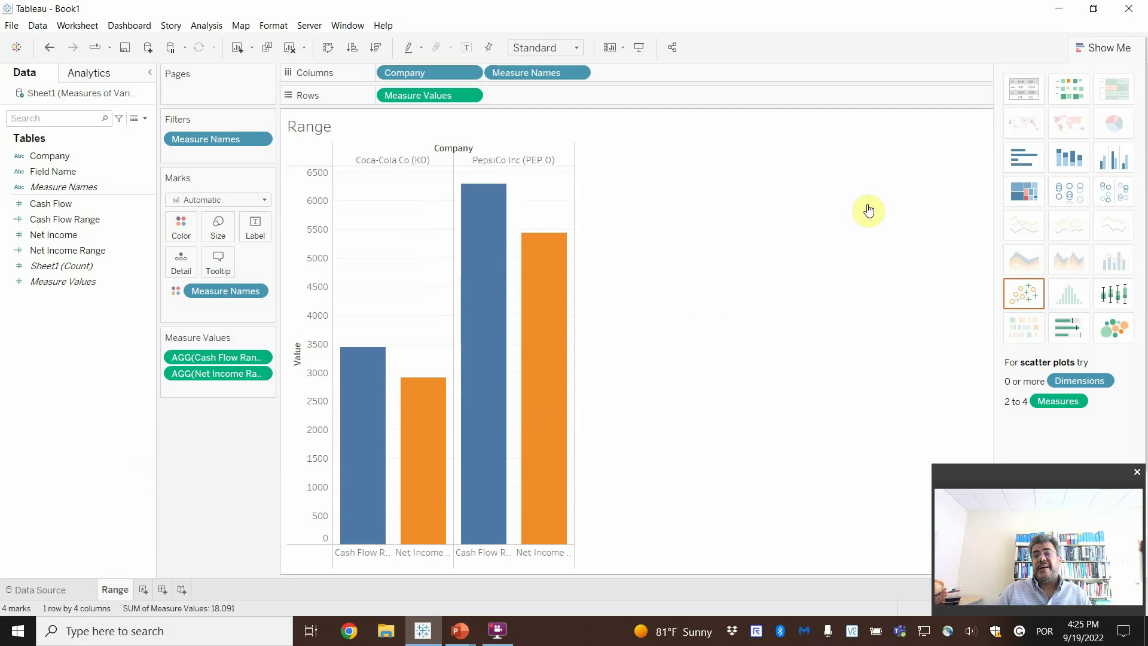
- Add a Company filter that keeps both companies and show its filter control beside the chart
left_click(1097, 53)
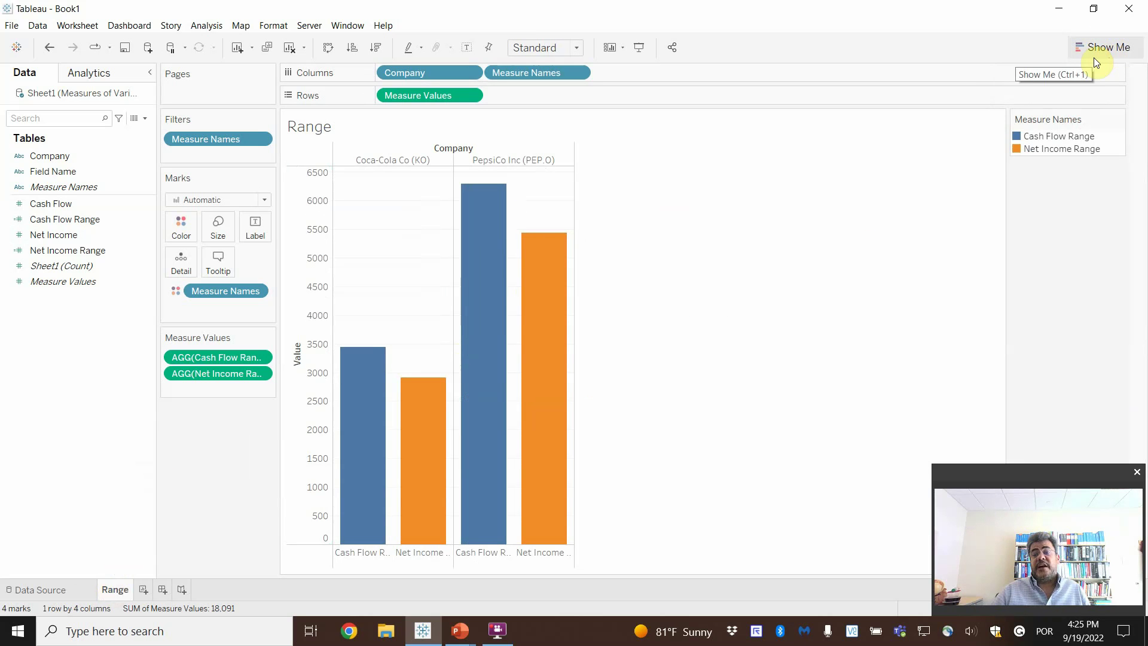
left_click(52, 157)
left_click_drag(52, 156, 190, 134)
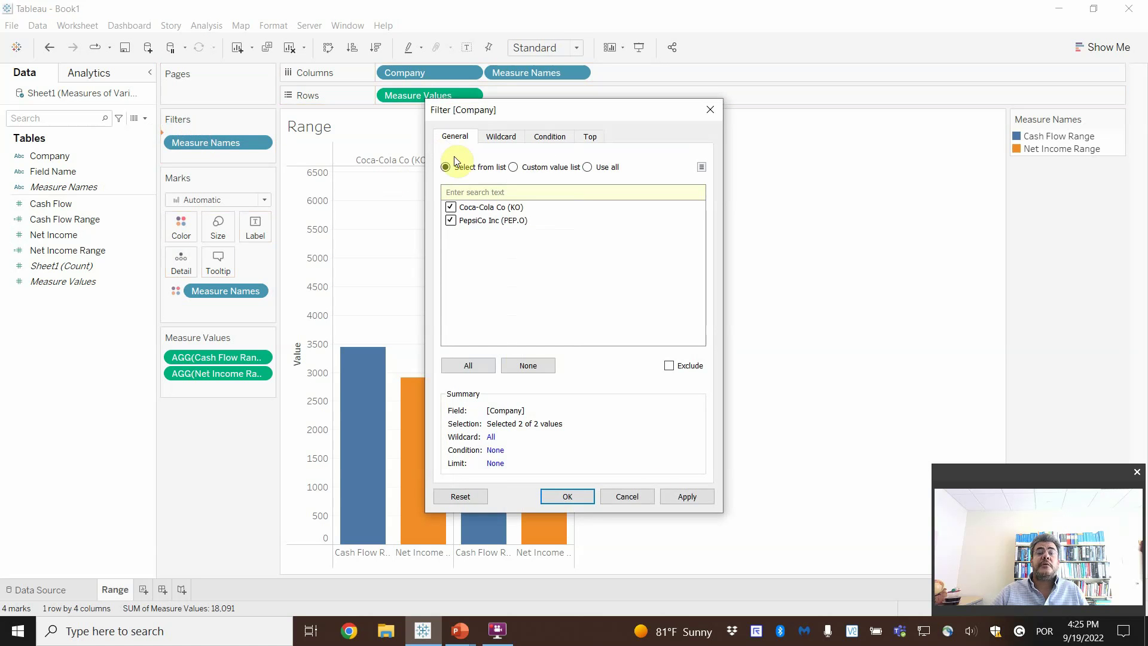
left_click(562, 496)
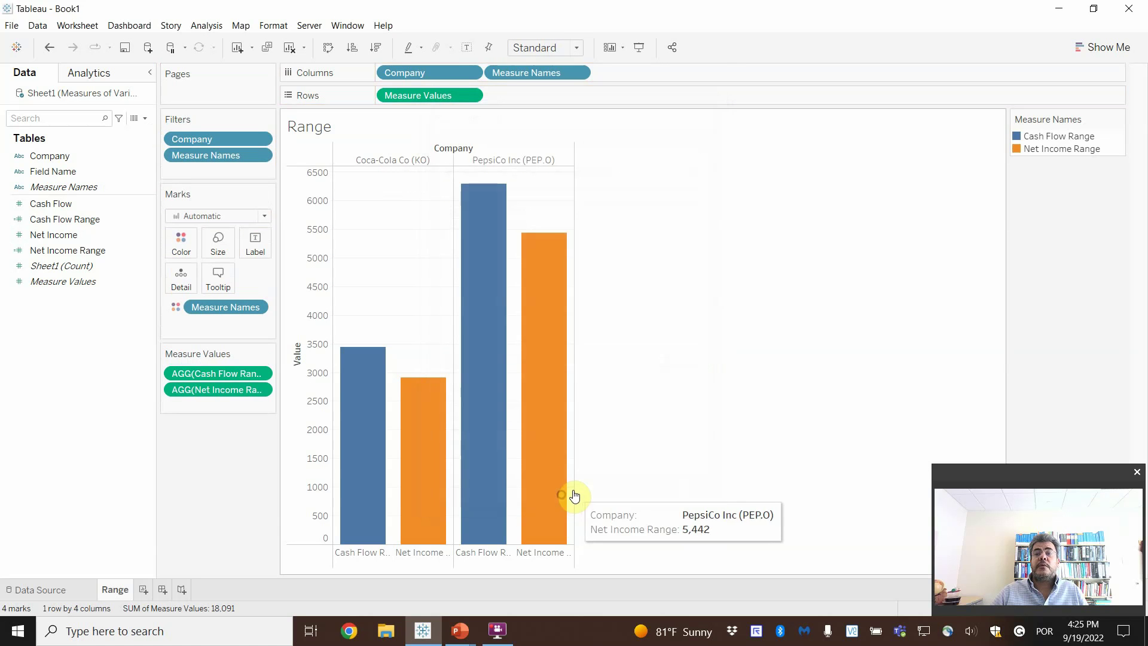
left_click(261, 140)
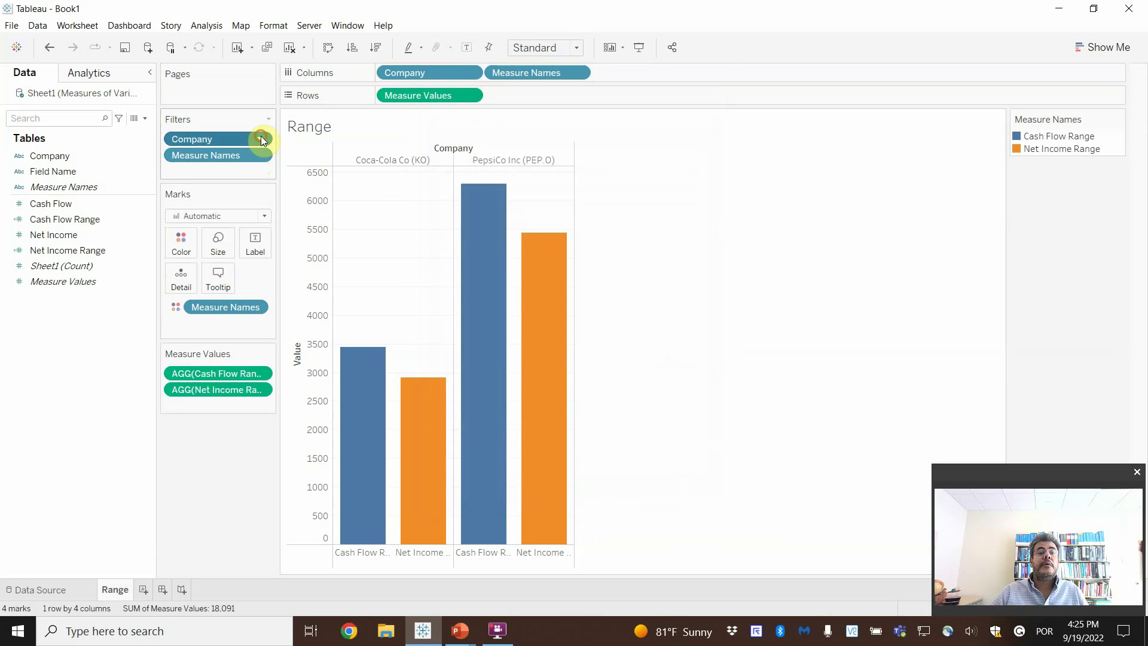
left_click(228, 170)
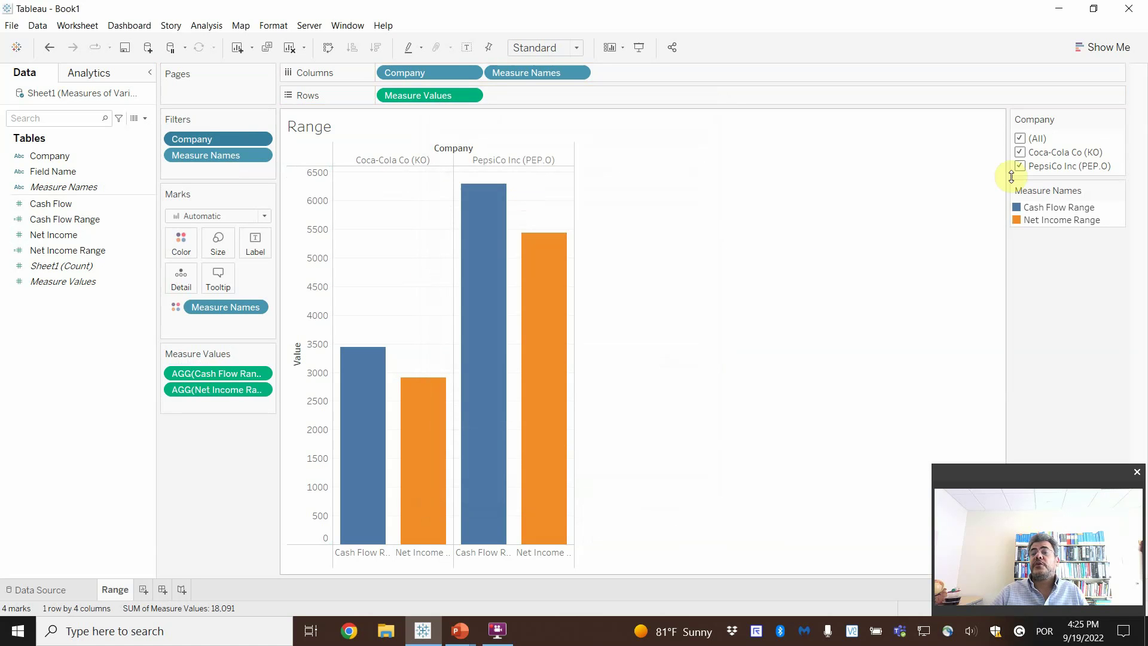
- Try the Company filter by deselecting individual companies, and restore the selection to (All)
left_click(1020, 153)
left_click(1020, 160)
left_click(1020, 153)
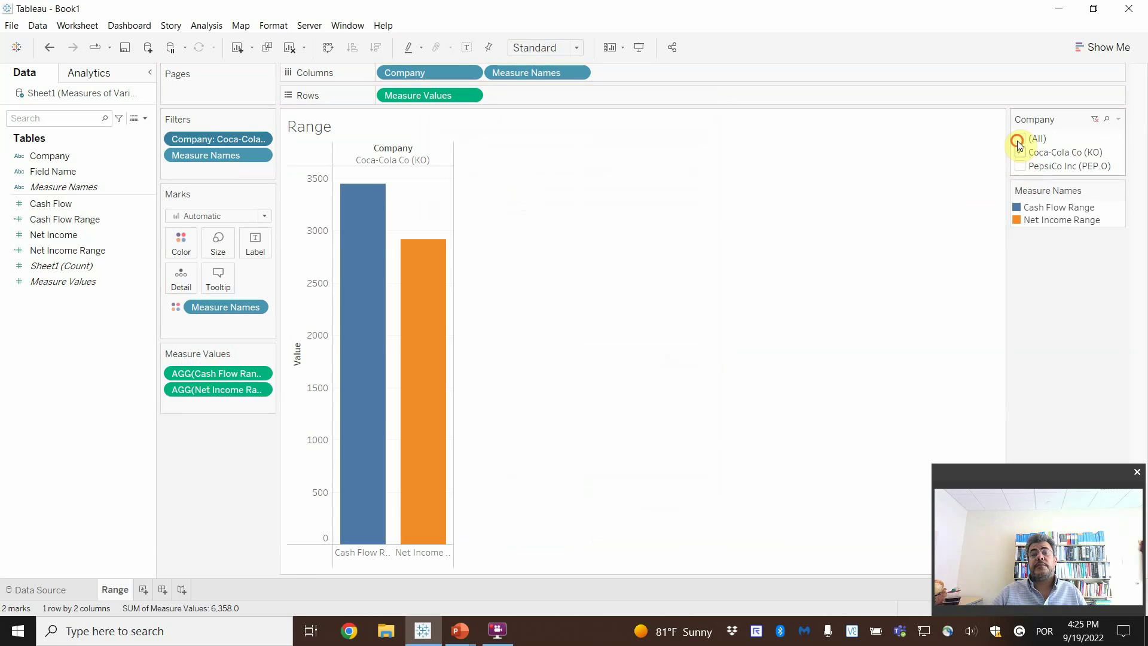
left_click(1019, 140)
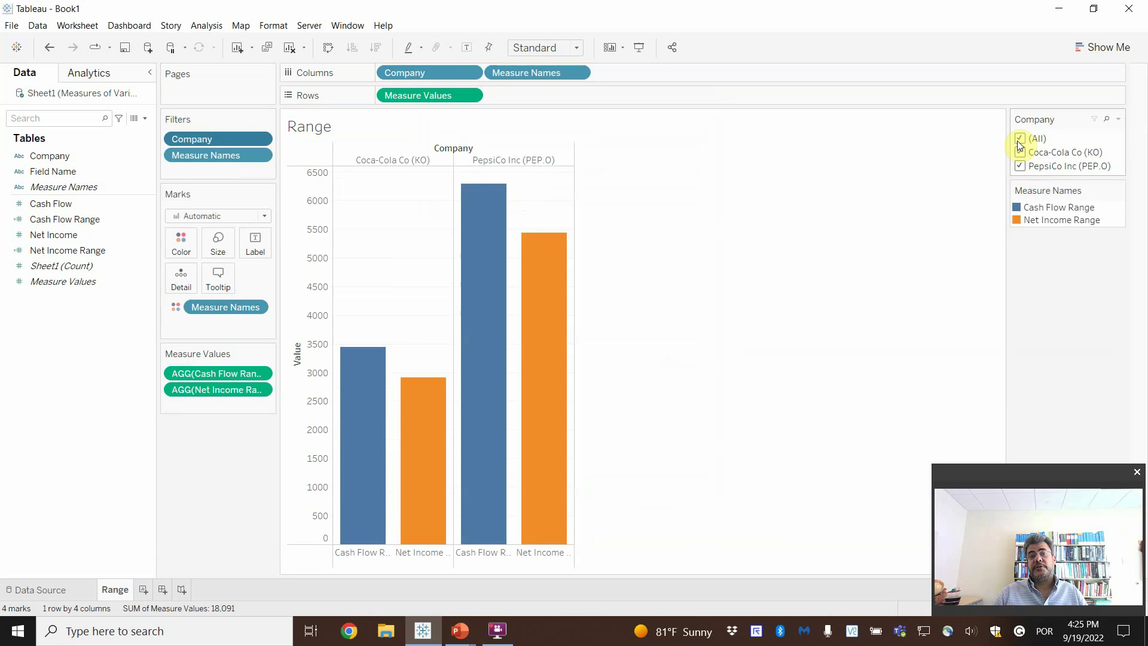
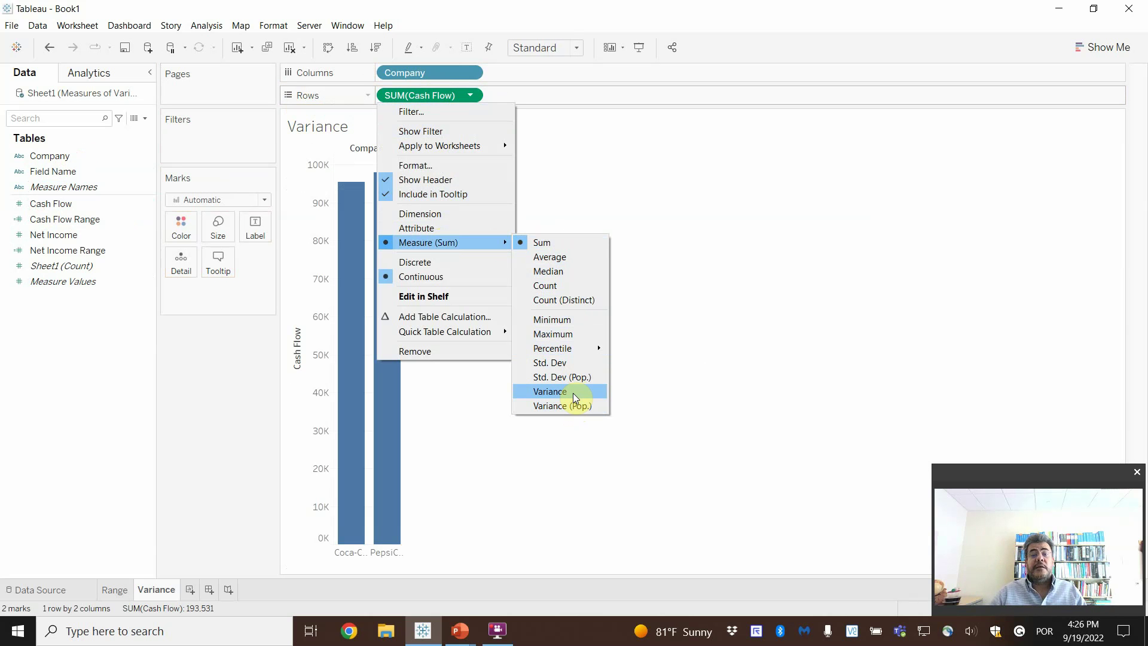
- Aggregate Cash Flow as Variance, and add Net Income to Rows with the same Variance aggregation
left_click(573, 396)
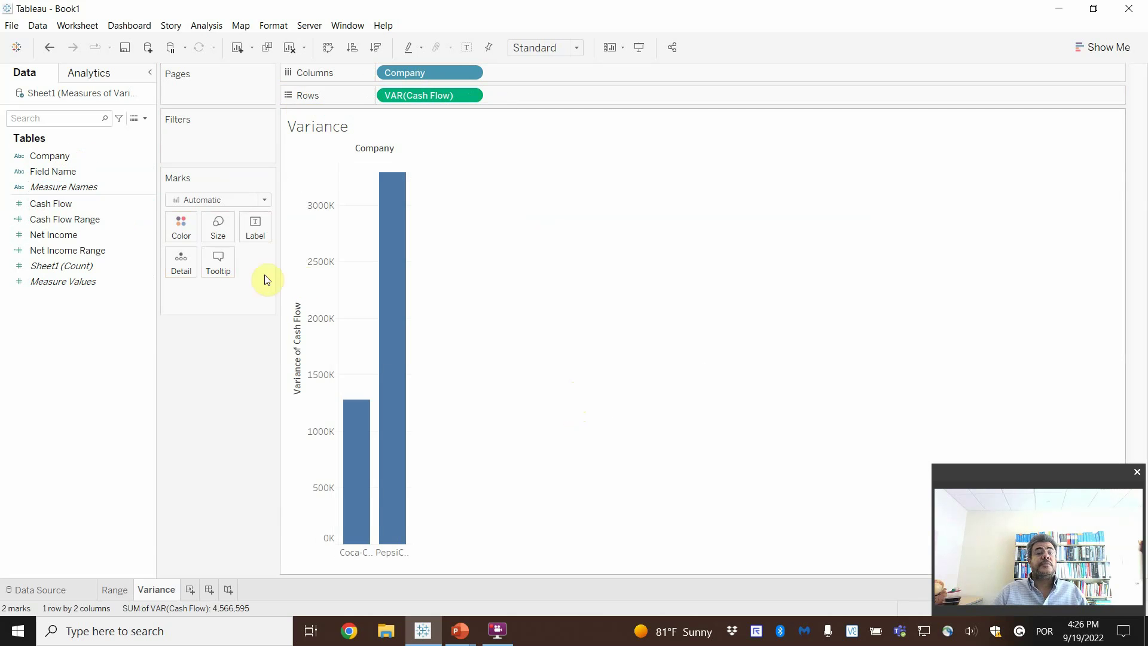
left_click(84, 221)
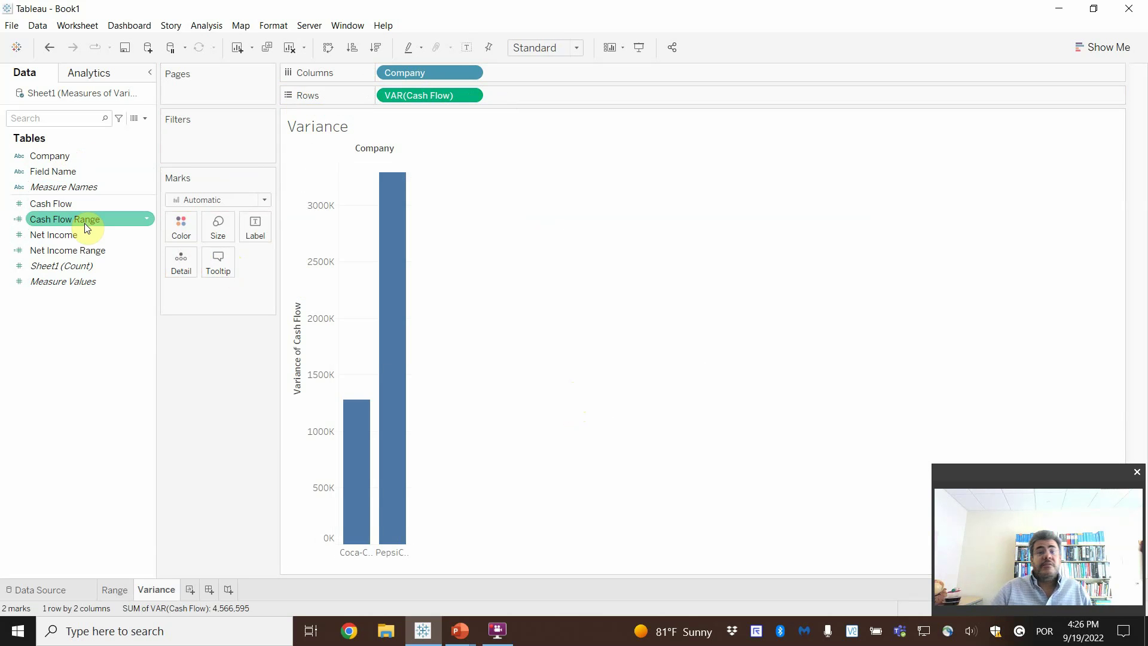
left_click(48, 237)
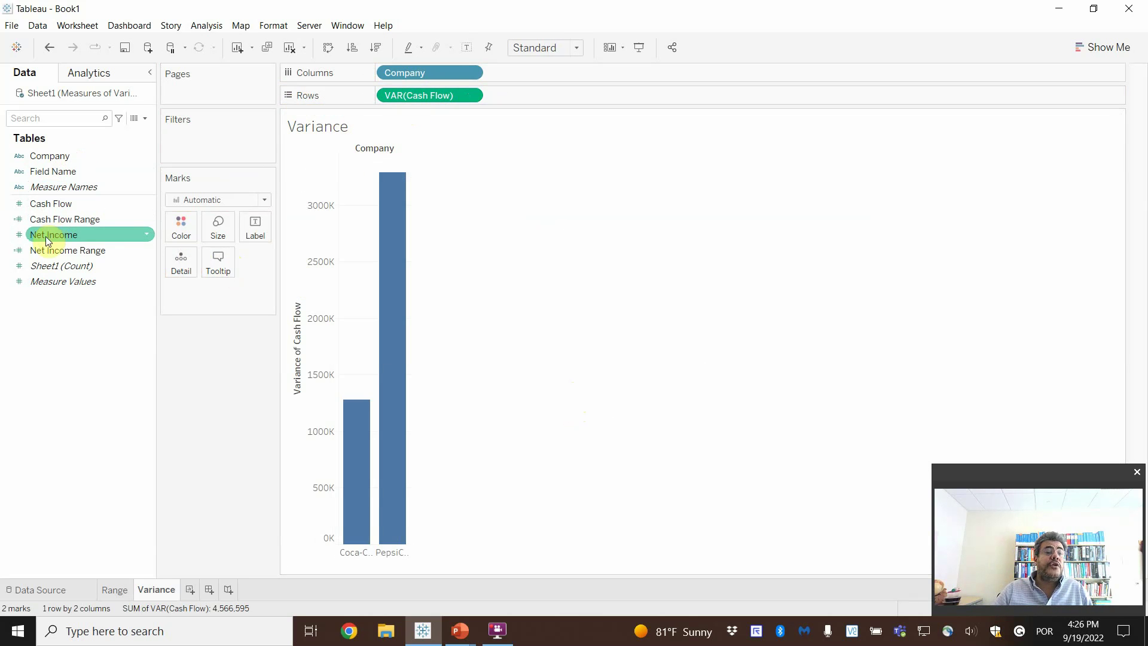
left_click_drag(48, 239, 532, 96)
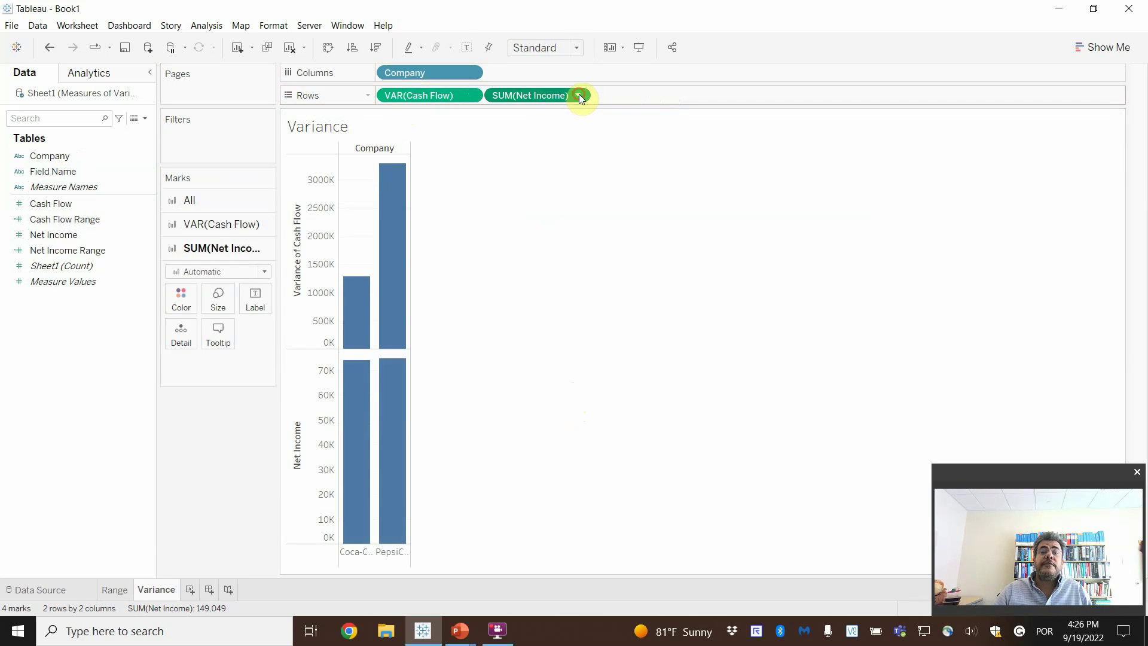
left_click(579, 96)
mouse_move(551, 244)
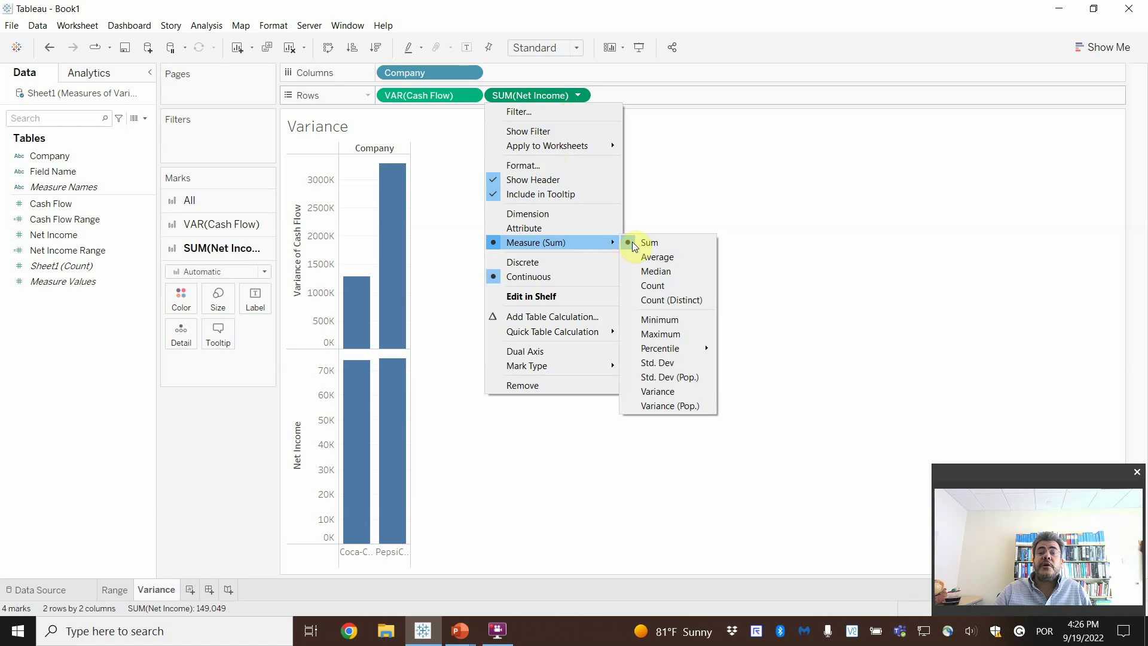
left_click(659, 391)
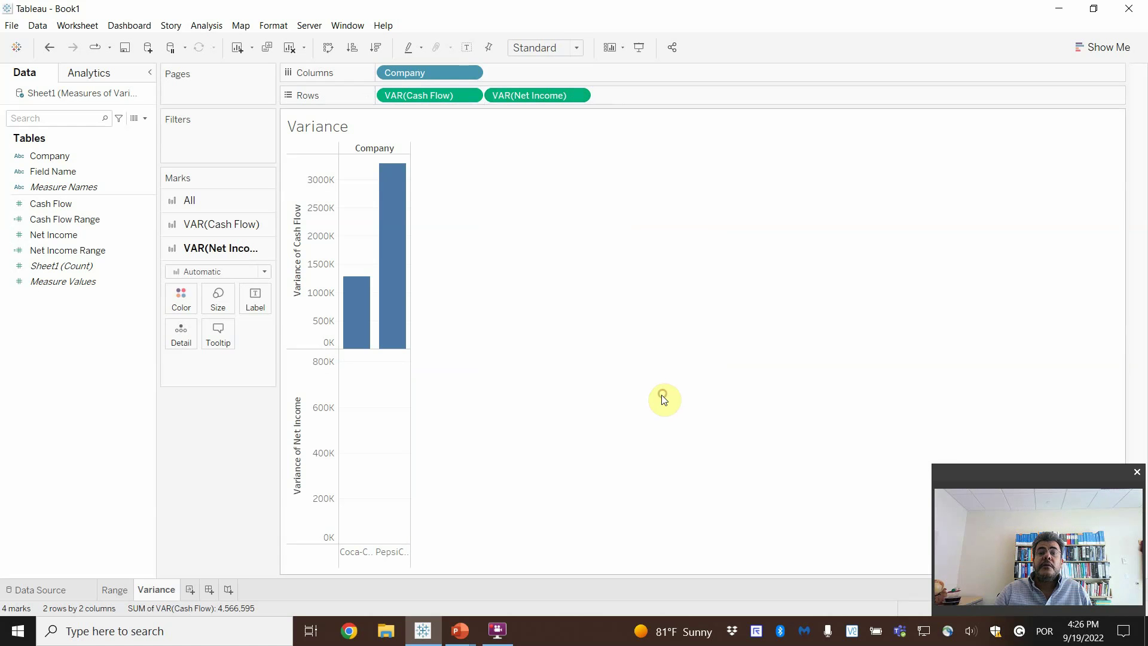
- Convert the variance chart to side-by-side bars and widen it so the headers and bar labels are easier to read
left_click(1106, 46)
left_click(1112, 158)
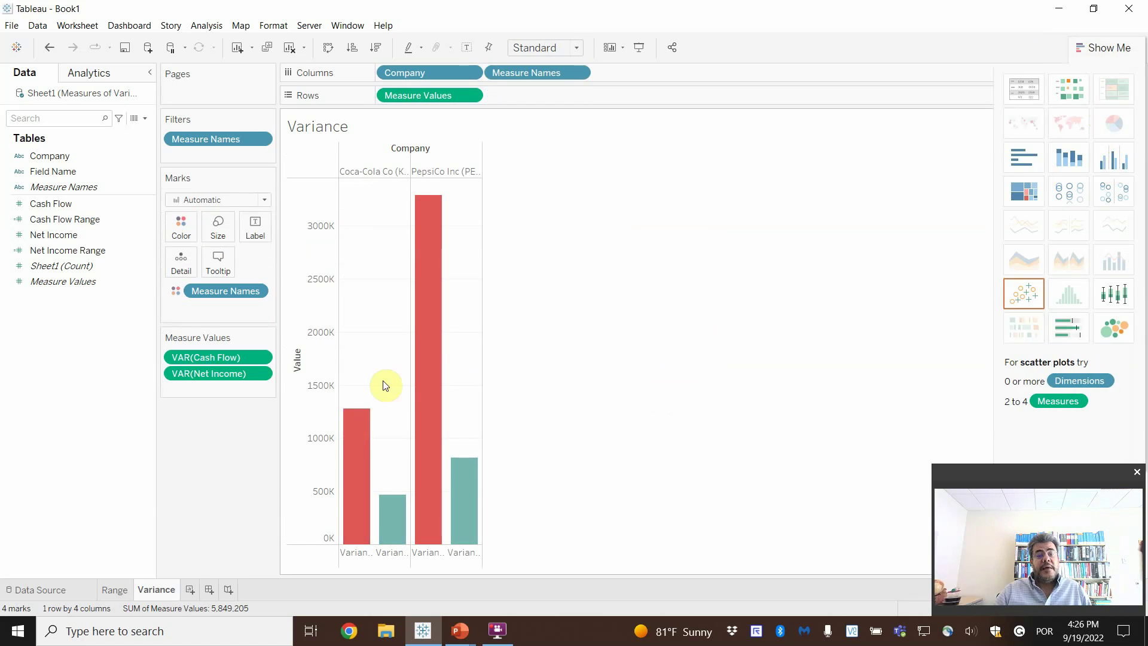
mouse_move(413, 427)
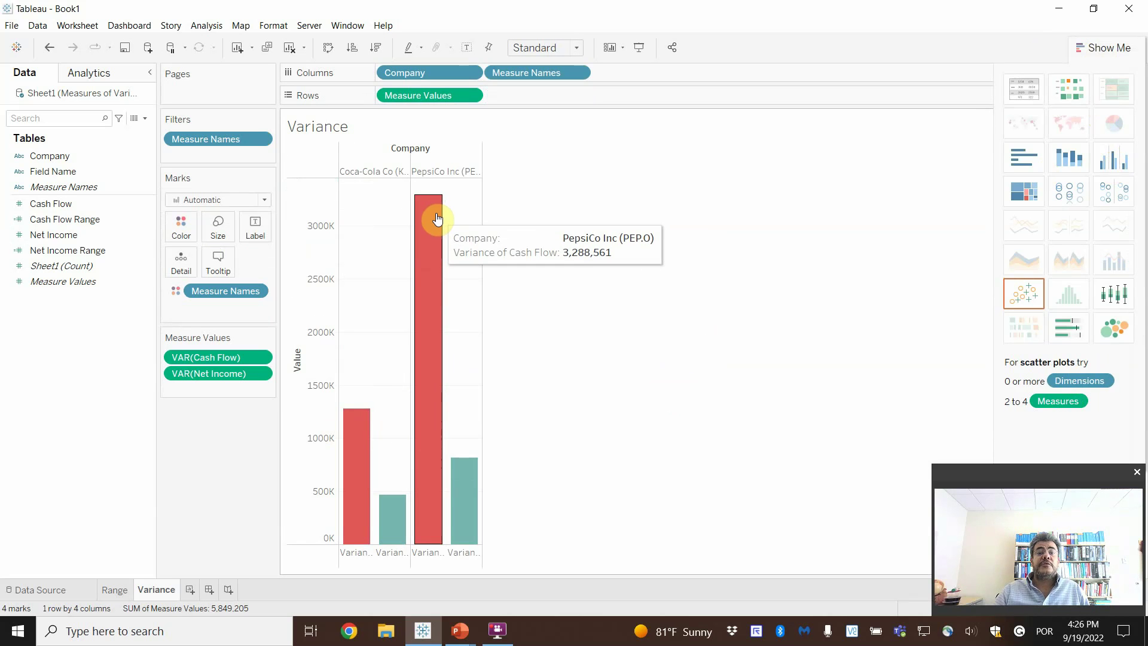
left_click_drag(481, 223, 584, 227)
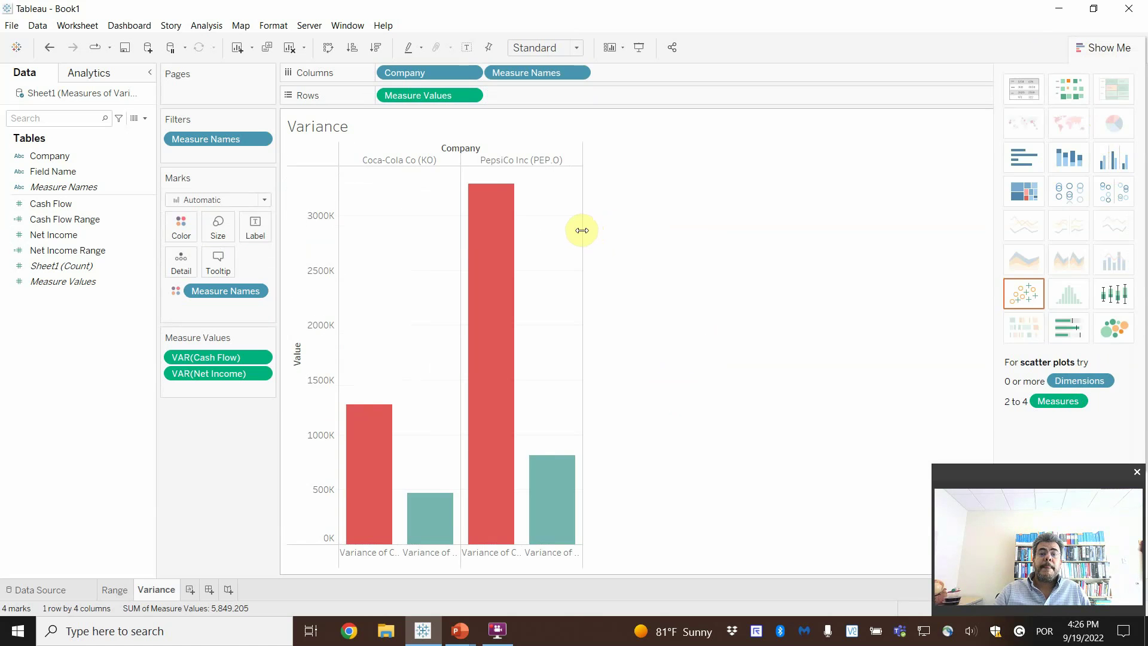
left_click_drag(581, 230, 639, 239)
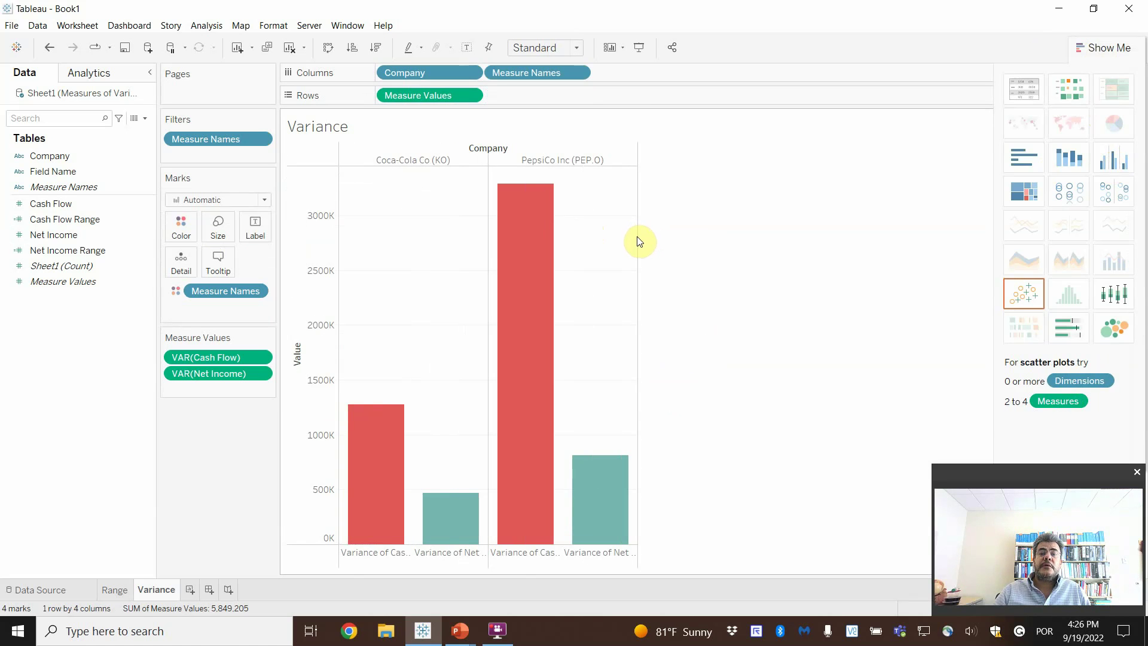
left_click_drag(635, 236, 700, 241)
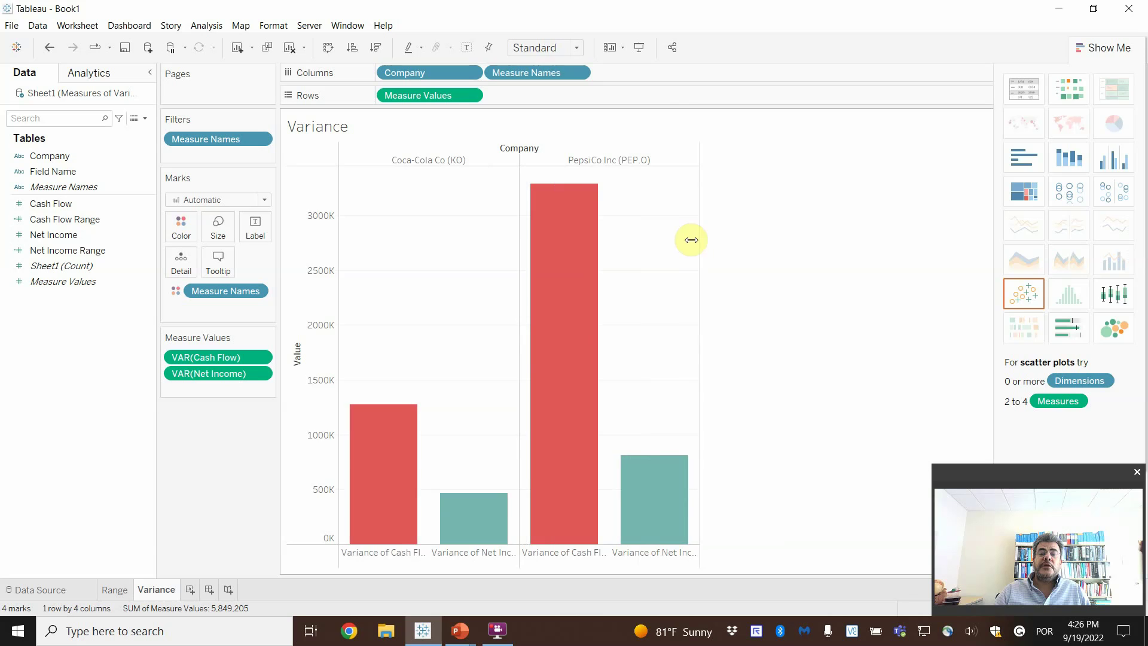
- Recolor the Variance chart to match the Range sheet: blue for Variance of Cash Flow and orange for Variance of Net Income
left_click(114, 590)
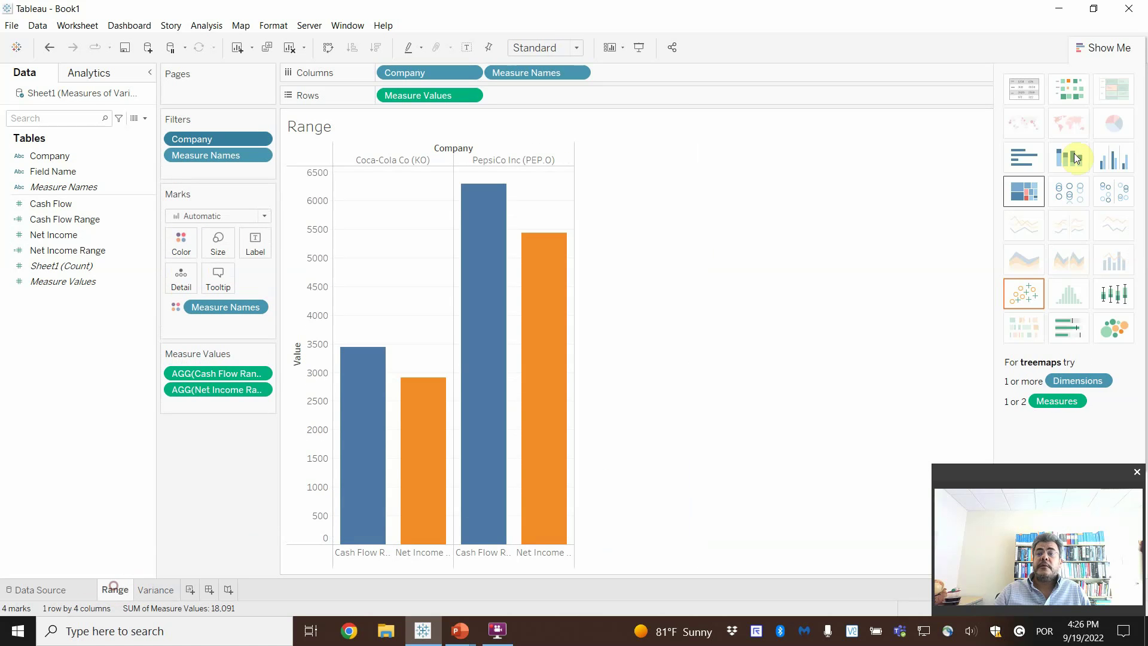
left_click(1103, 52)
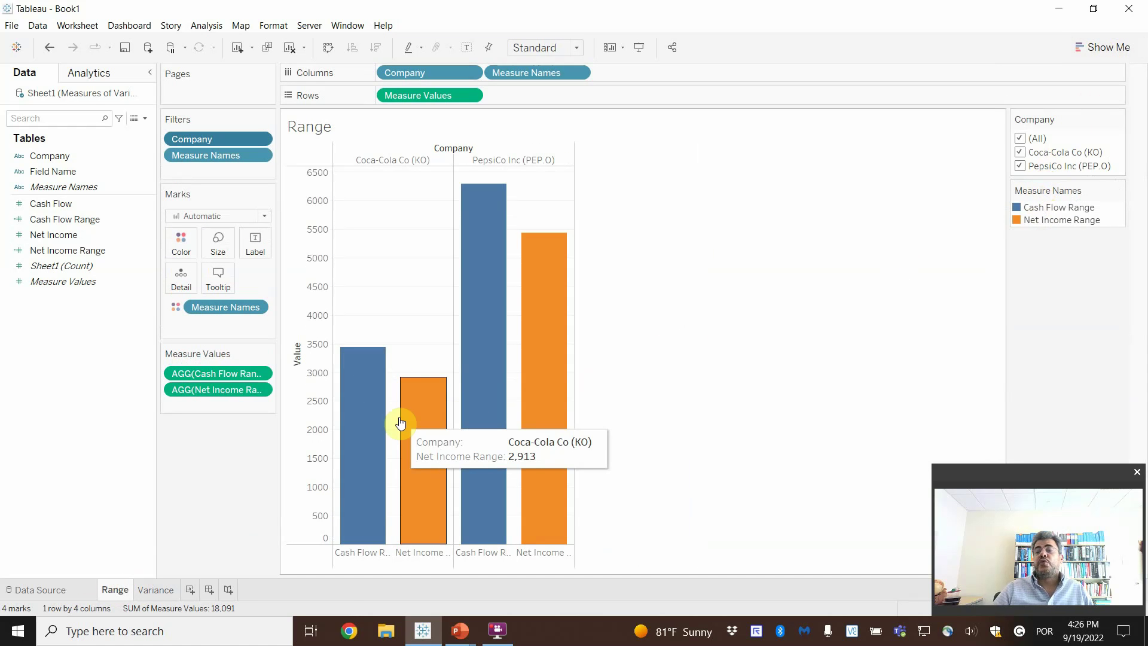
left_click(157, 590)
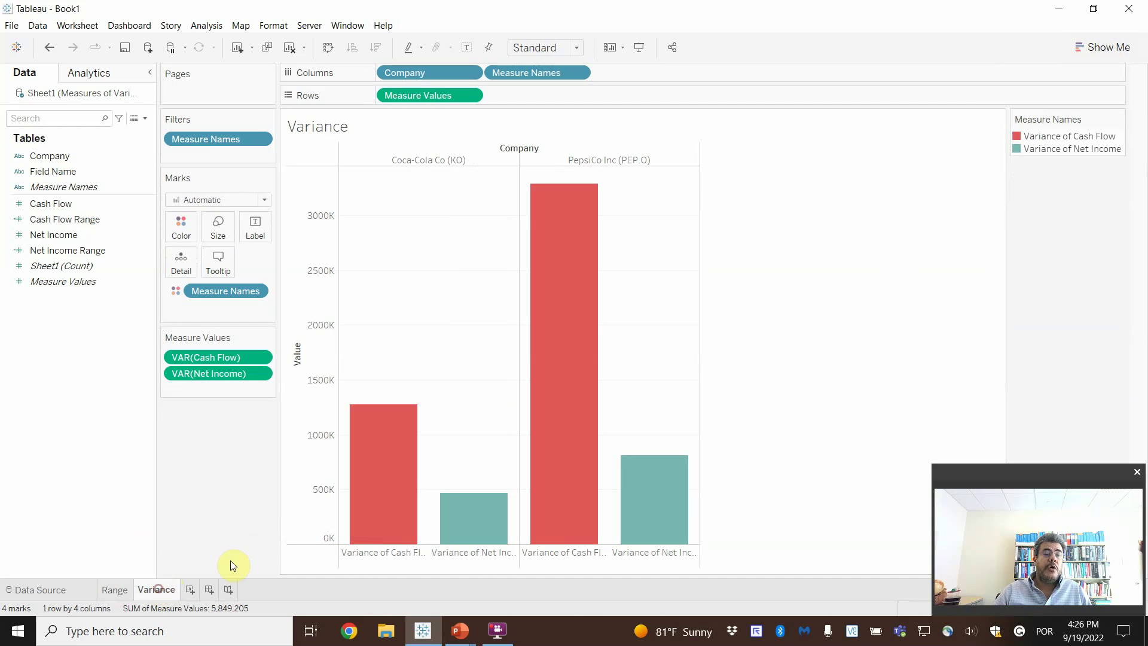
left_click(177, 222)
left_click(205, 269)
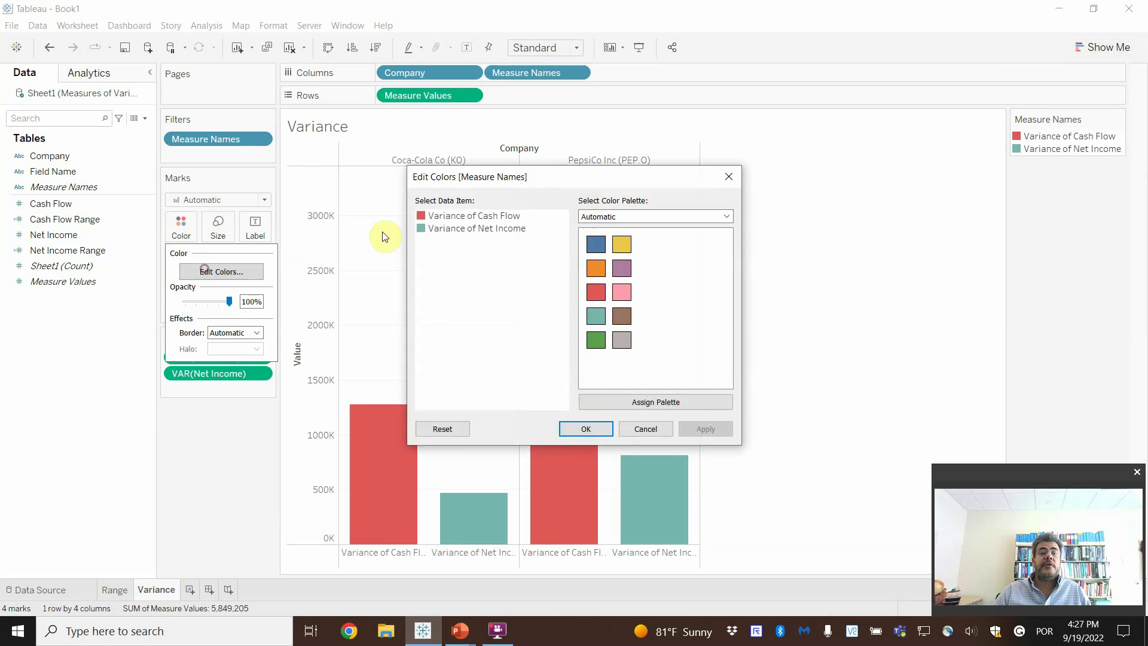
left_click(474, 216)
left_click(596, 242)
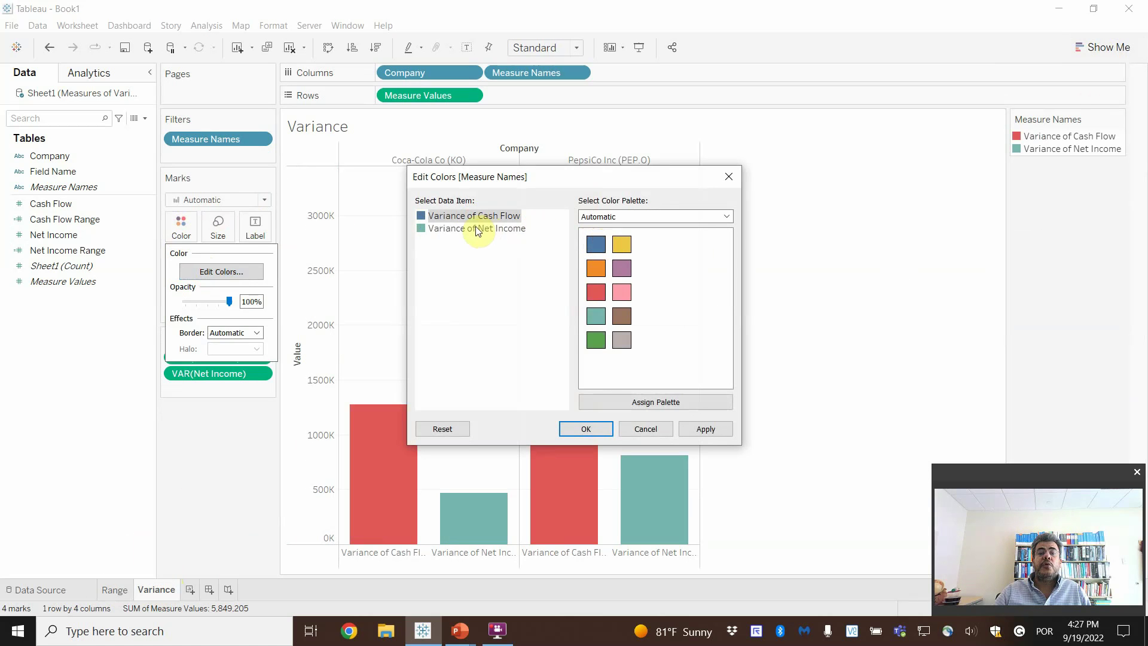
left_click(479, 228)
left_click(597, 267)
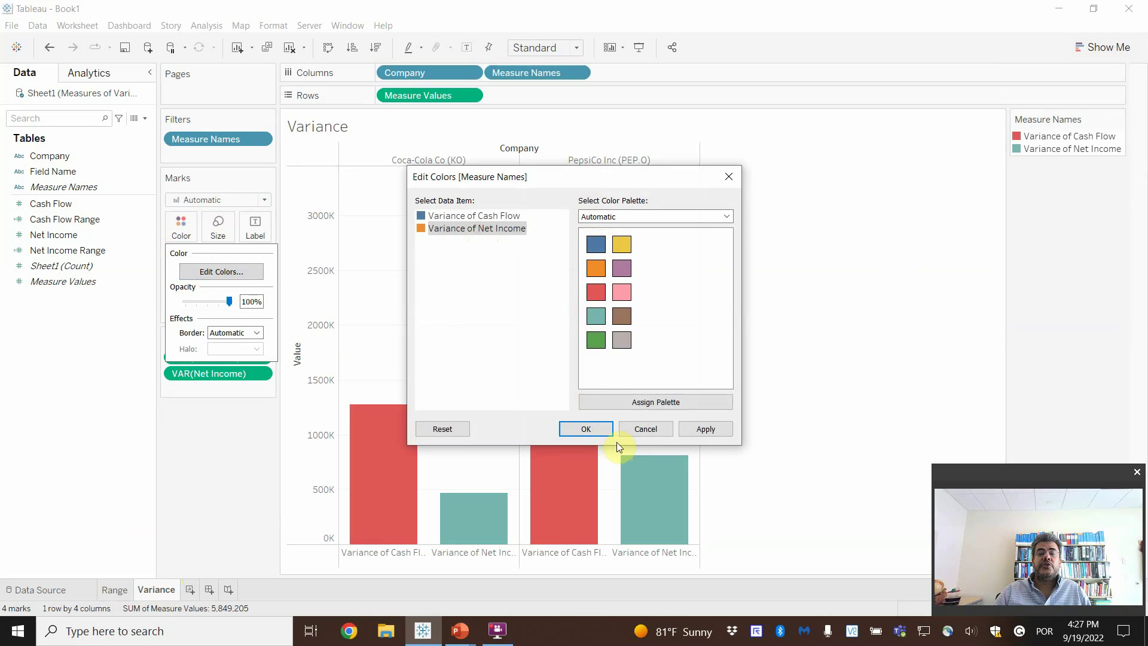
left_click(705, 429)
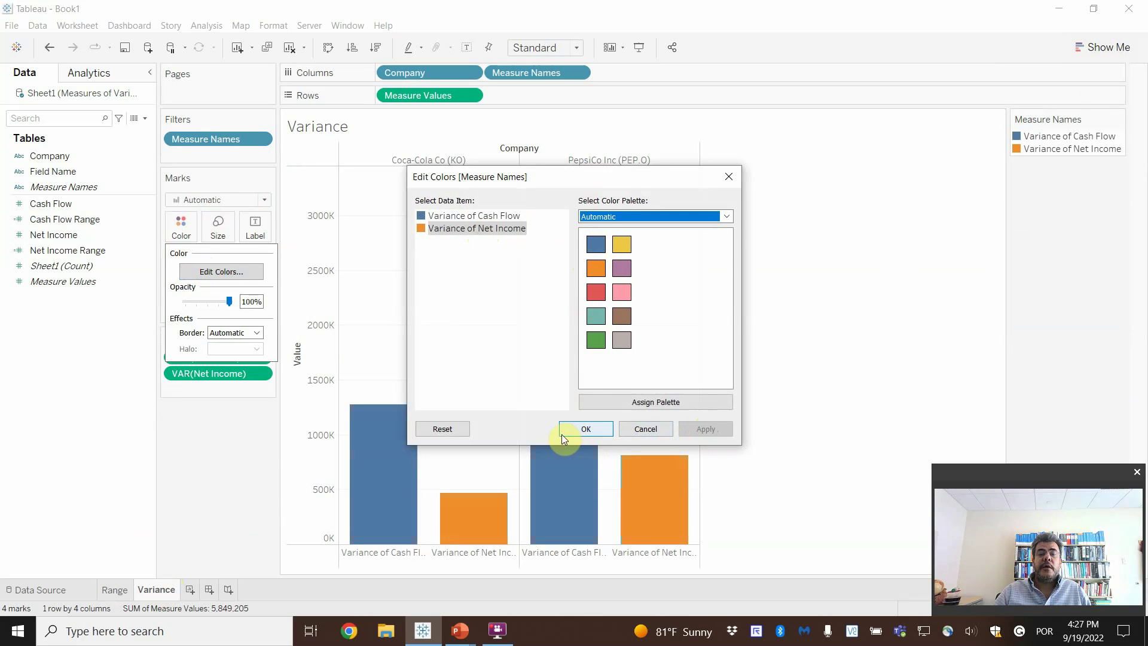
left_click(562, 432)
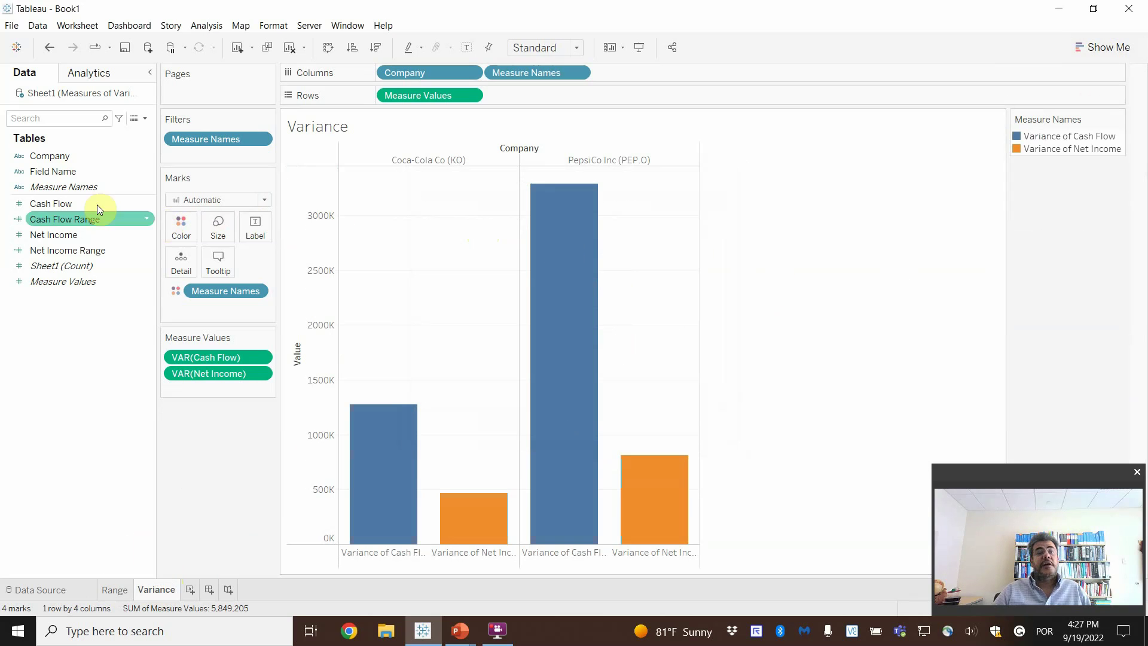
- Add a Company filter to the Variance sheet with both Coca-Cola Co (KO) and PepsiCo Inc (PEP.O) selected
left_click_drag(51, 156, 206, 132)
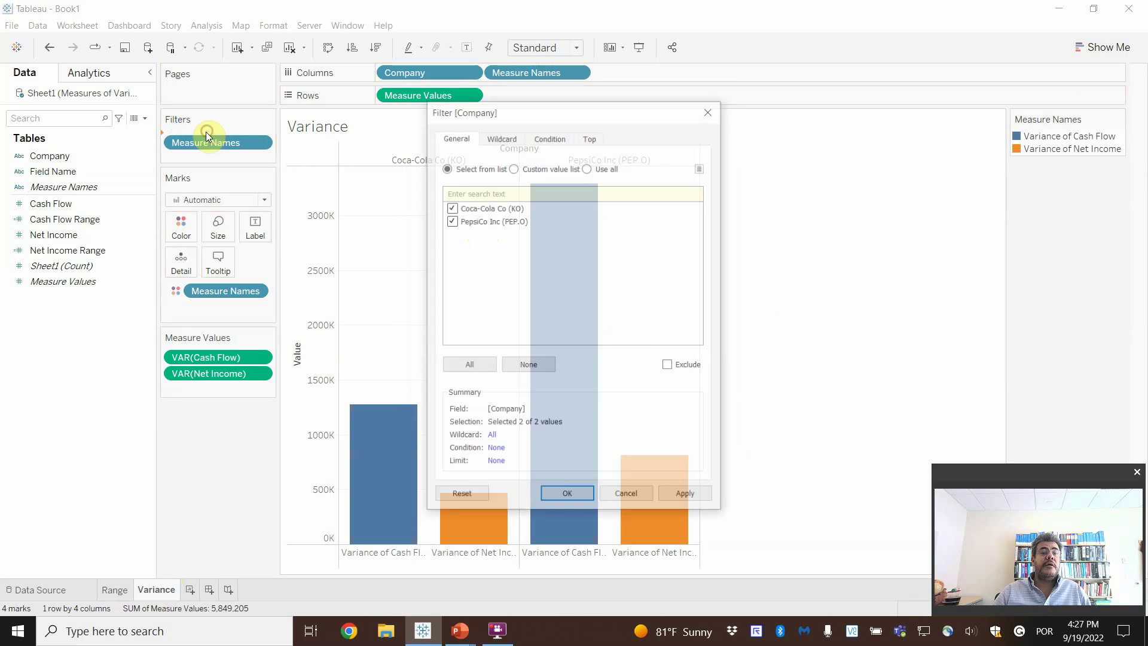
left_click(573, 495)
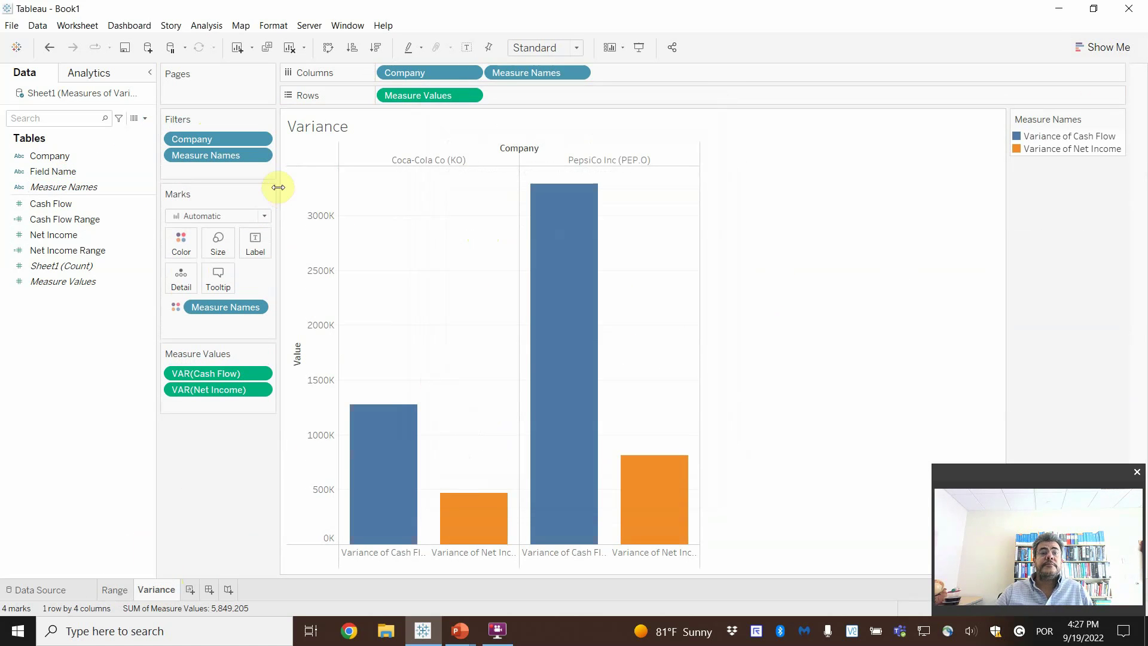
right_click(256, 137)
left_click(233, 148)
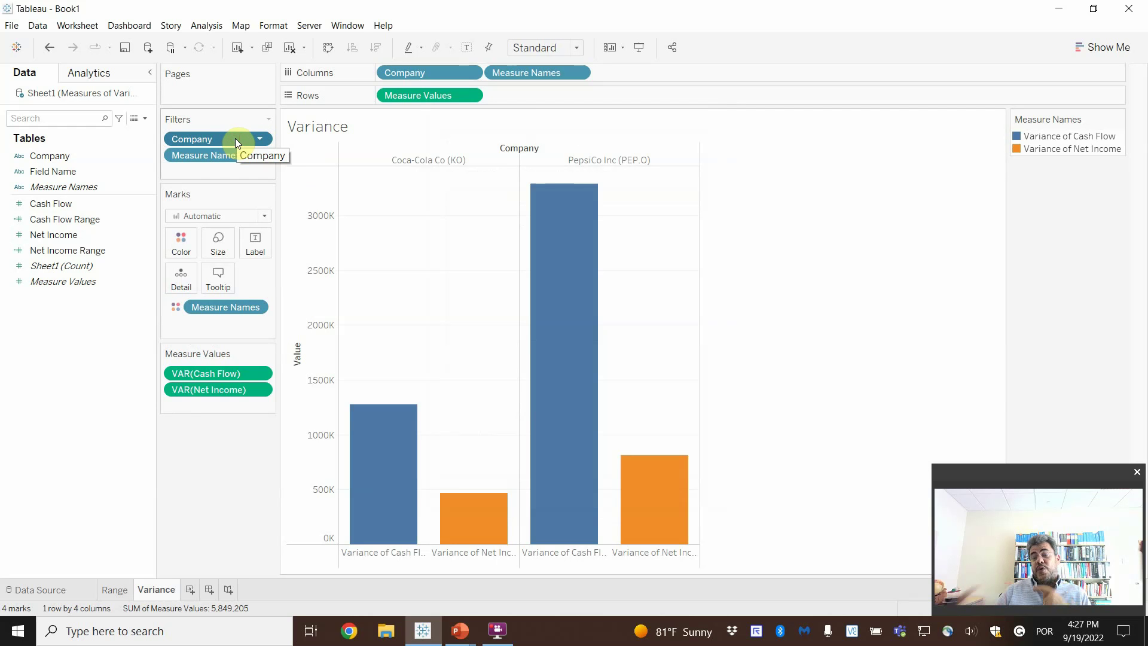
- Apply the Range sheet's Company filter to all worksheets using related data sources
left_click(111, 590)
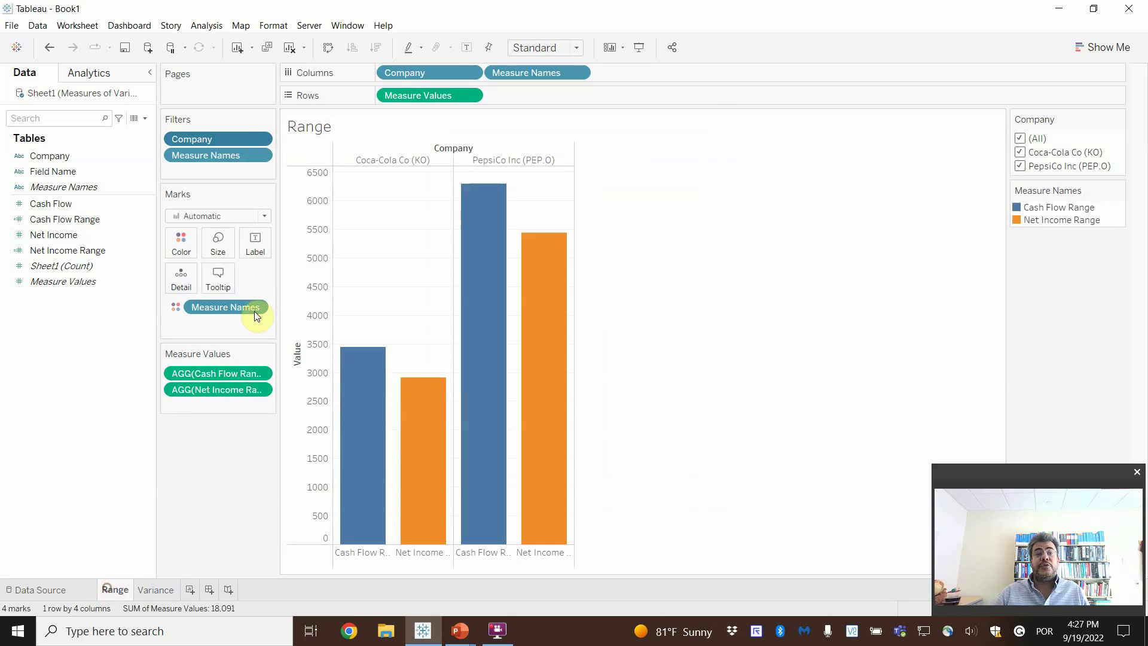
left_click(260, 139)
mouse_move(244, 233)
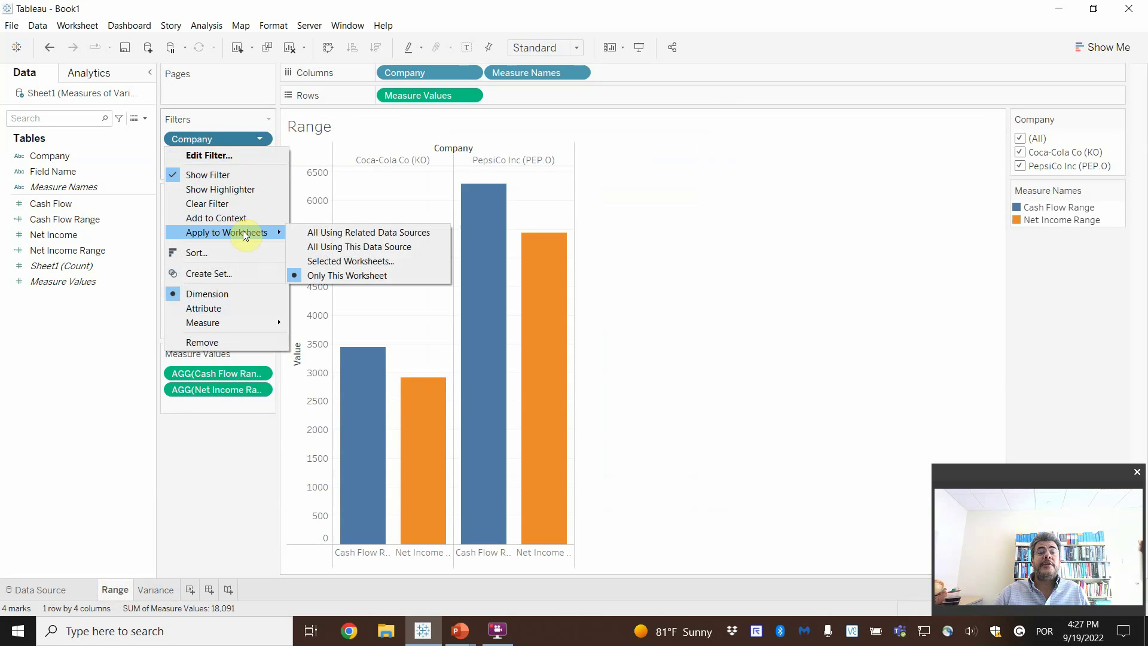
left_click(342, 235)
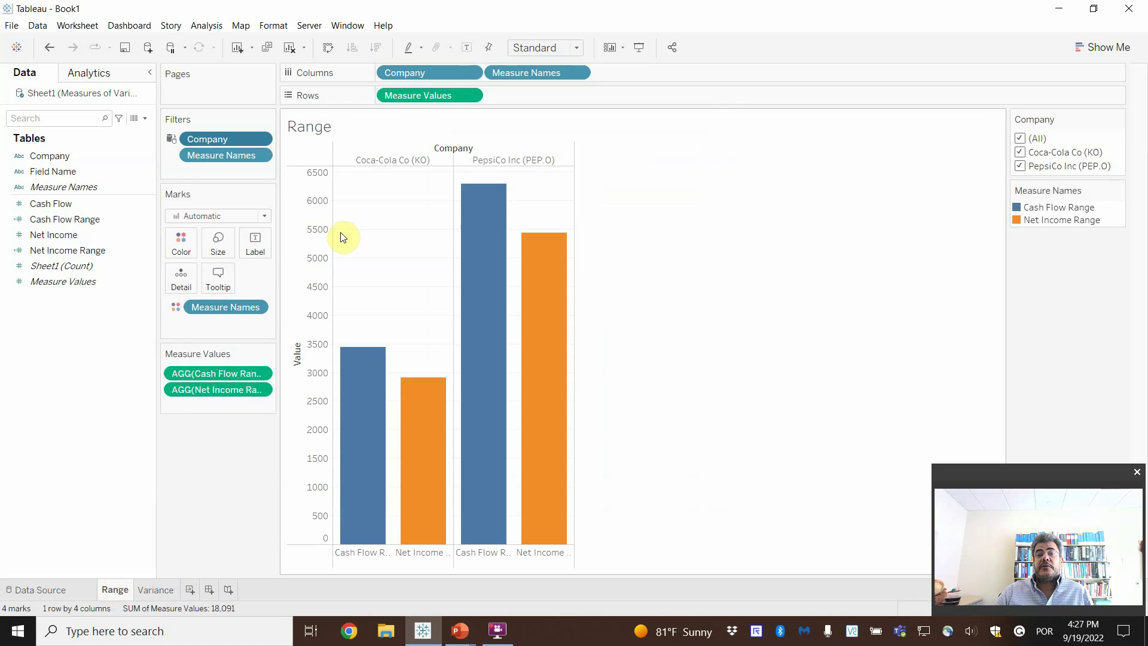
- Test the shared Company filter by excluding Coca-Cola Co (KO), check the Variance sheet, and restore the selection to (All) on the Range sheet
left_click(1020, 152)
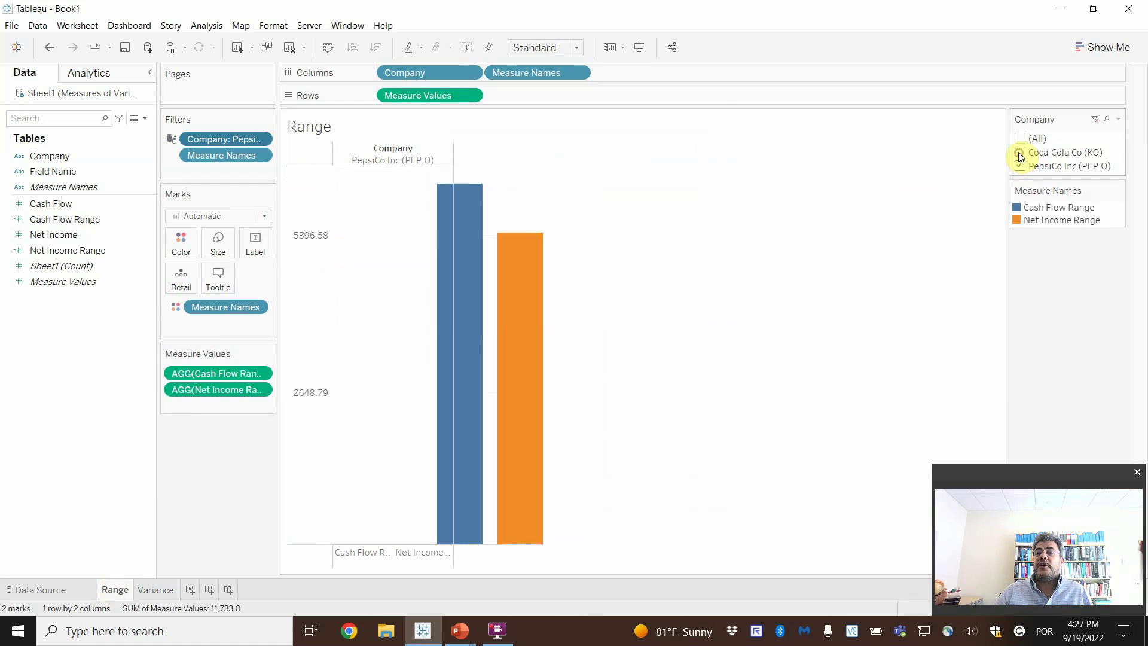
left_click(156, 589)
mouse_move(386, 379)
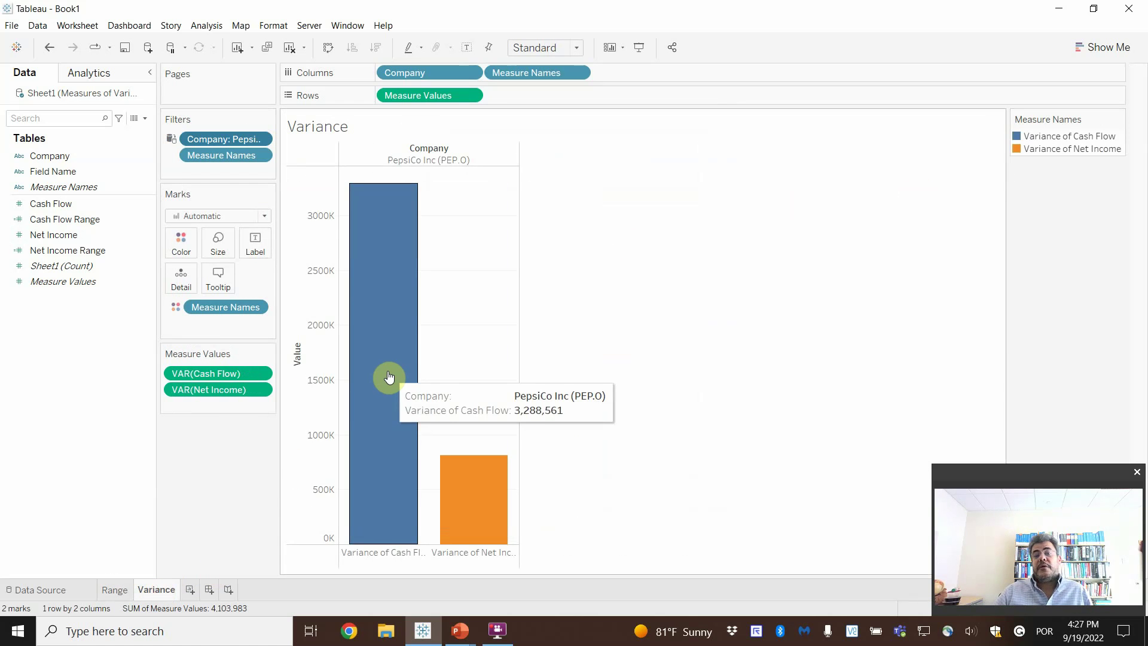
left_click(118, 591)
left_click(1019, 138)
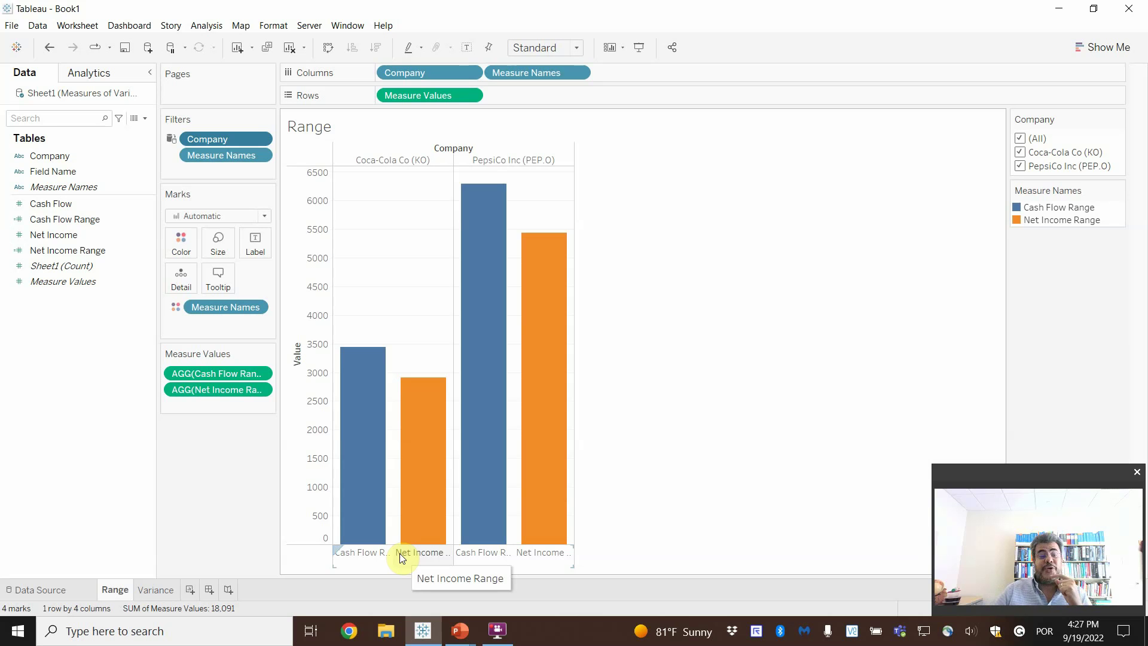
- Create a new worksheet and name it Std Deviation
left_click(192, 593)
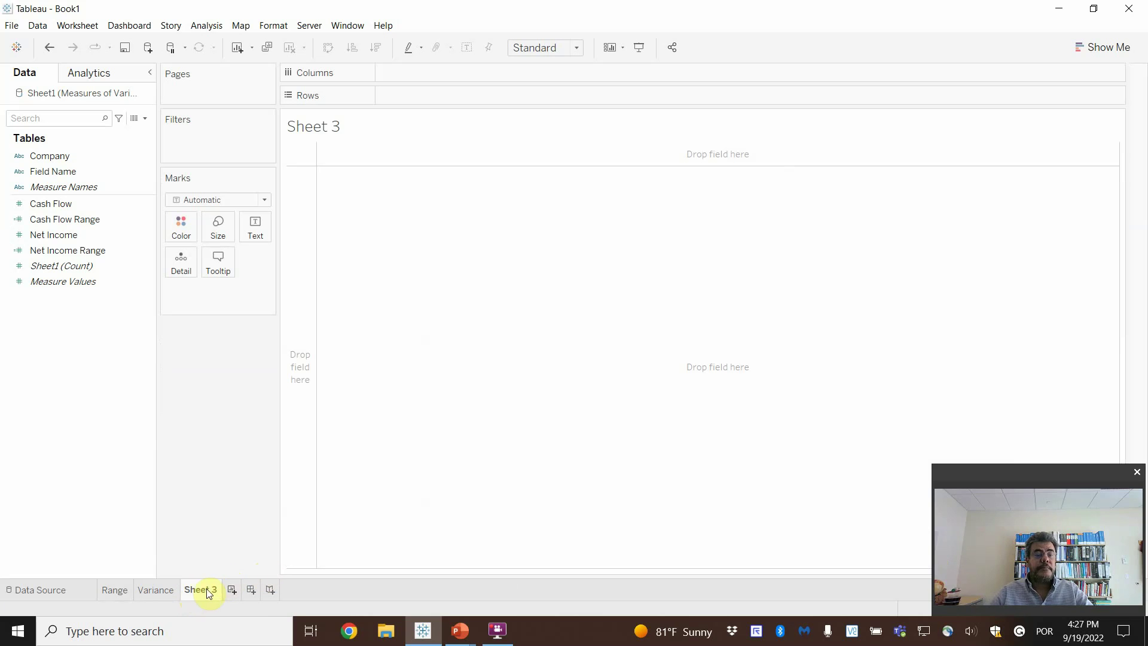
double_click(206, 588)
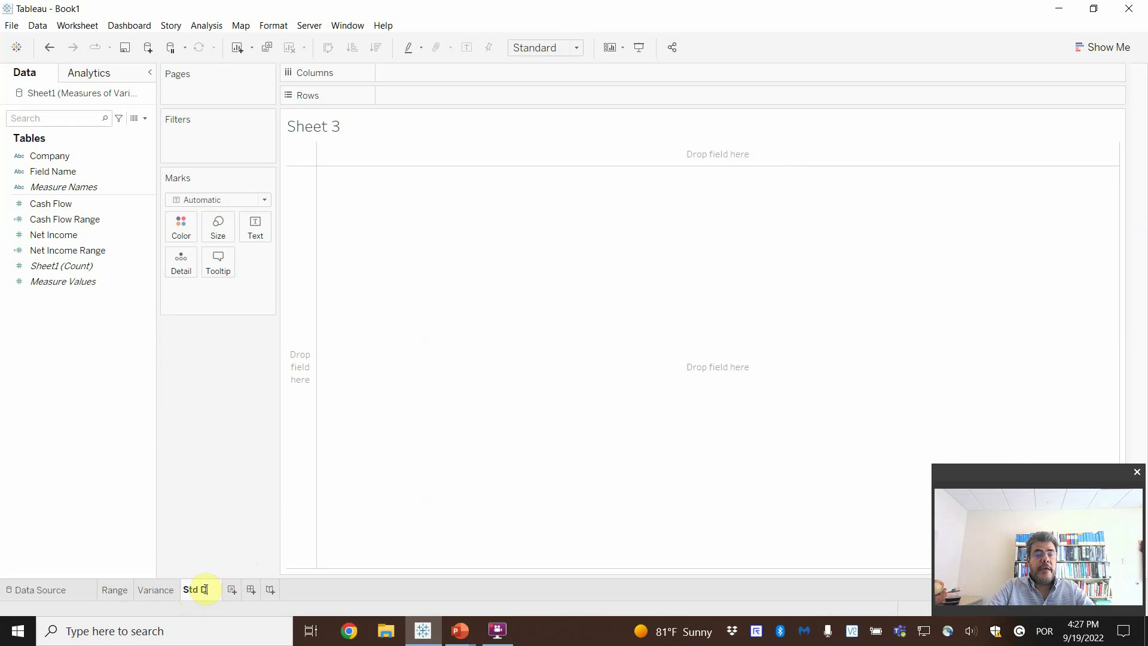
type("Std D")
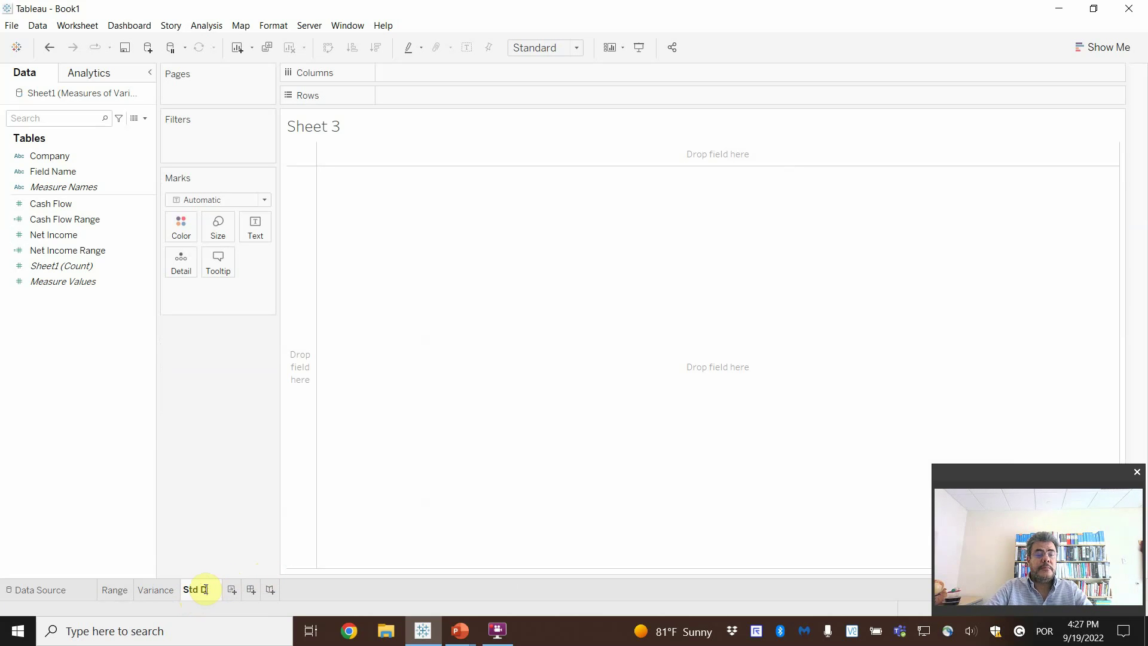
type("eviation")
key("Return")
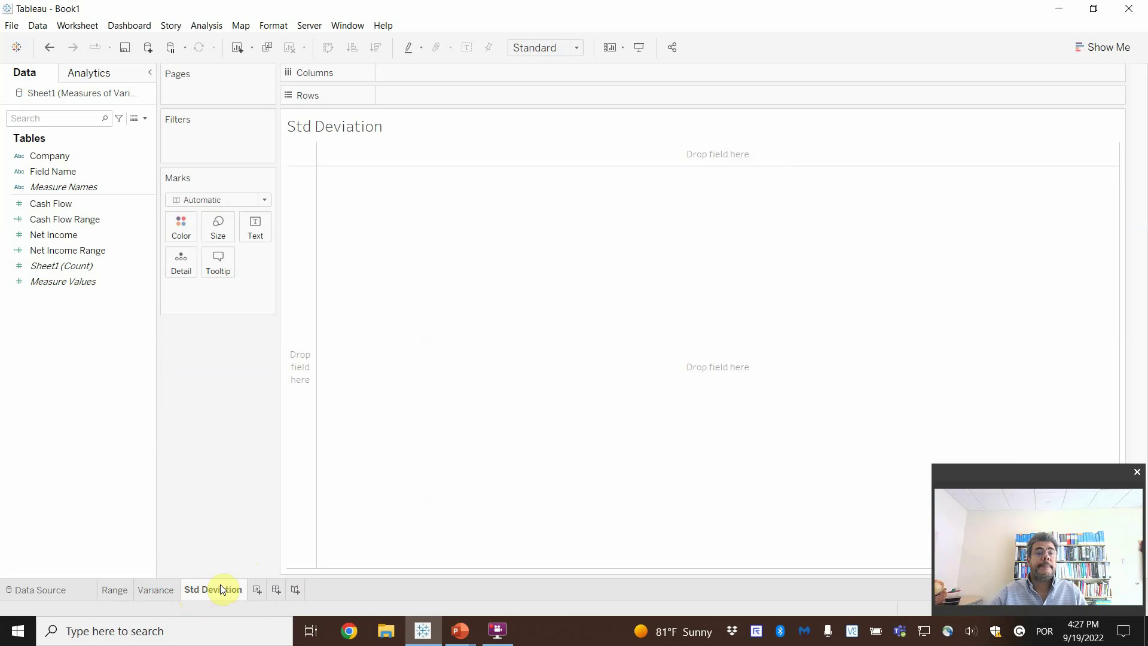
- Chart Cash Flow and Net Income by Company as side-by-side bars on the Std Deviation sheet
left_click_drag(53, 155, 404, 76)
left_click(77, 170)
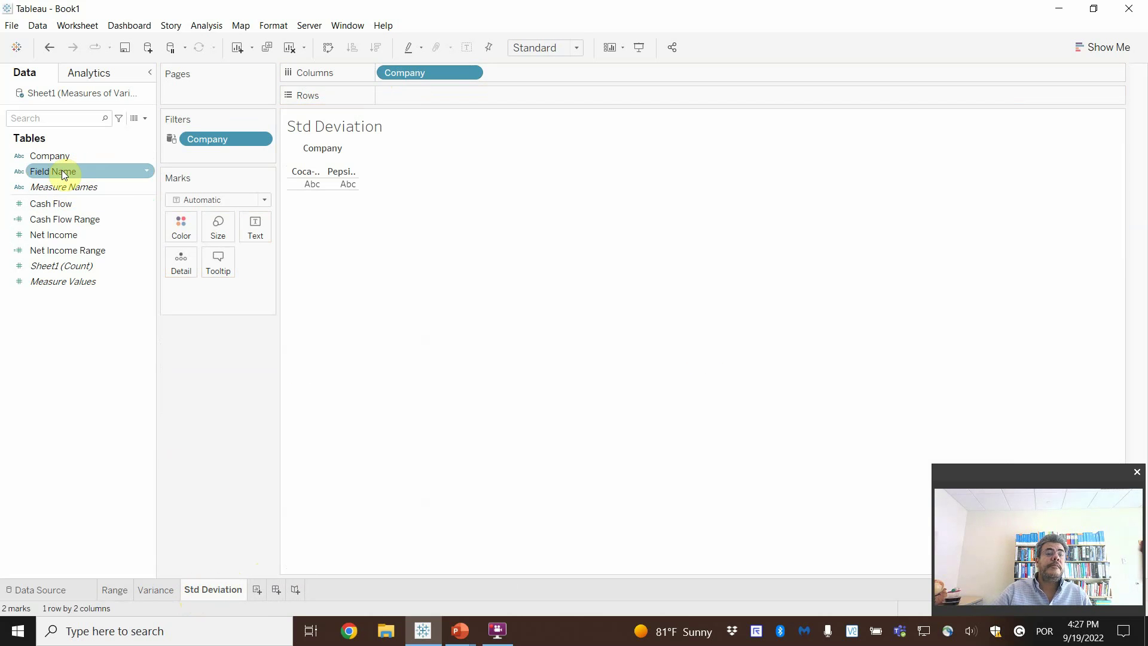
left_click(236, 138)
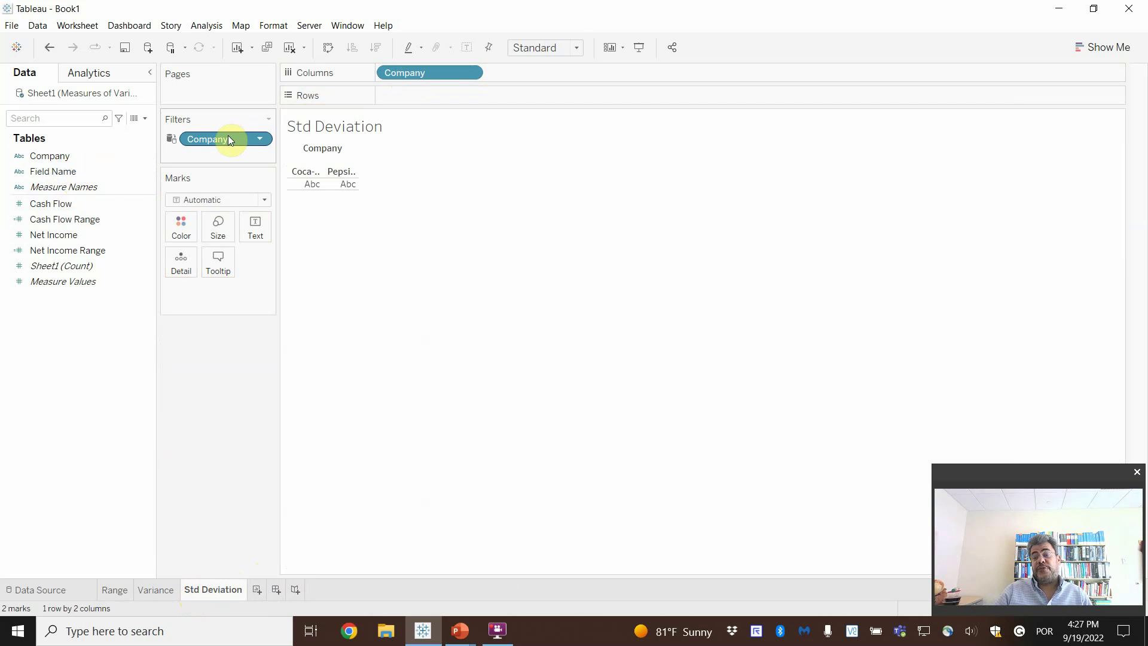
left_click(1116, 45)
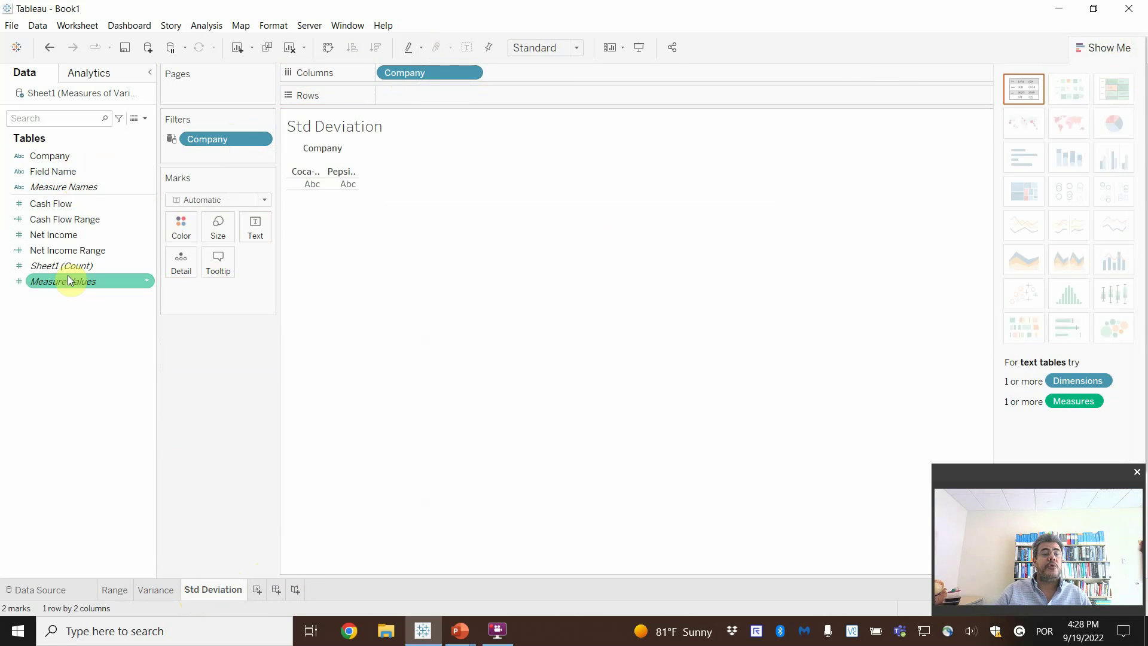
left_click_drag(67, 204, 427, 102)
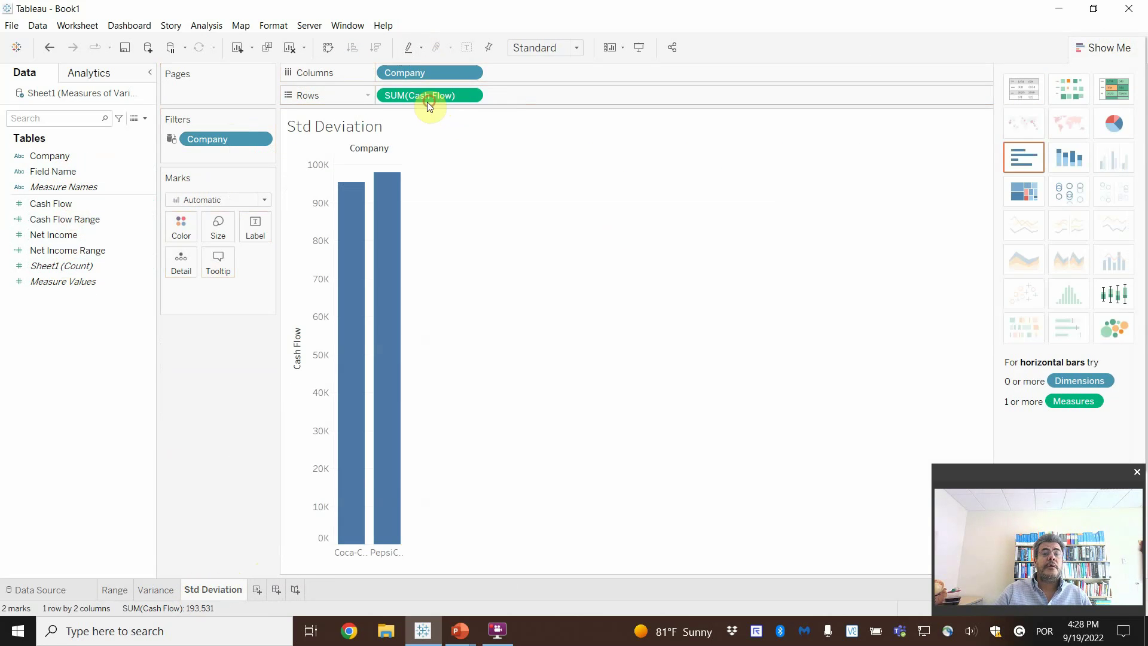
left_click_drag(54, 234, 523, 93)
left_click(1122, 162)
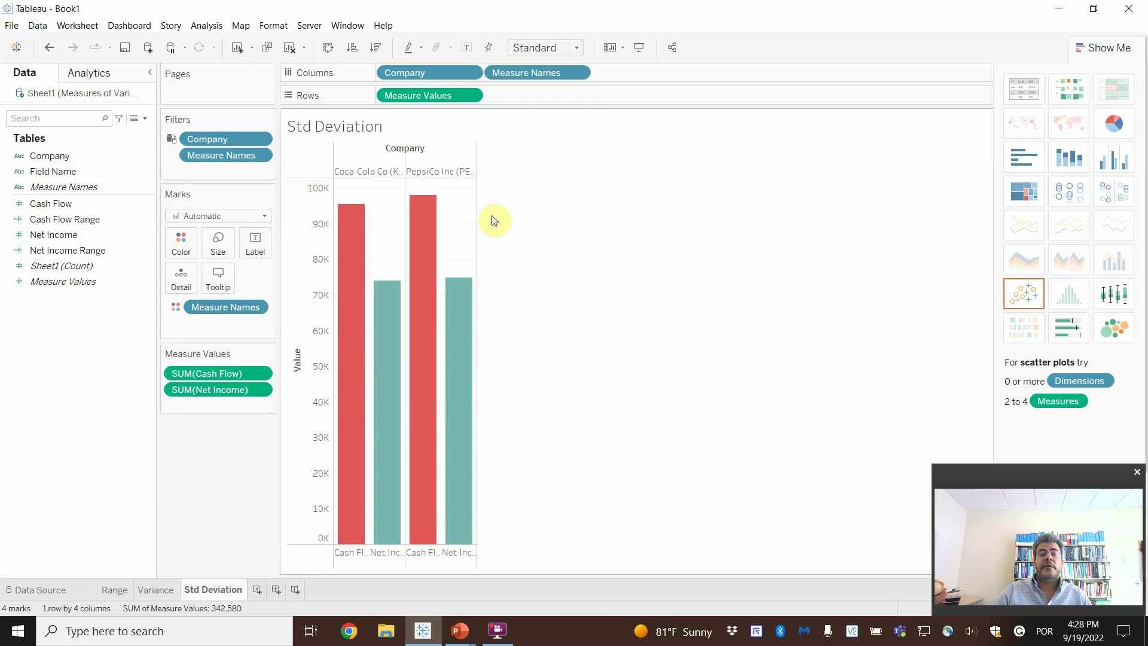
- Recolor the Std Deviation chart with blue for Cash Flow and orange for Net Income
left_click(180, 245)
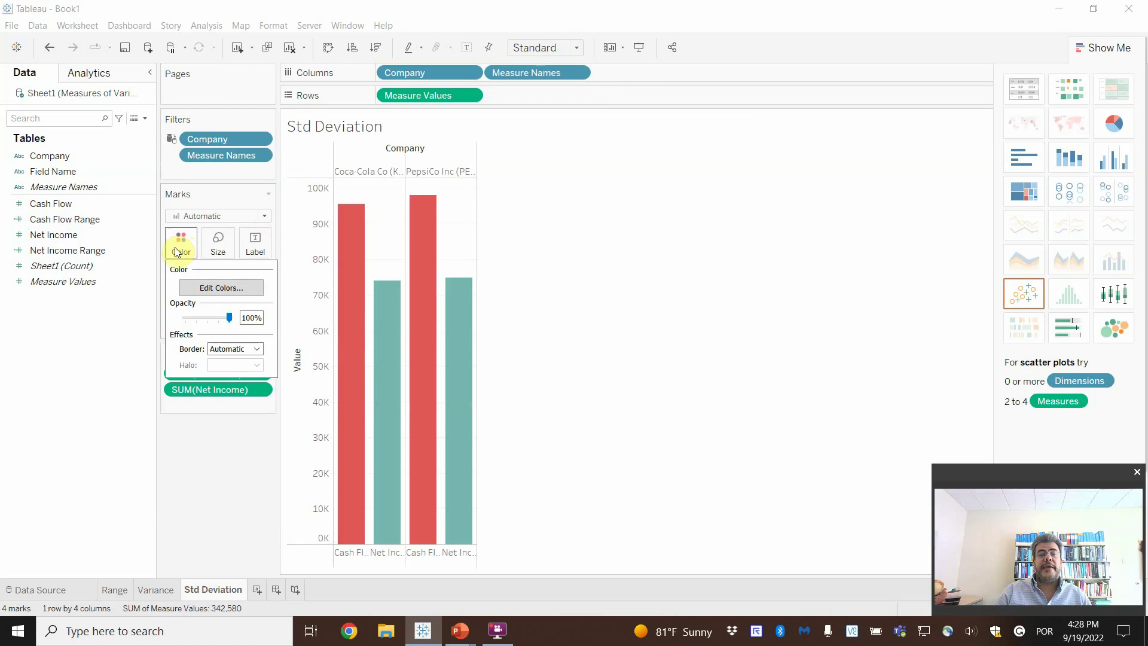
left_click(181, 249)
left_click(180, 243)
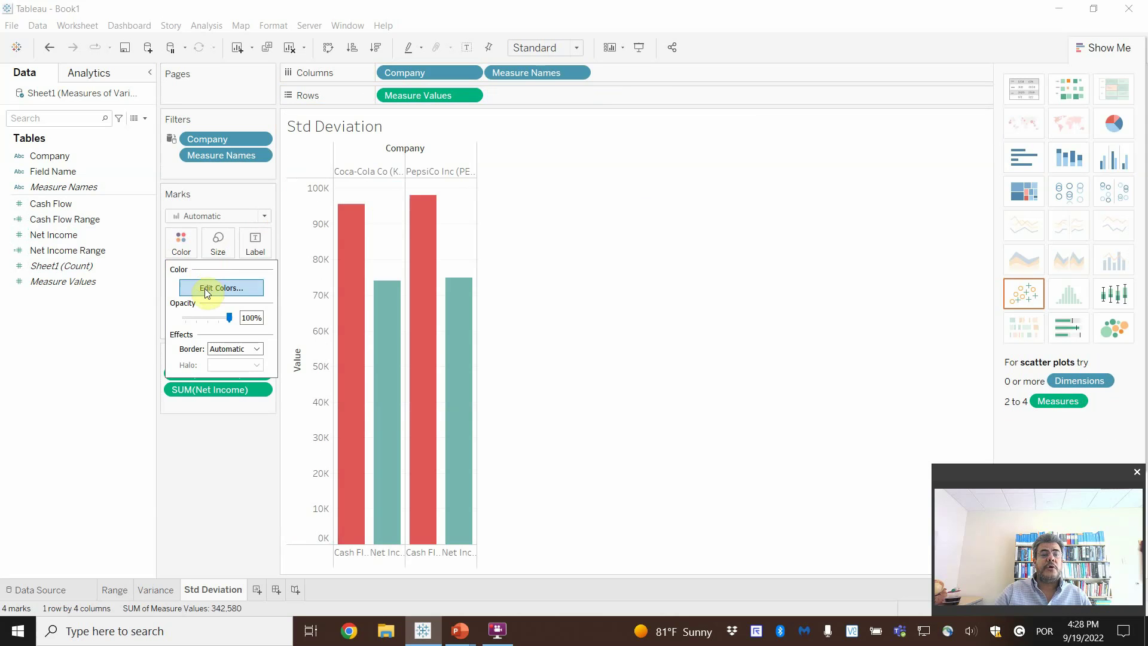
left_click(206, 287)
left_click(466, 216)
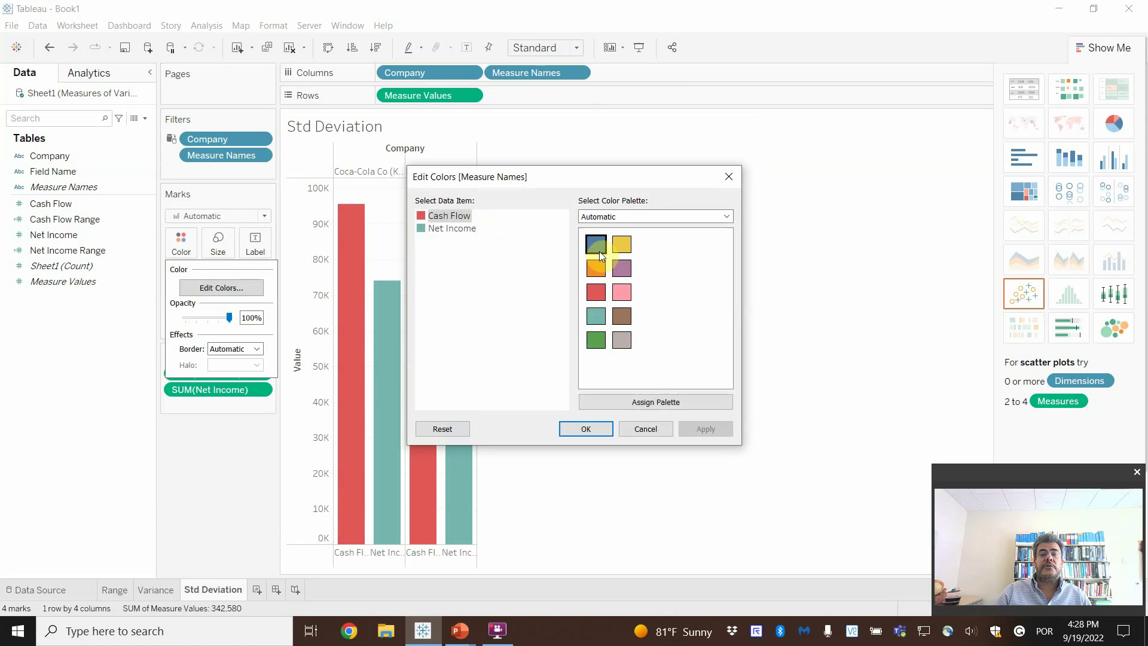
left_click(595, 245)
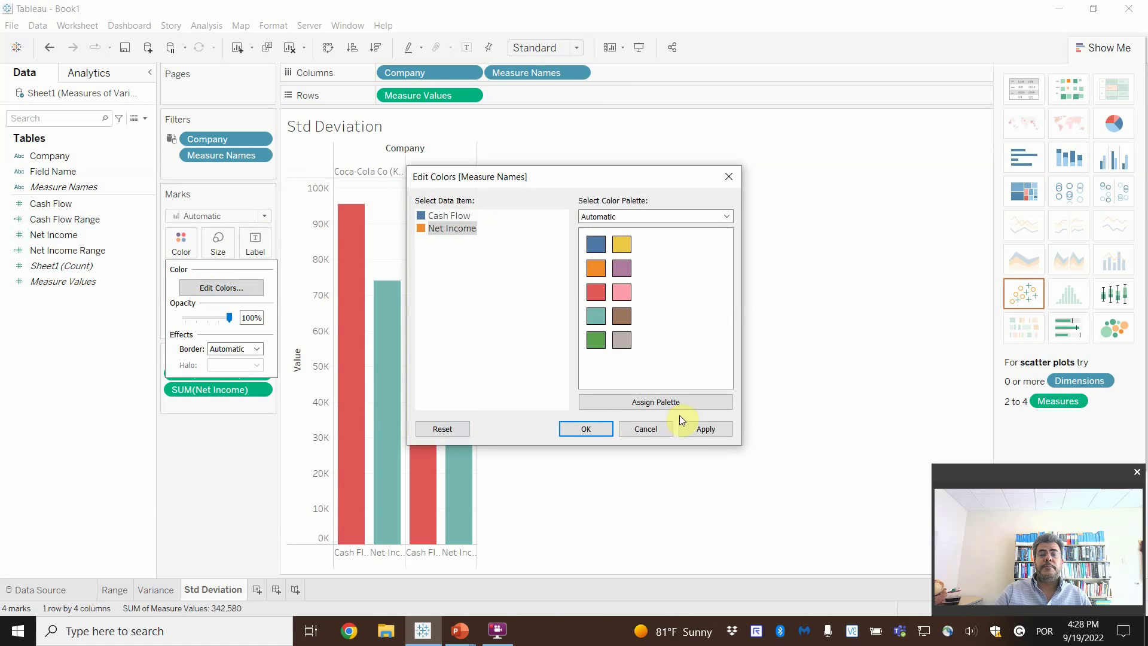
left_click(708, 430)
left_click(589, 428)
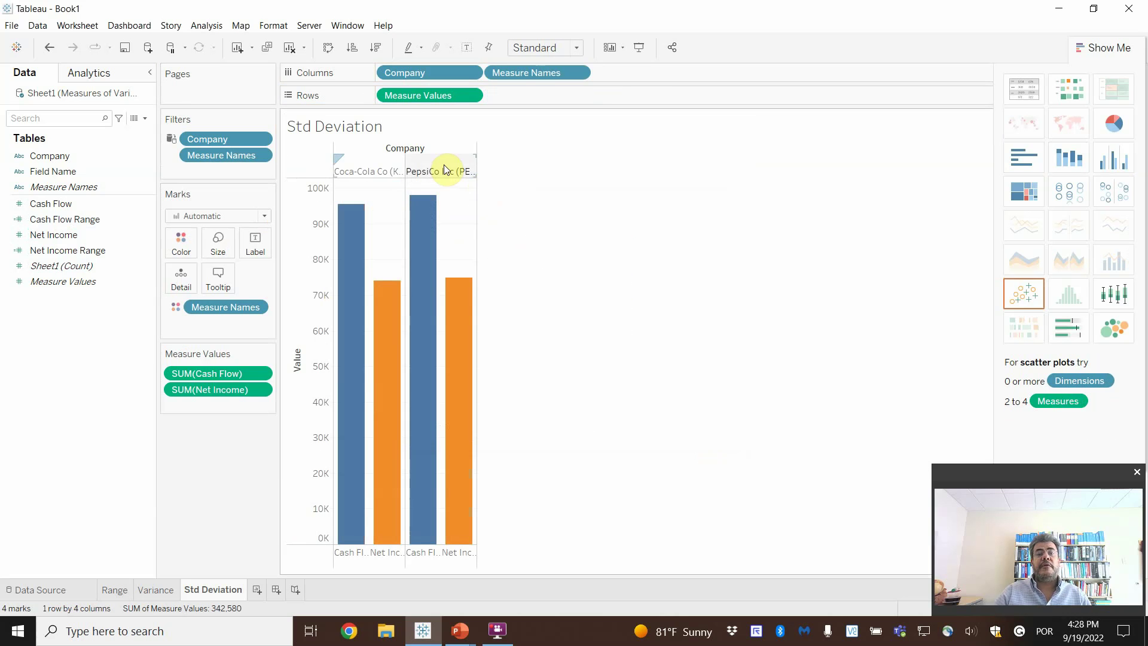
- Change the Cash Flow aggregation in the Std Deviation chart from sum to standard deviation
left_click(261, 374)
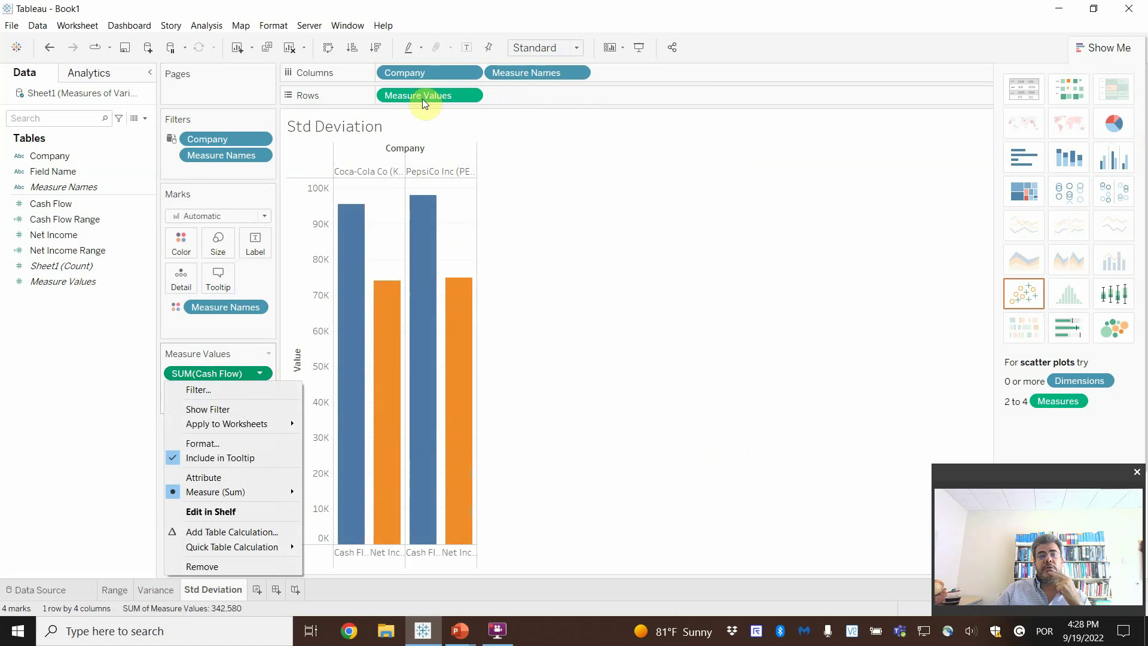
left_click(609, 428)
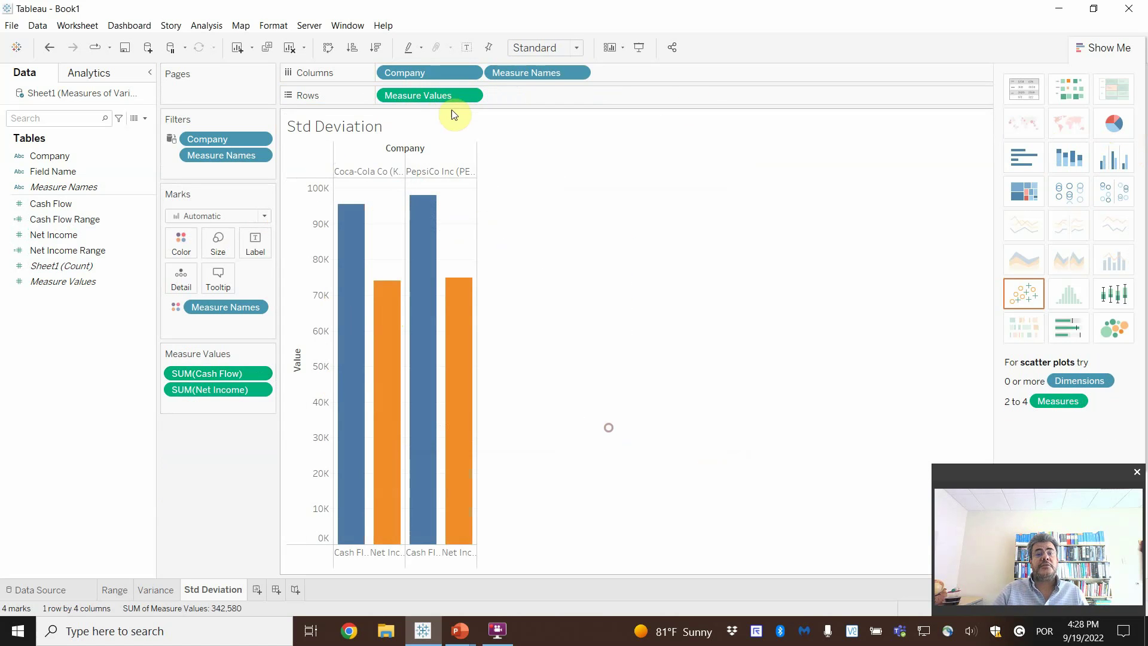
left_click(260, 373)
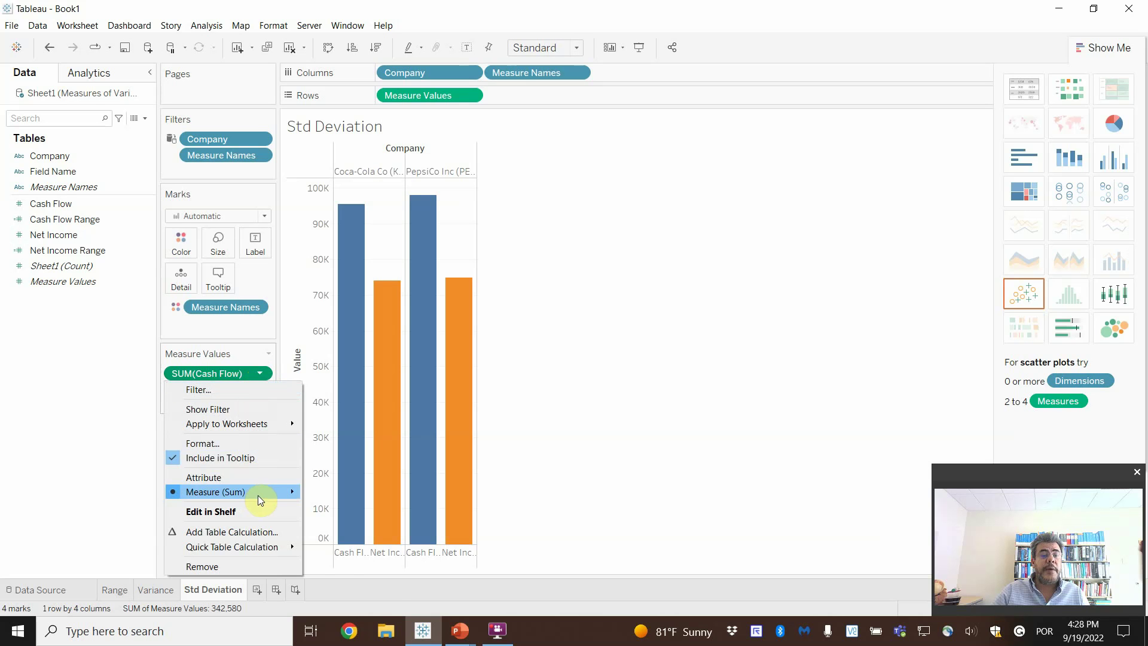
mouse_move(295, 491)
left_click(356, 595)
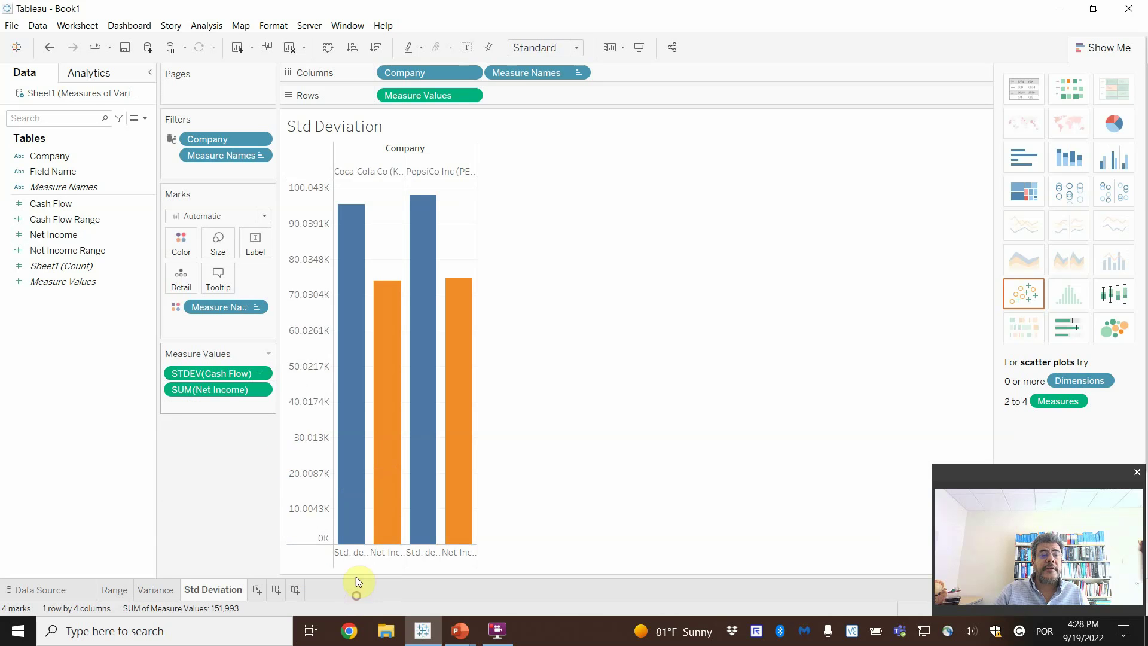
- Change the Net Income aggregation in the Std Deviation chart from sum to standard deviation
left_click(260, 388)
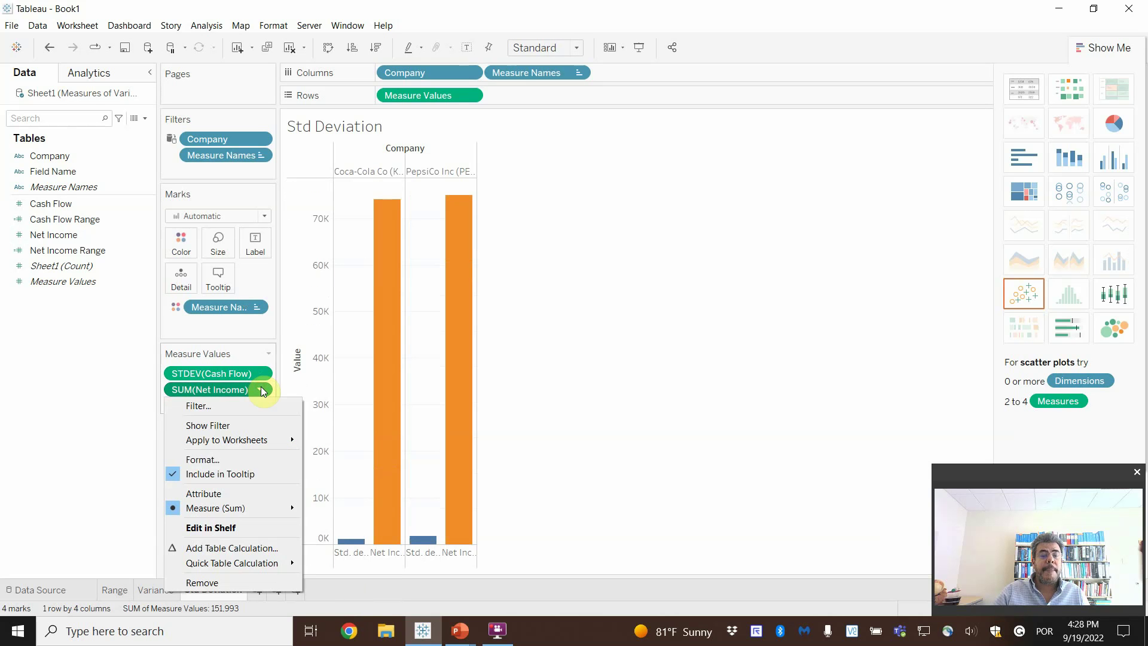
mouse_move(263, 507)
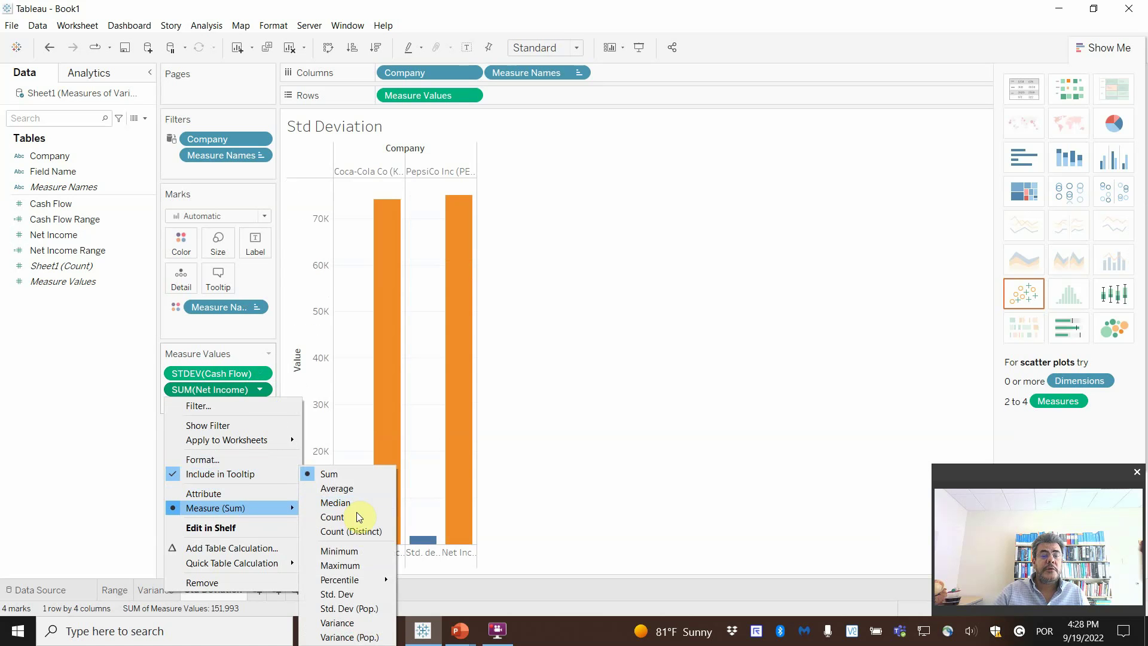
left_click(367, 594)
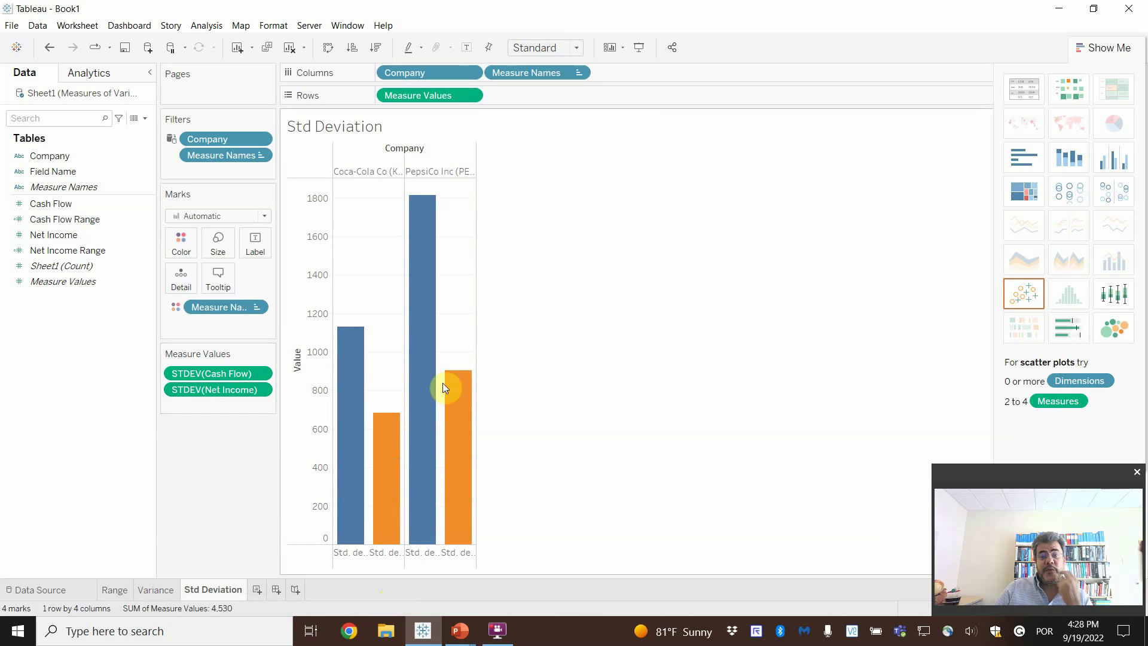
- Compare the Variance and Std Deviation charts, and widen the Std Deviation chart so its company names fit
left_click(172, 592)
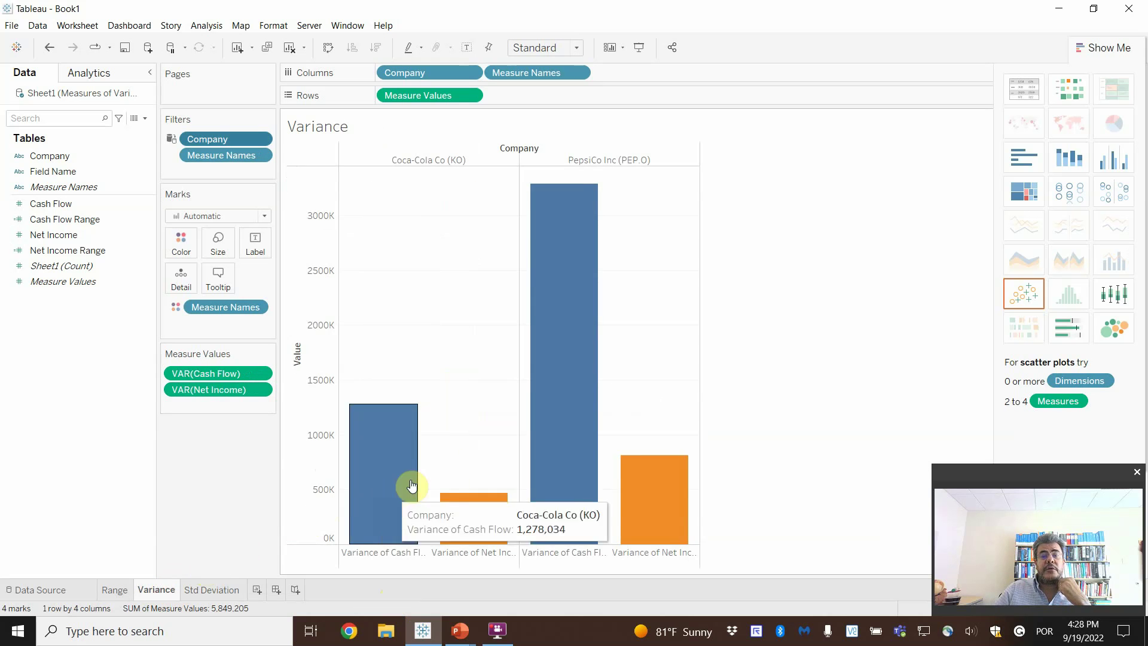
left_click(202, 590)
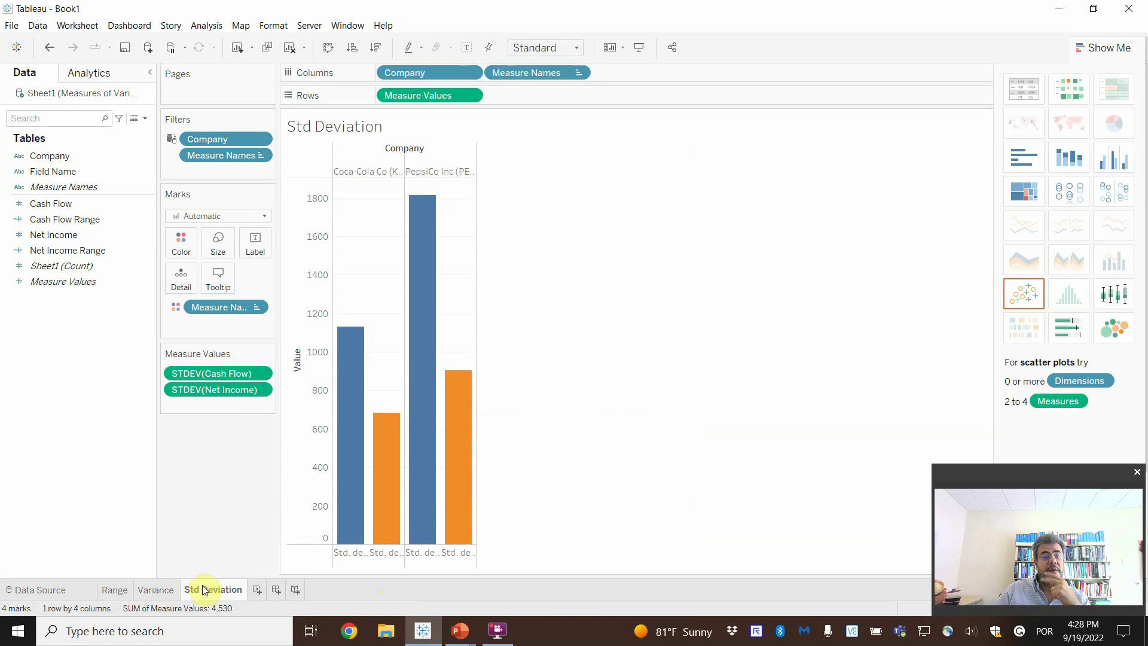
left_click(159, 591)
left_click(200, 589)
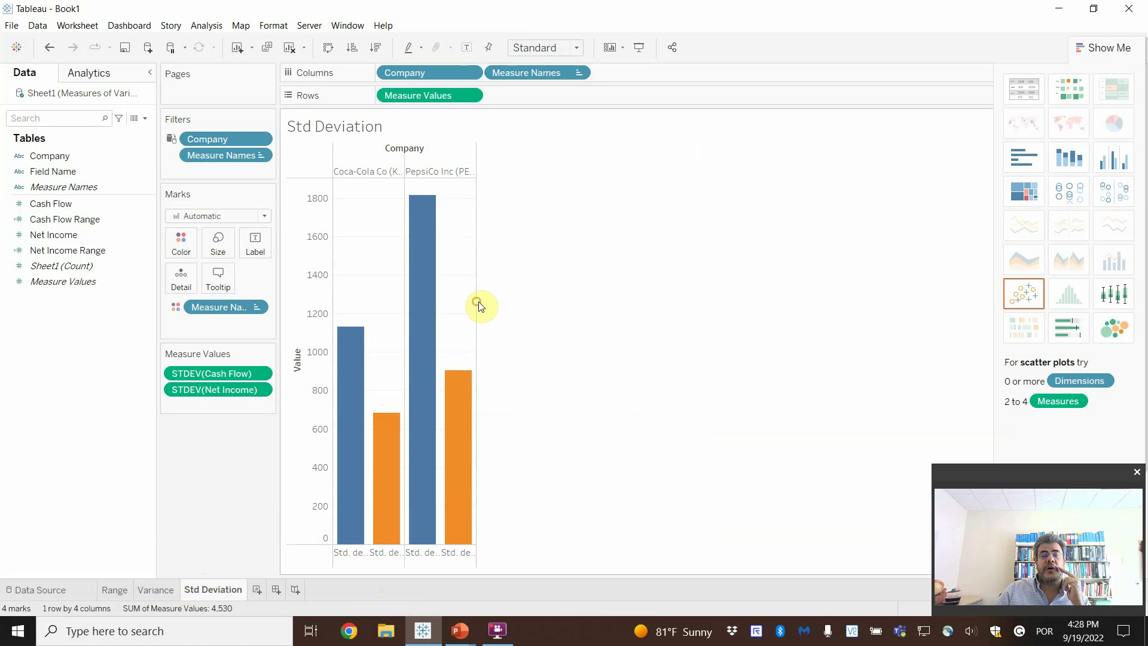
left_click_drag(476, 302, 575, 300)
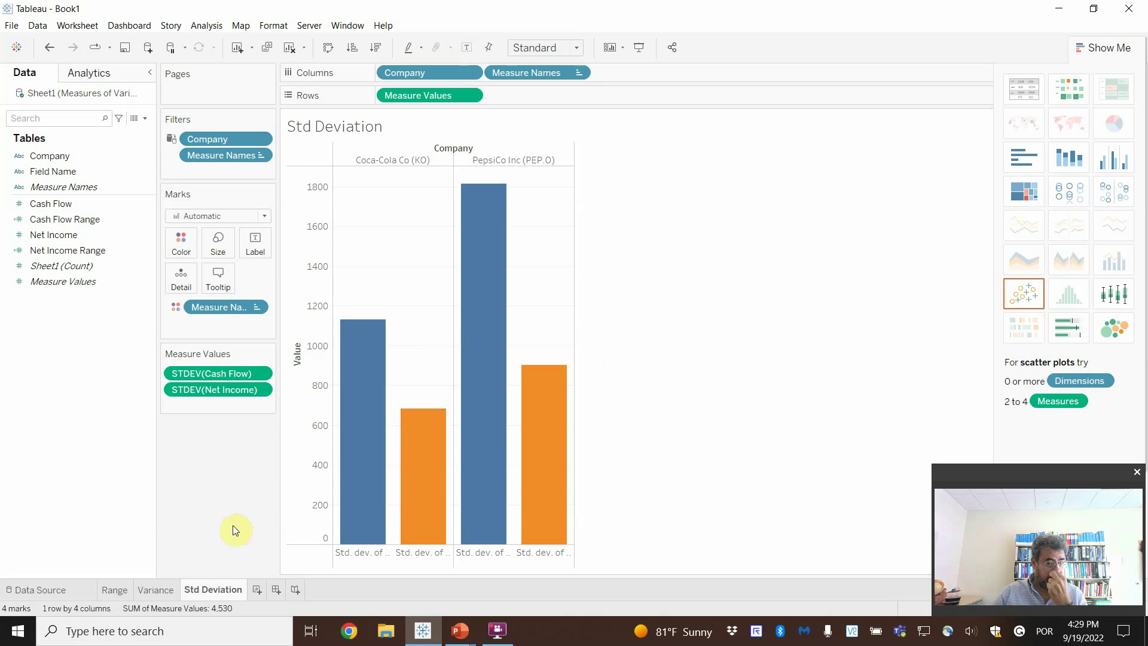
- Create a new worksheet and name it Cash Flow
left_click(257, 590)
double_click(269, 591)
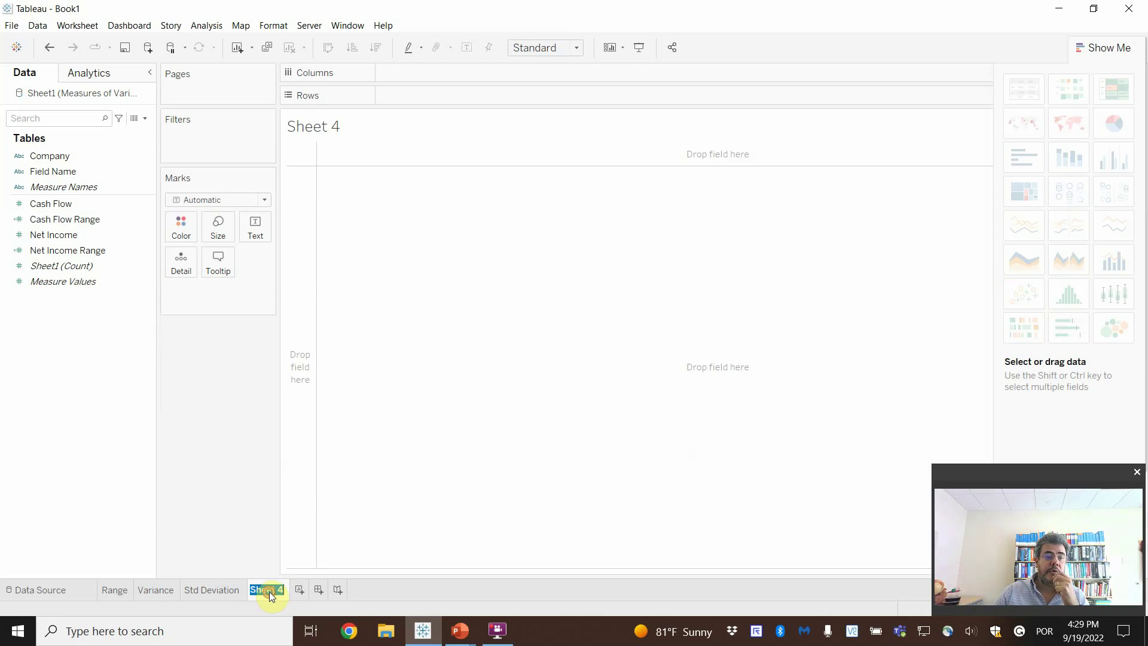
type("Cash")
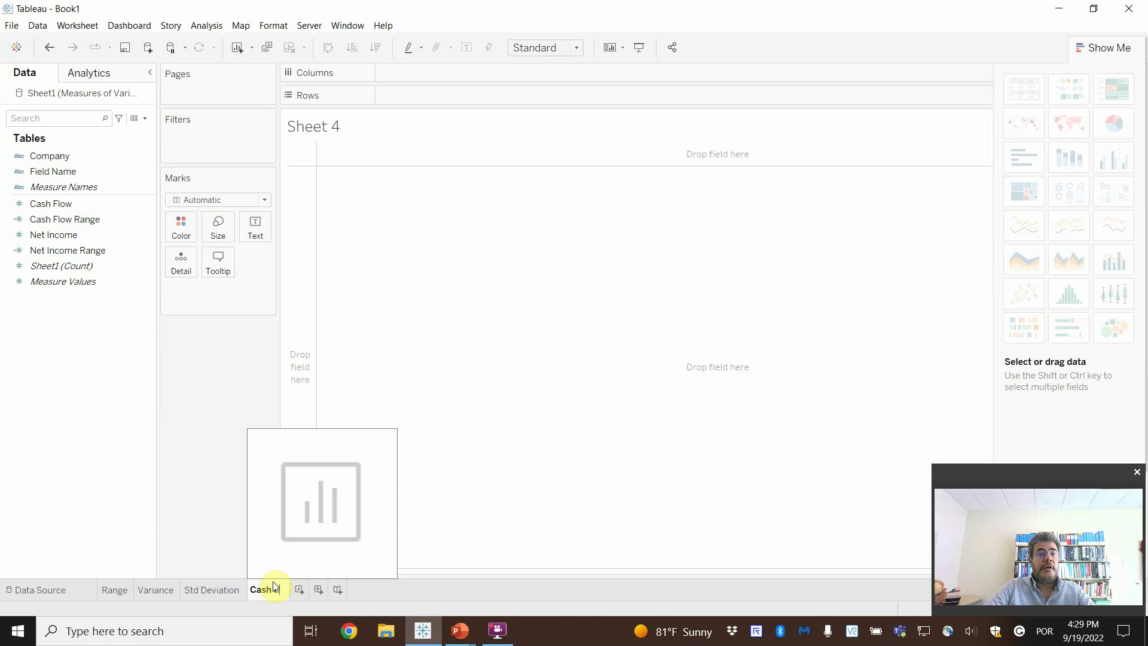
type(" Flow")
key("Return")
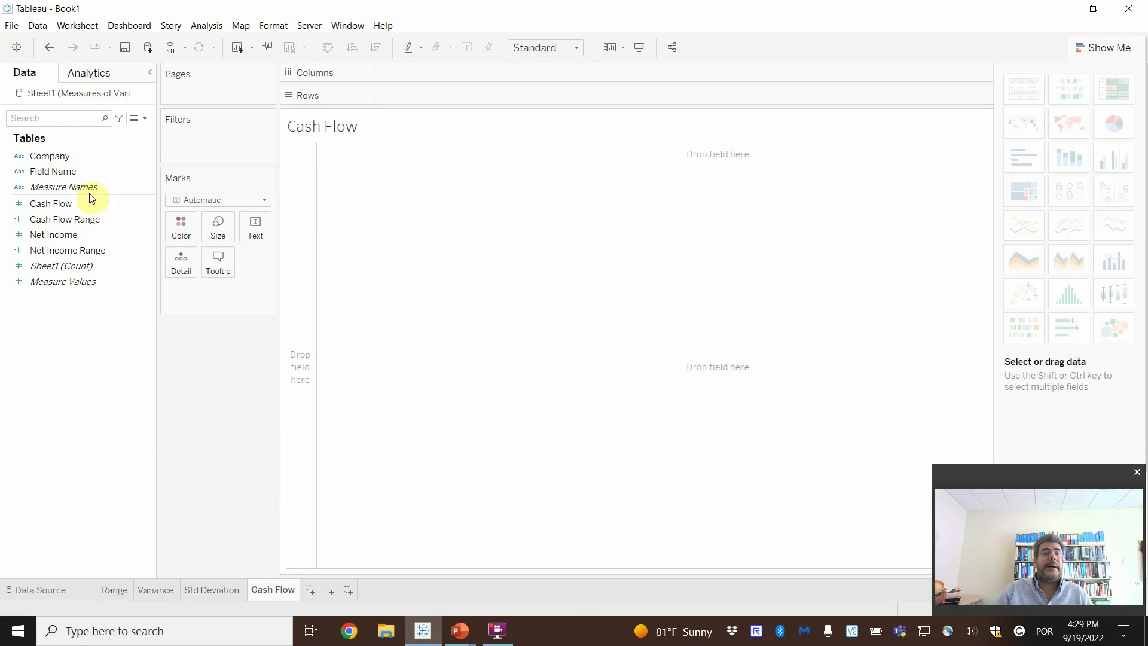
- Place Company in the columns and Cash Flow twice in the rows of the Cash Flow sheet
left_click_drag(67, 156, 424, 74)
left_click_drag(419, 73, 234, 128)
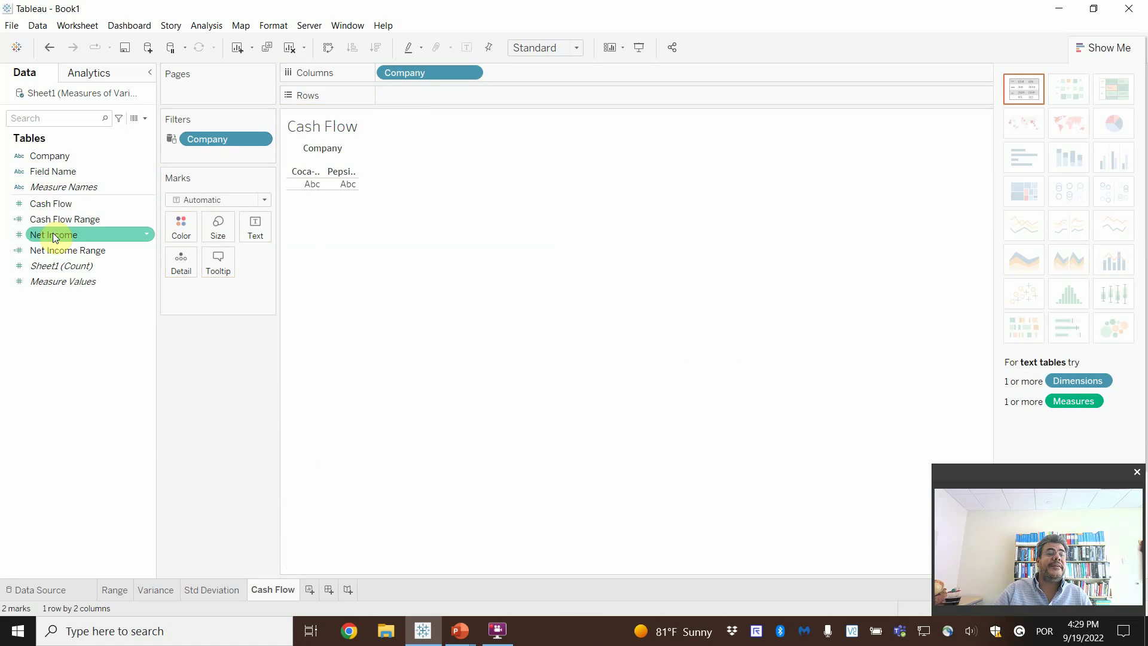
left_click_drag(54, 204, 421, 99)
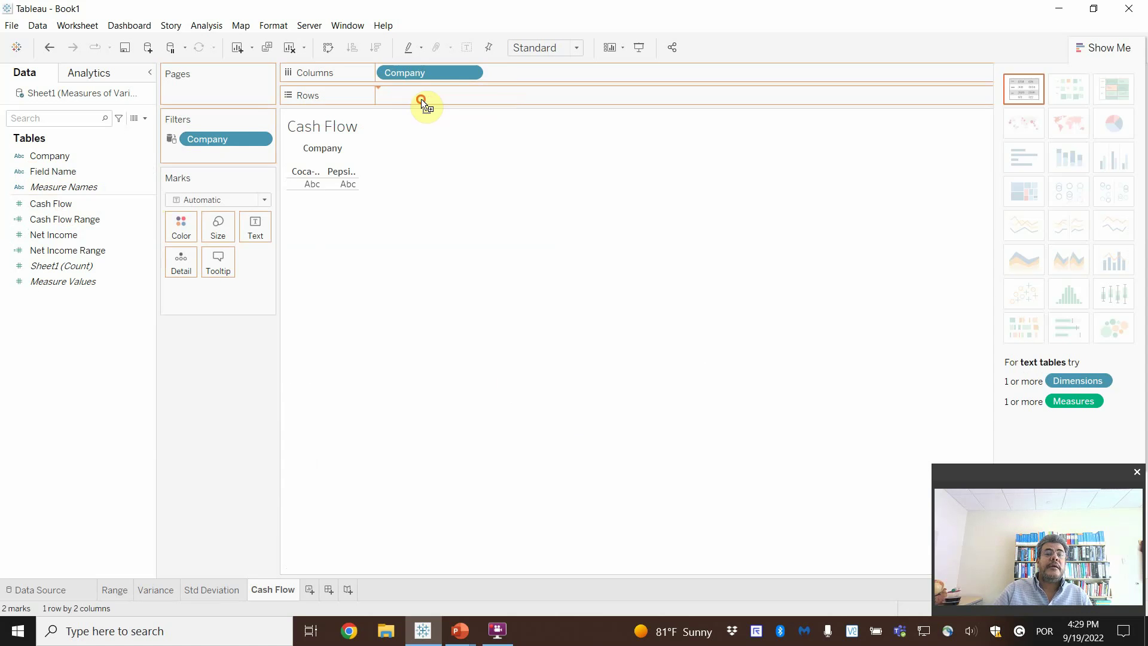
left_click_drag(62, 203, 182, 200)
left_click_drag(547, 88, 544, 93)
- Aggregate the first Cash Flow measure in the rows as average and the second as standard deviation
left_click(472, 97)
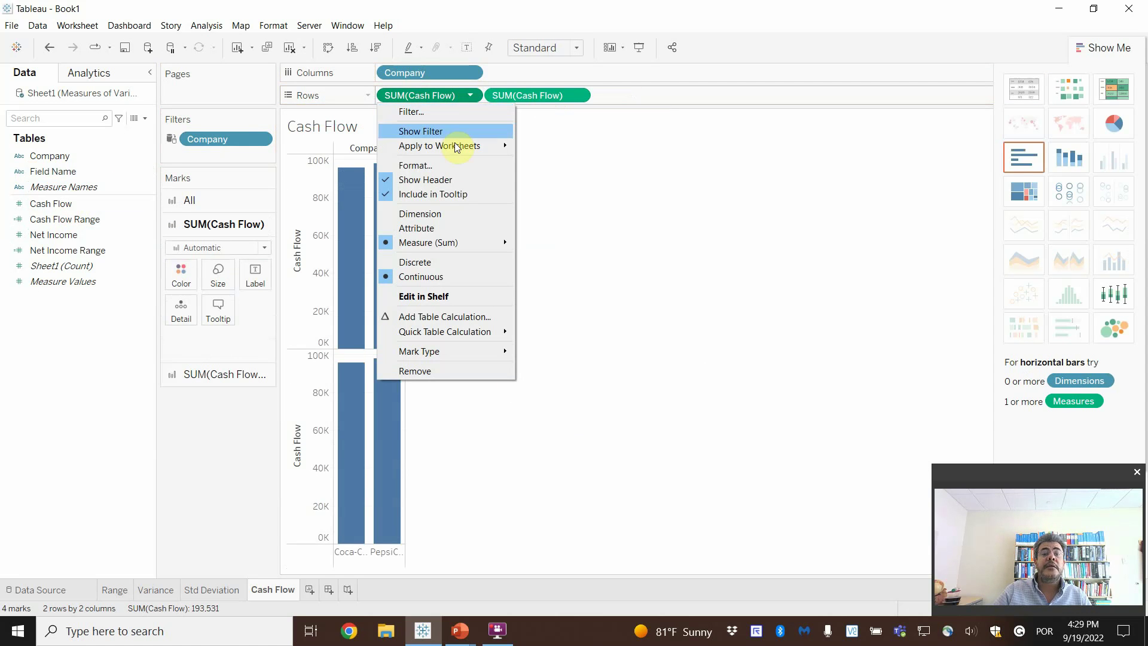
mouse_move(450, 241)
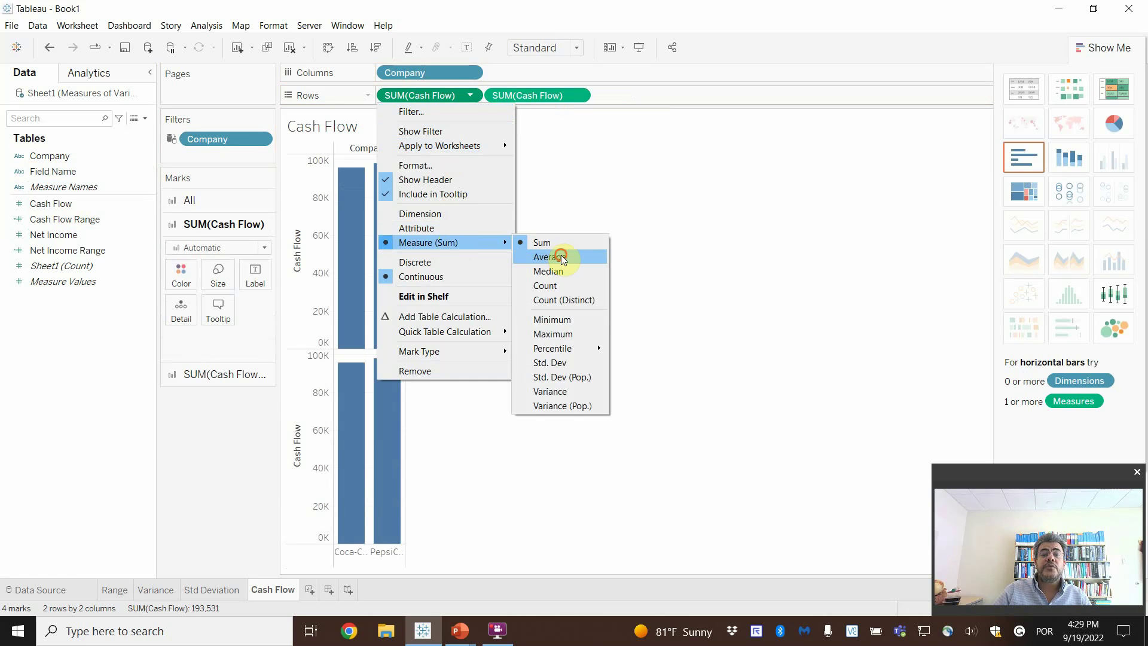
left_click(559, 257)
left_click(578, 97)
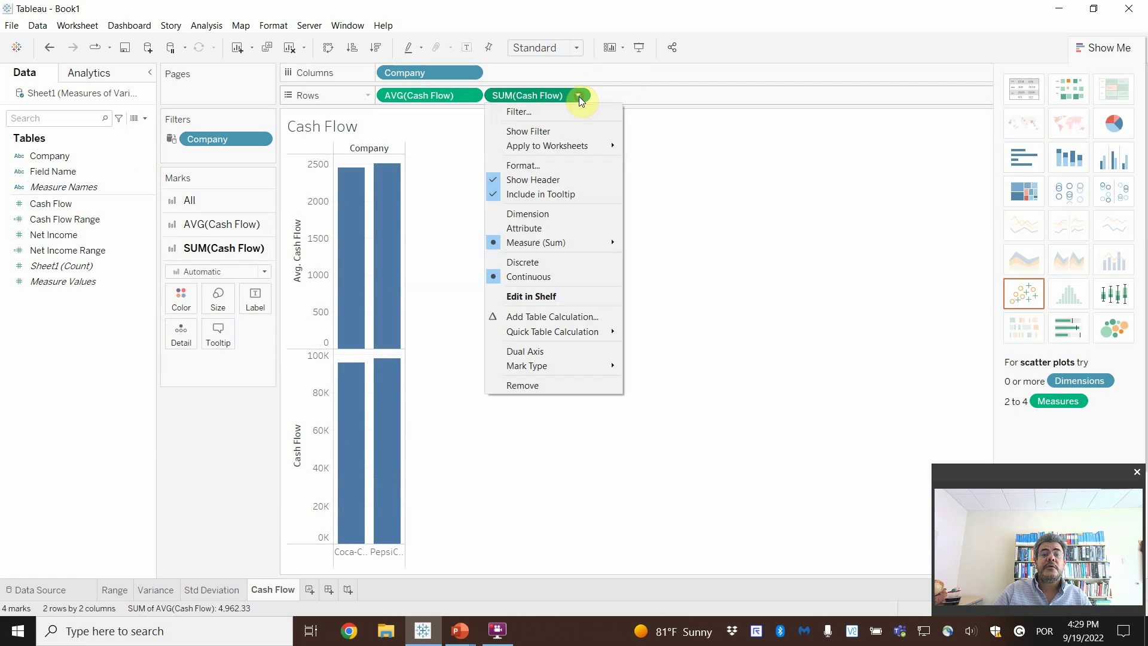
mouse_move(577, 244)
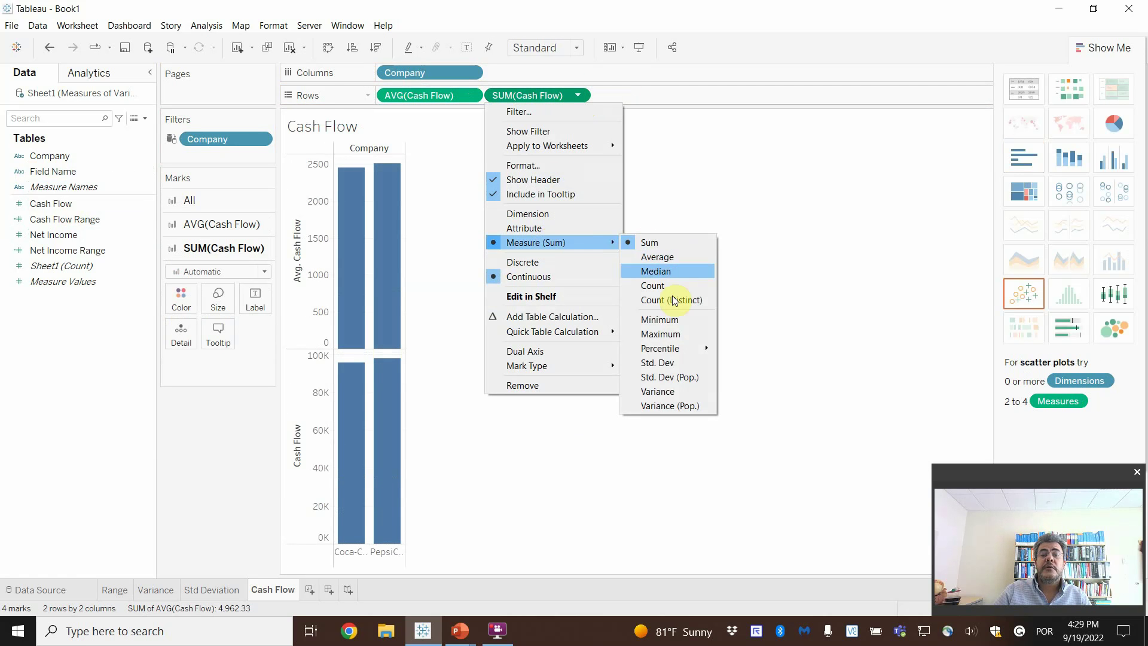
left_click(670, 362)
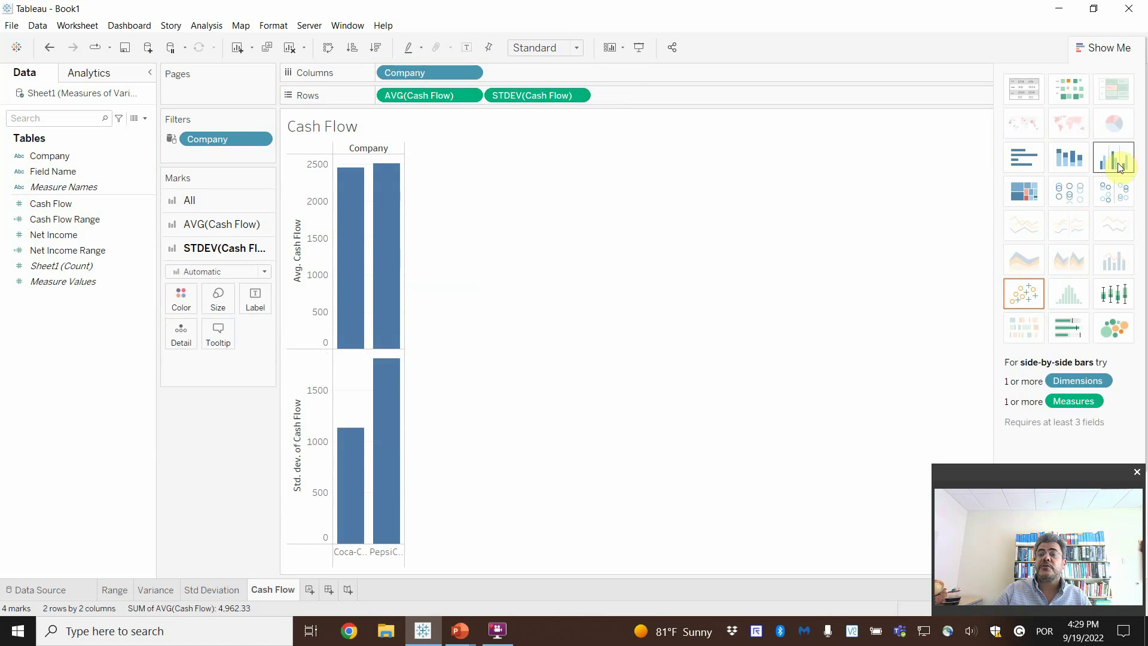
- Convert the Cash Flow sheet to side-by-side bars and widen the chart so the company names fit
left_click(1115, 166)
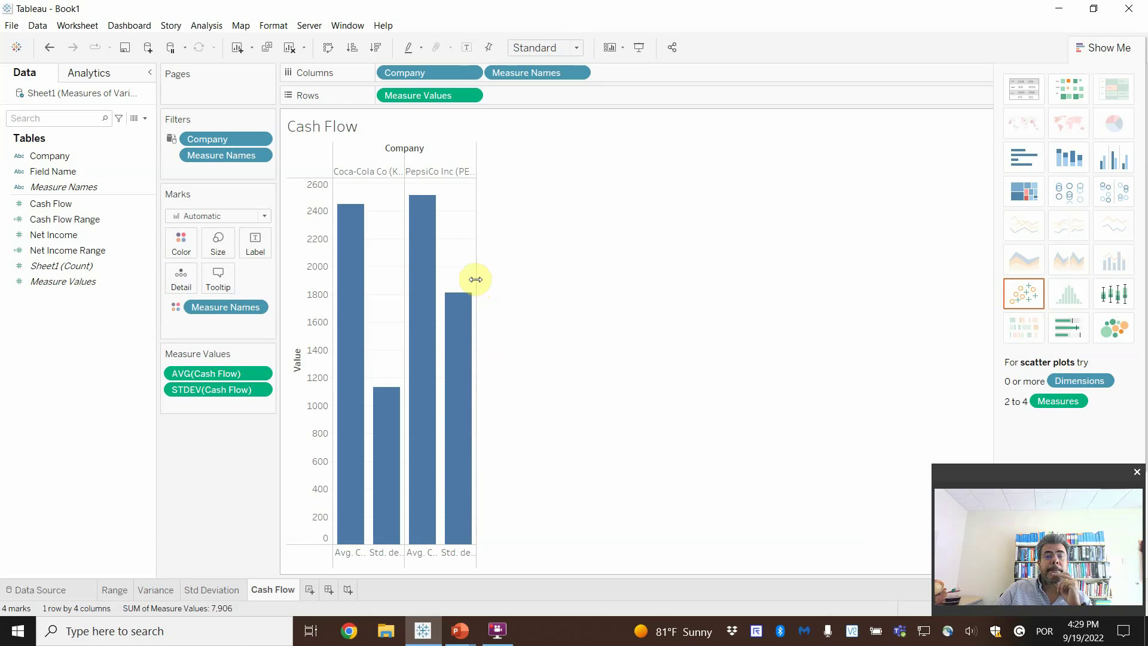
left_click_drag(476, 279, 567, 279)
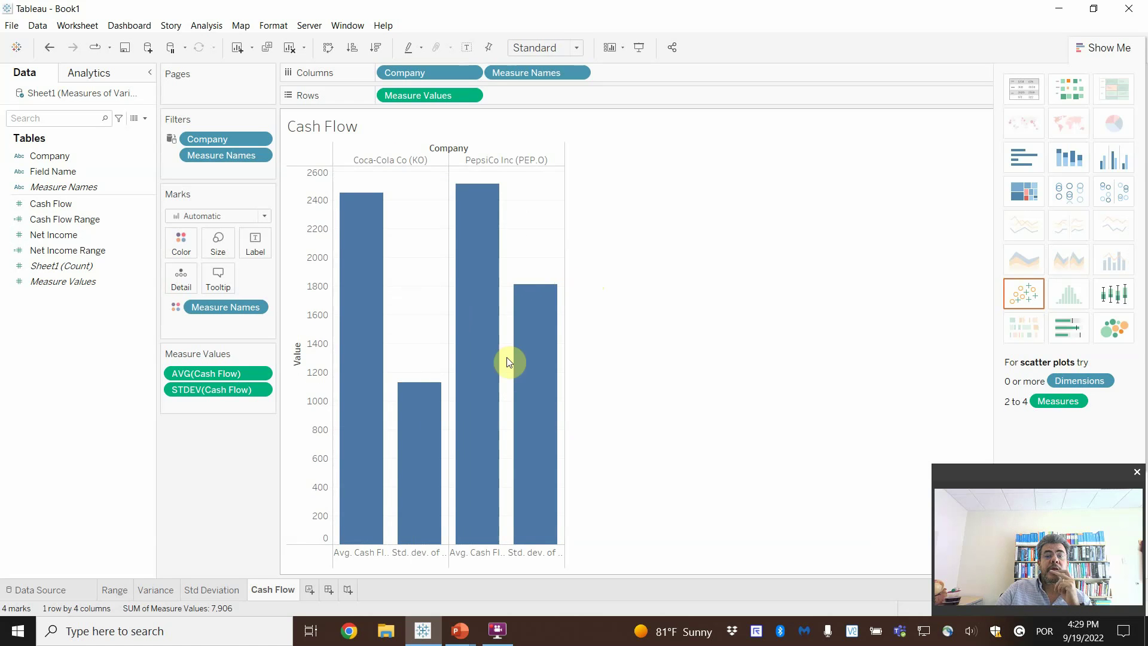
- Examine the average and standard deviation bars of Cash Flow for each company, with the chart type suggestions hidden
mouse_move(346, 487)
mouse_move(414, 493)
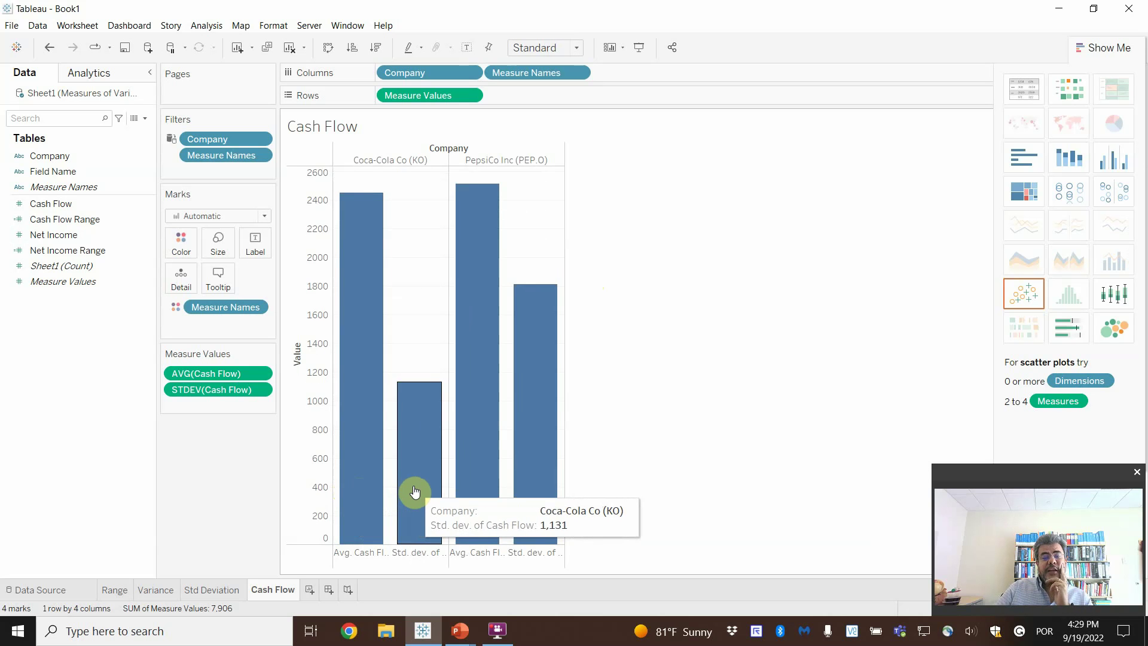
mouse_move(469, 464)
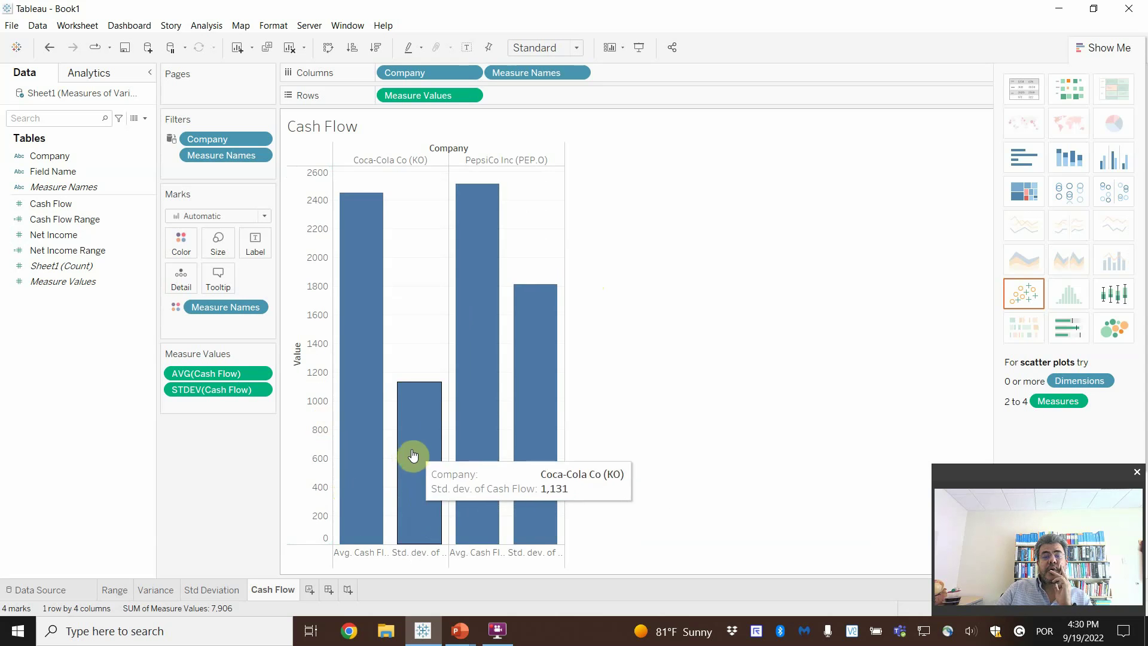
mouse_move(520, 446)
left_click(1113, 47)
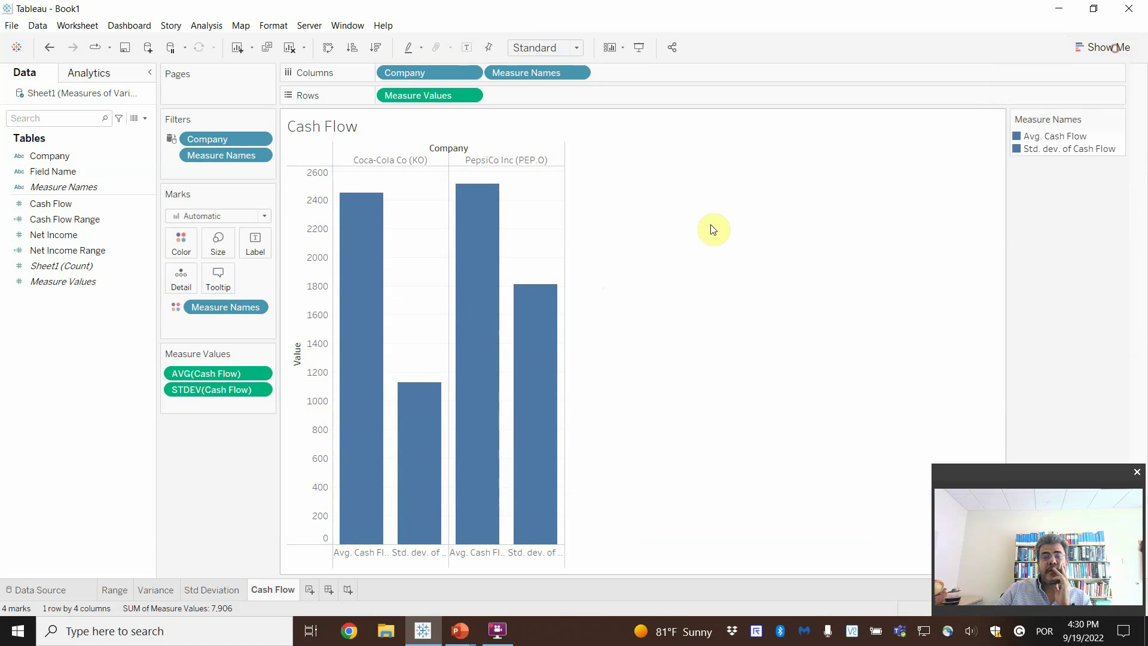
mouse_move(367, 440)
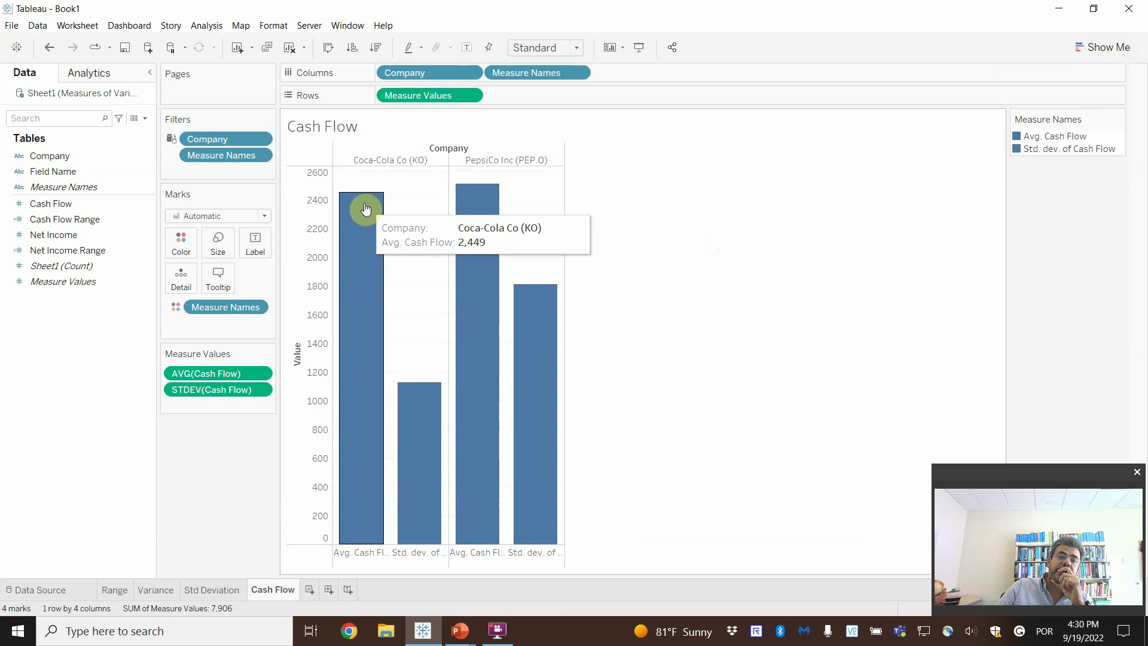
mouse_move(425, 430)
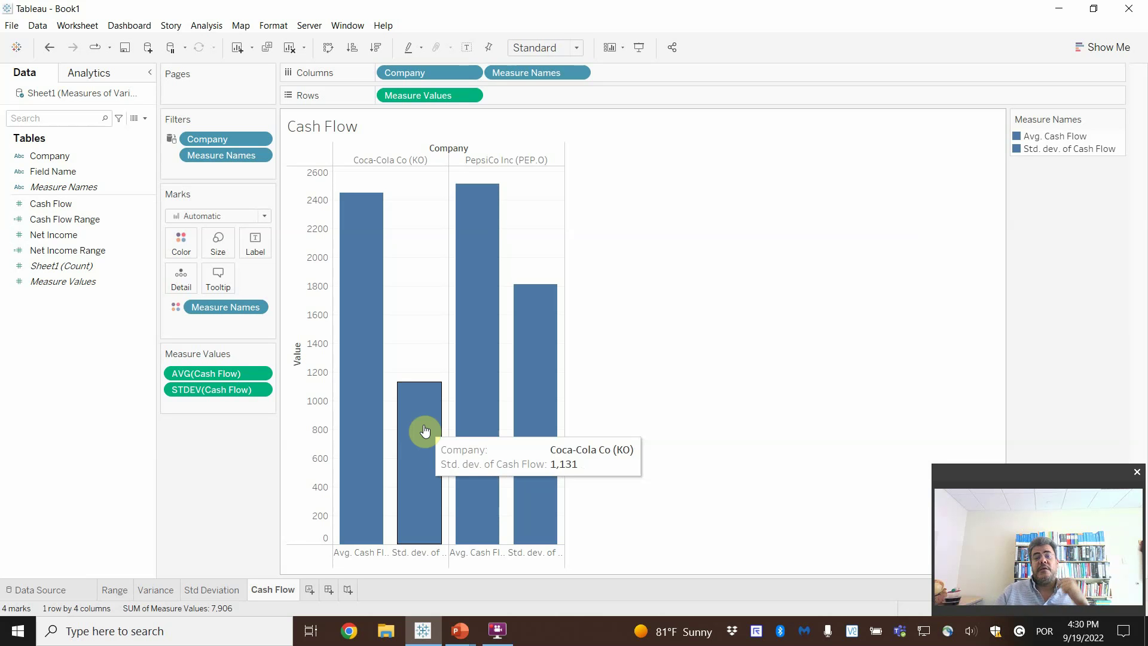
mouse_move(354, 396)
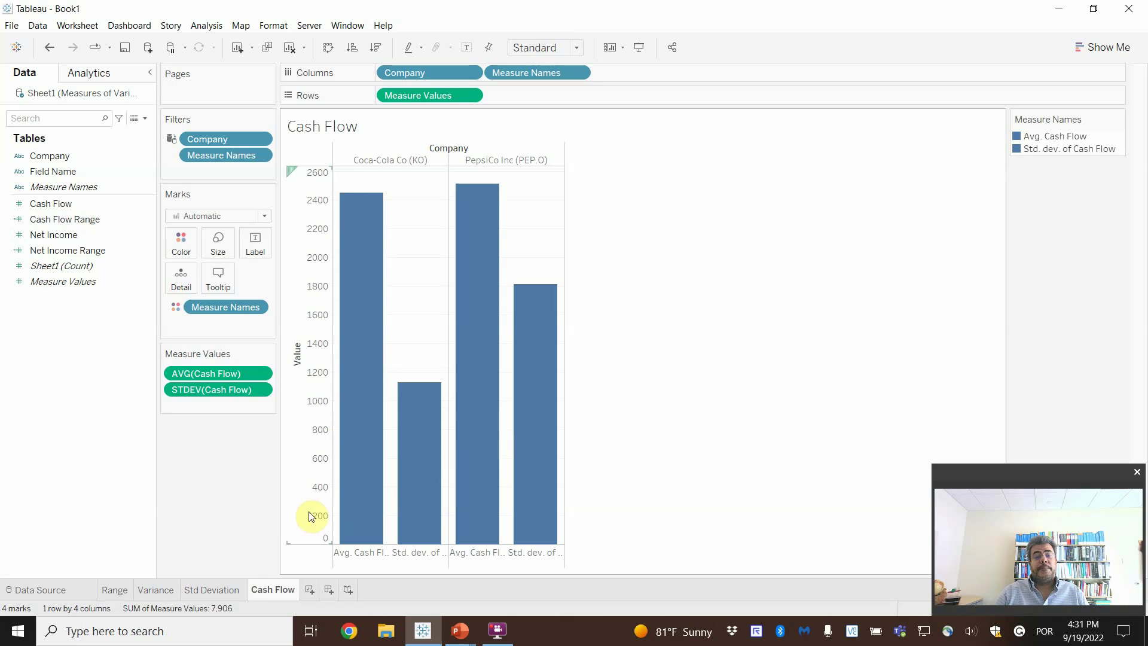
- Create a new worksheet with Company in the columns and Net Income twice in the rows
left_click(309, 589)
left_click_drag(39, 156, 412, 71)
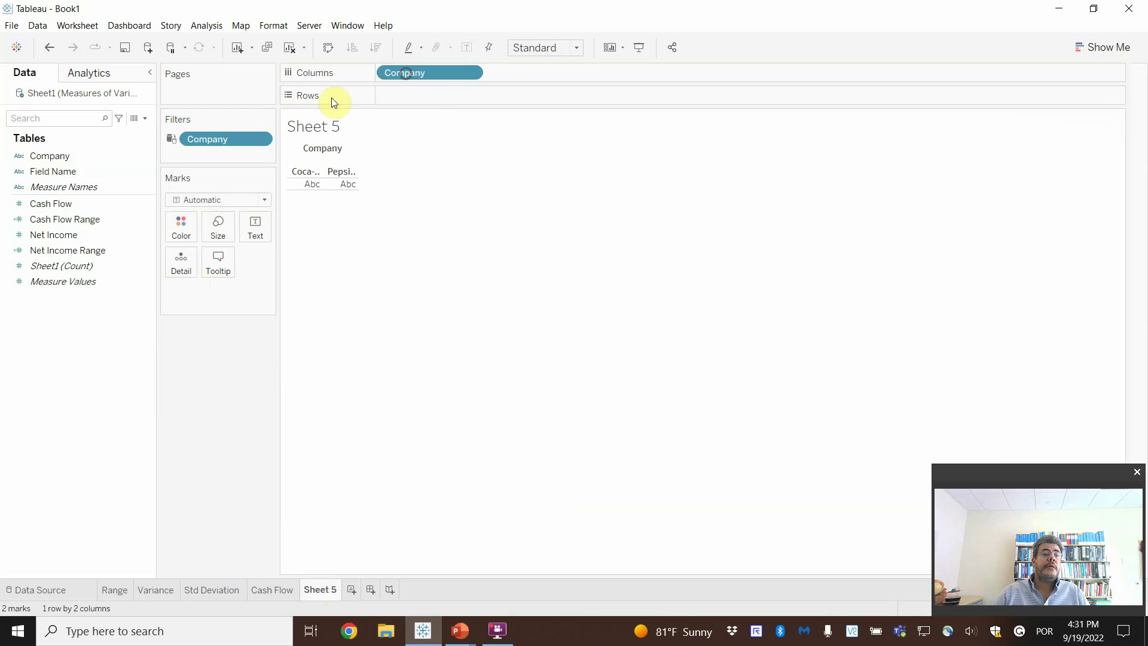
left_click_drag(55, 235, 425, 95)
left_click(58, 235)
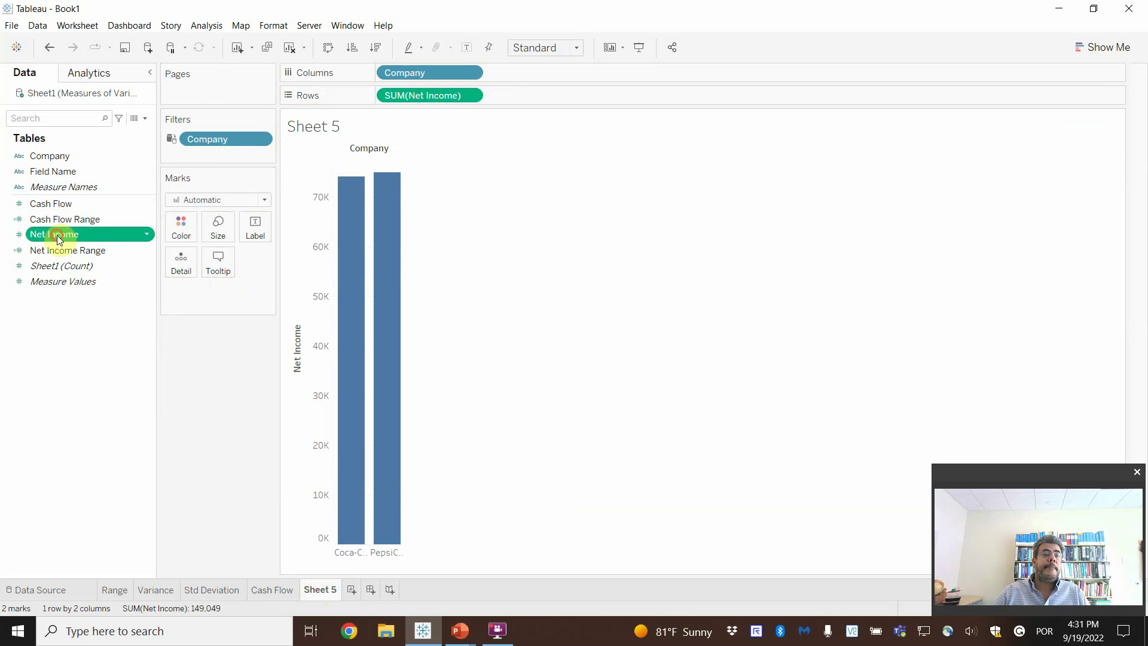
left_click_drag(57, 235, 526, 96)
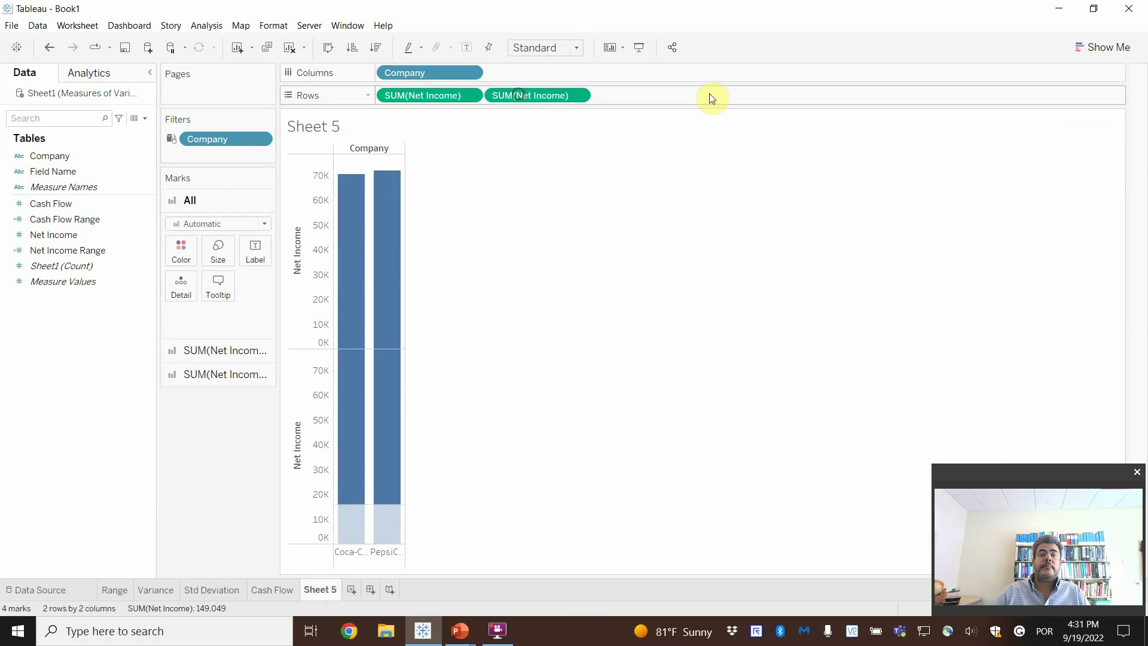
- Aggregate the first Net Income measure in the rows as average and the second as standard deviation
left_click(1099, 47)
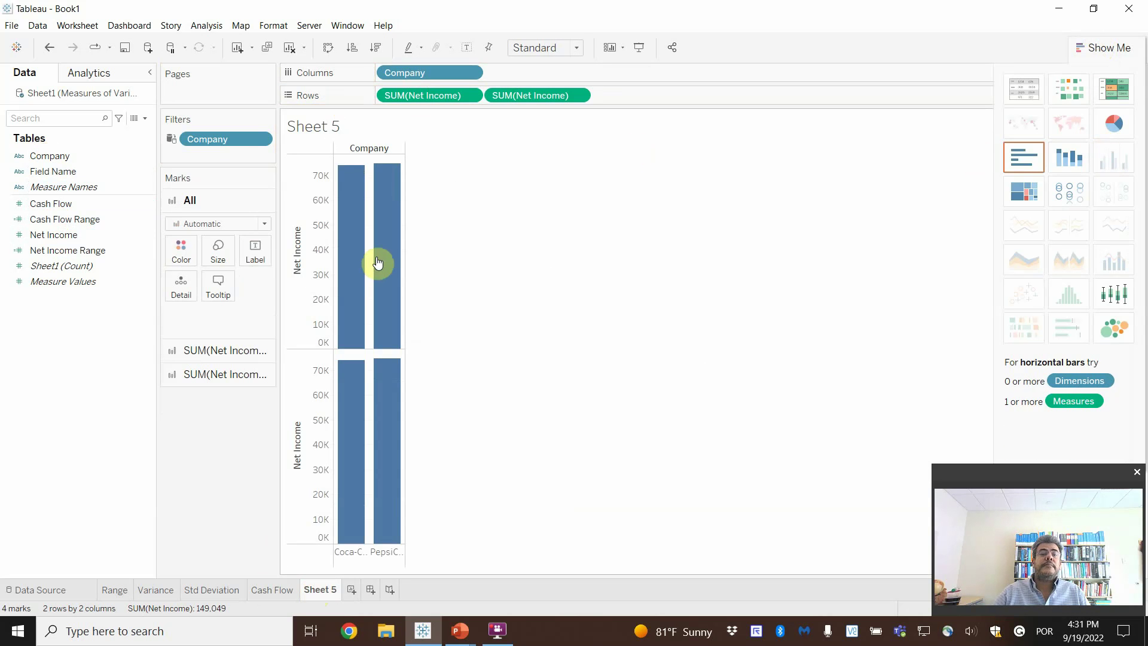
left_click(471, 96)
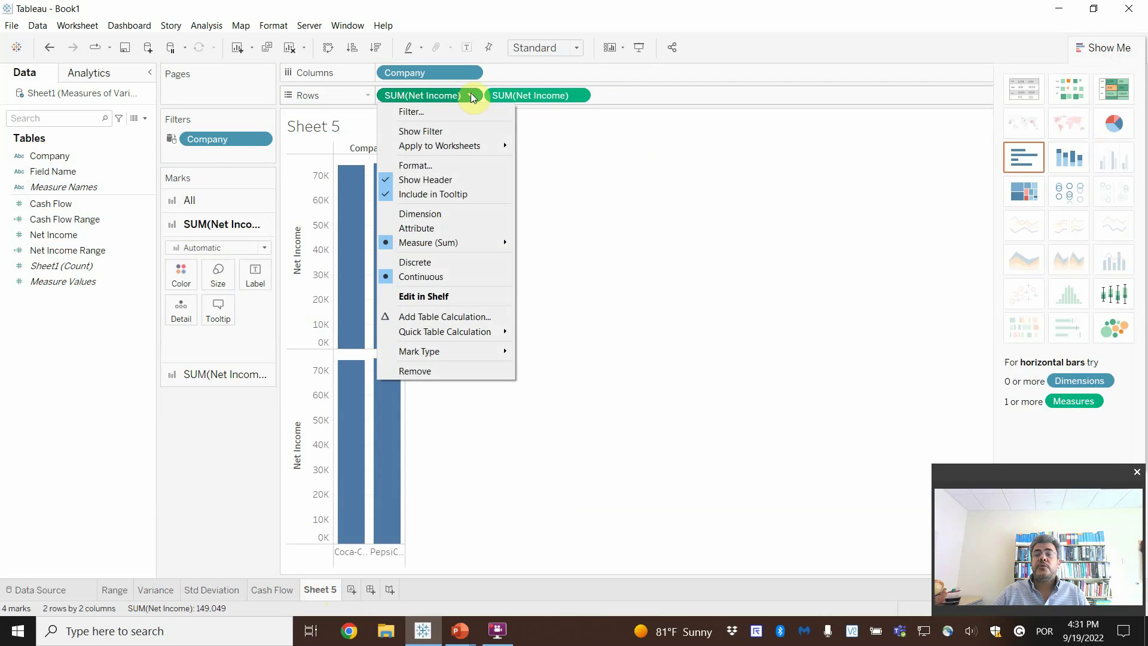
mouse_move(430, 242)
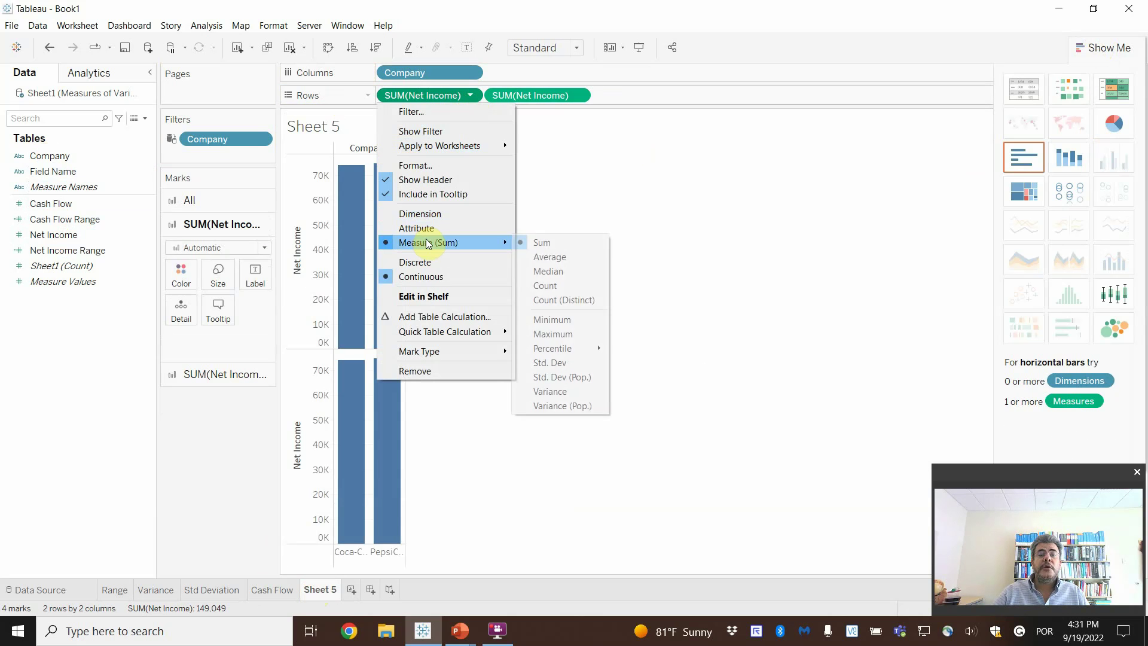
left_click(559, 262)
left_click(578, 95)
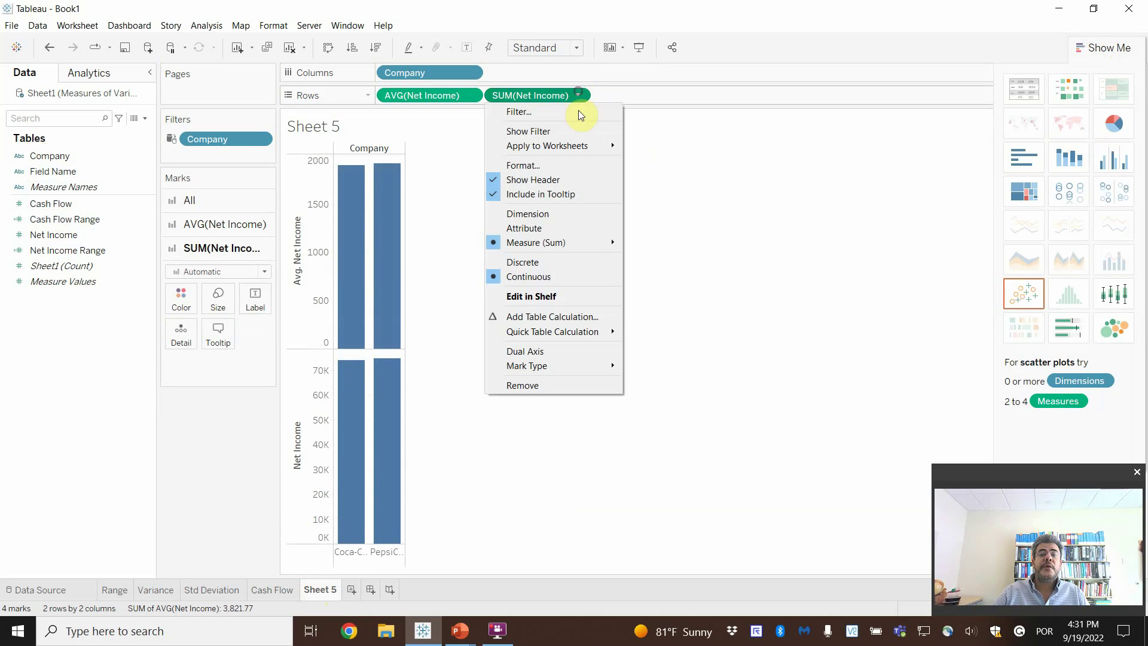
mouse_move(547, 242)
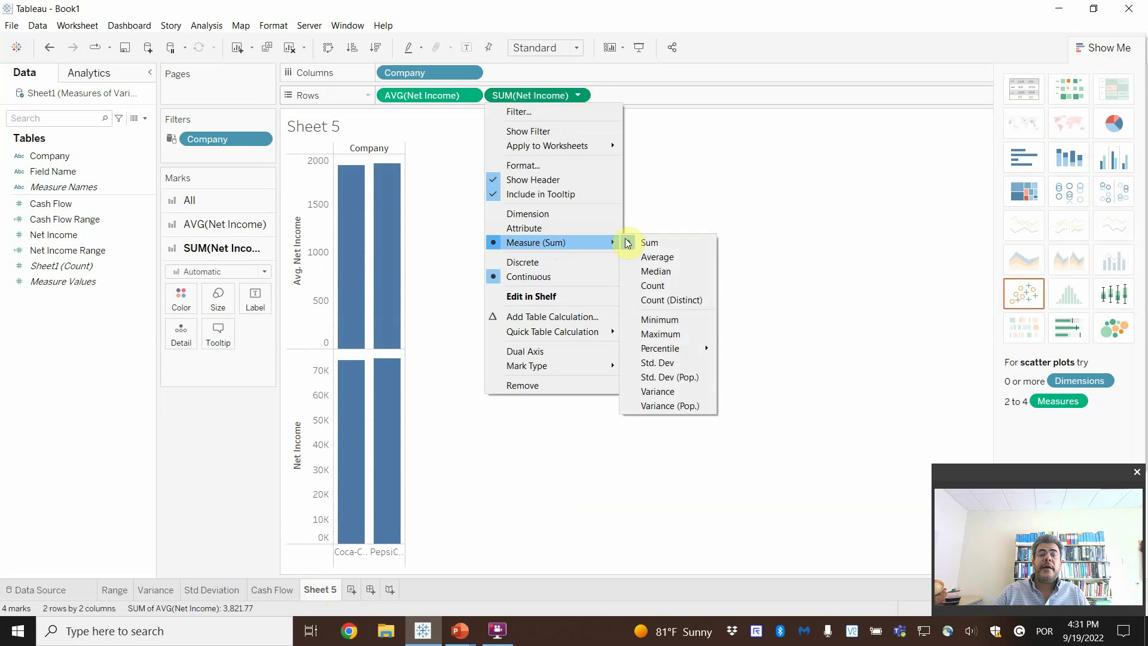
left_click(665, 361)
- Convert the Net Income chart to side-by-side bars and widen it so the company names fit
left_click(1113, 158)
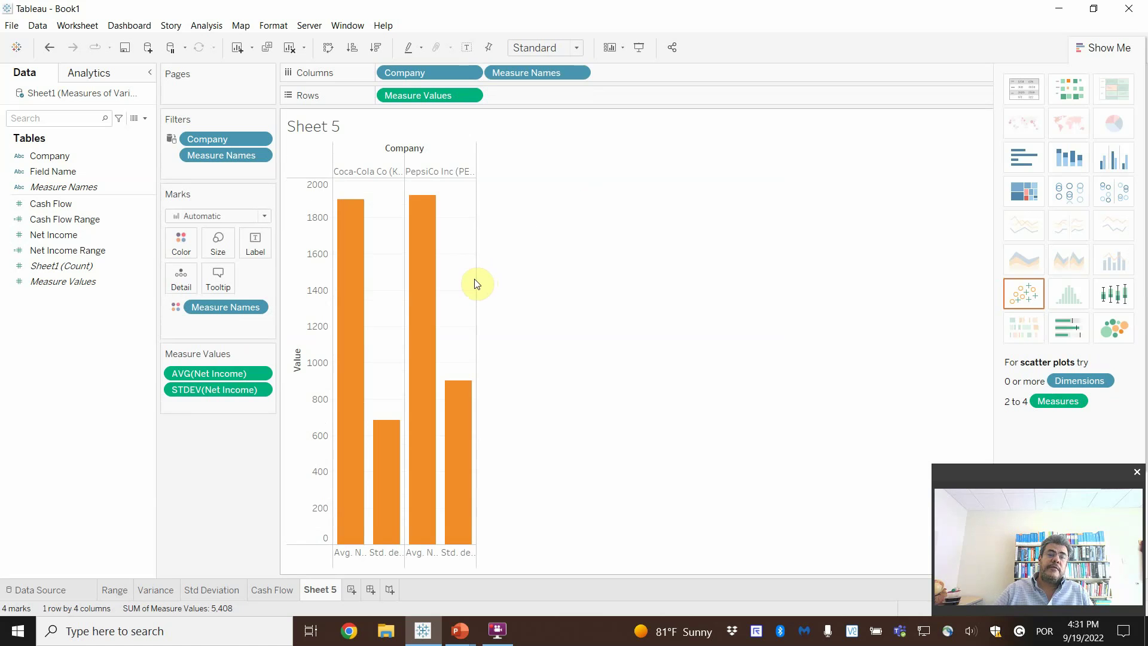
left_click_drag(475, 279, 573, 287)
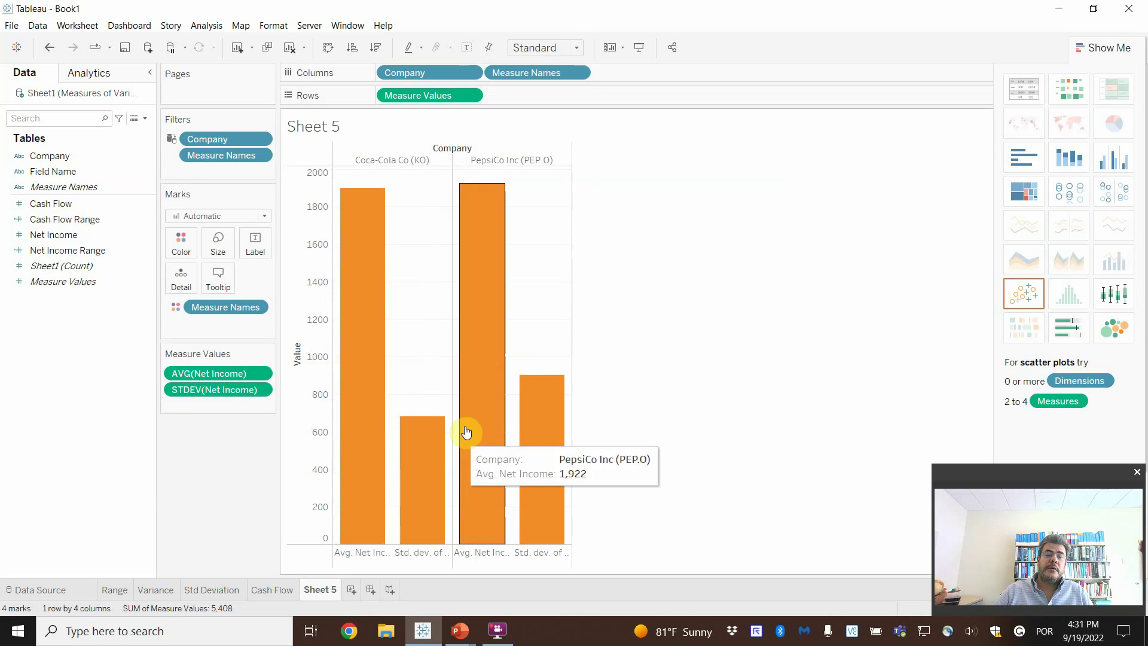
- Rename the current worksheet as Net Income
double_click(319, 589)
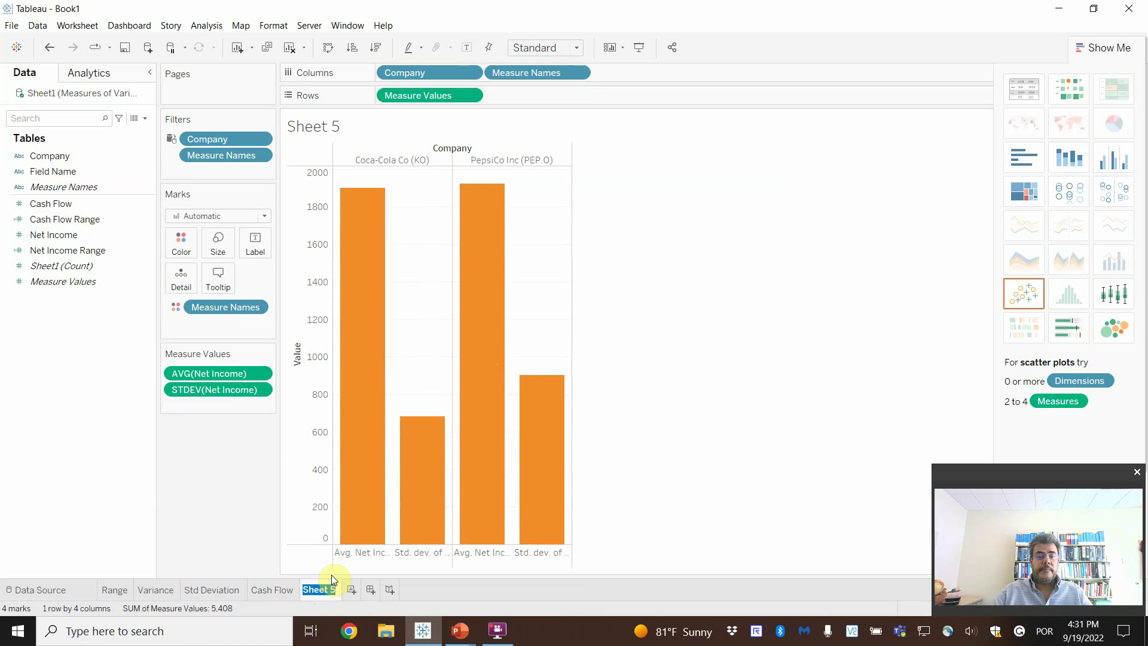
type("Net Income")
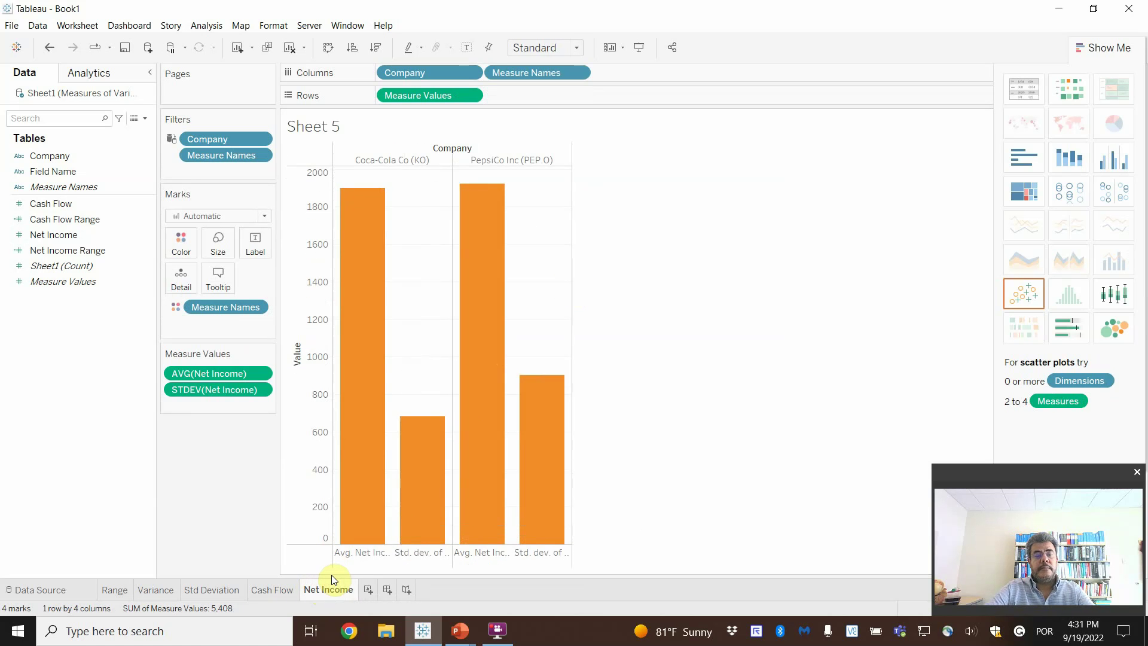
key("Return")
left_click(371, 550)
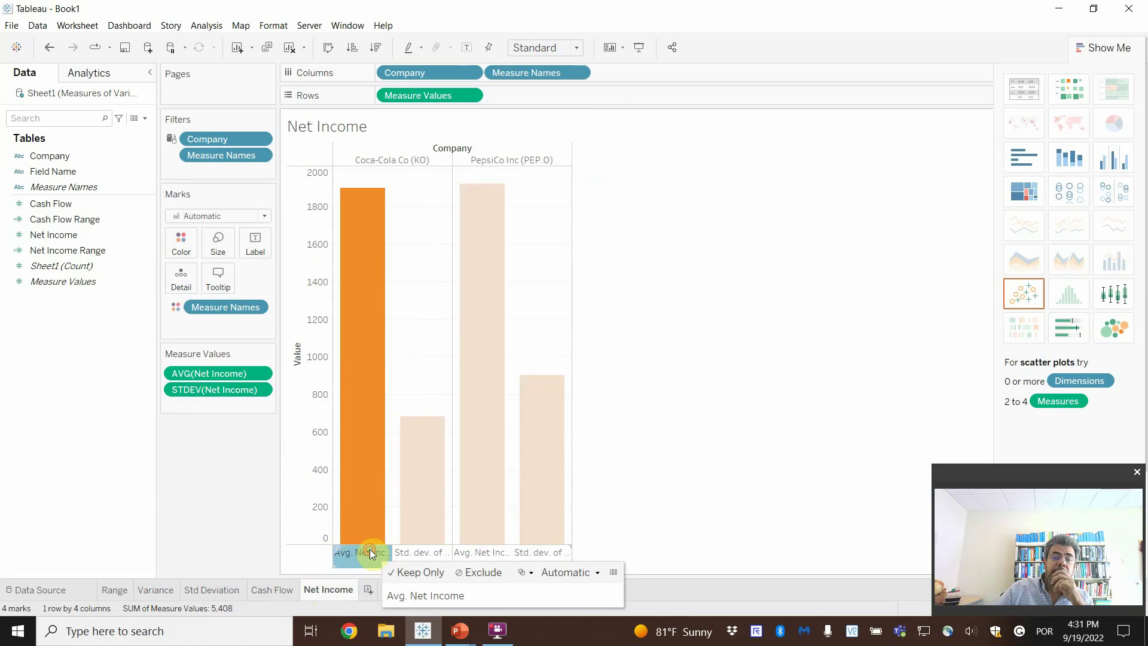
left_click(405, 568)
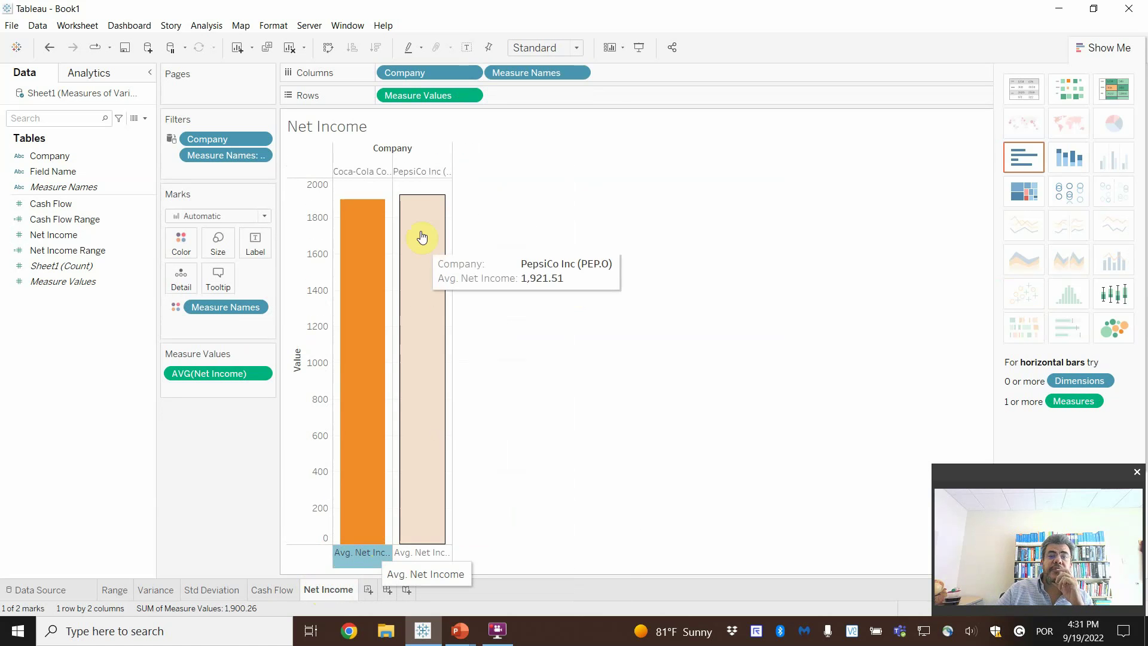
left_click(402, 181)
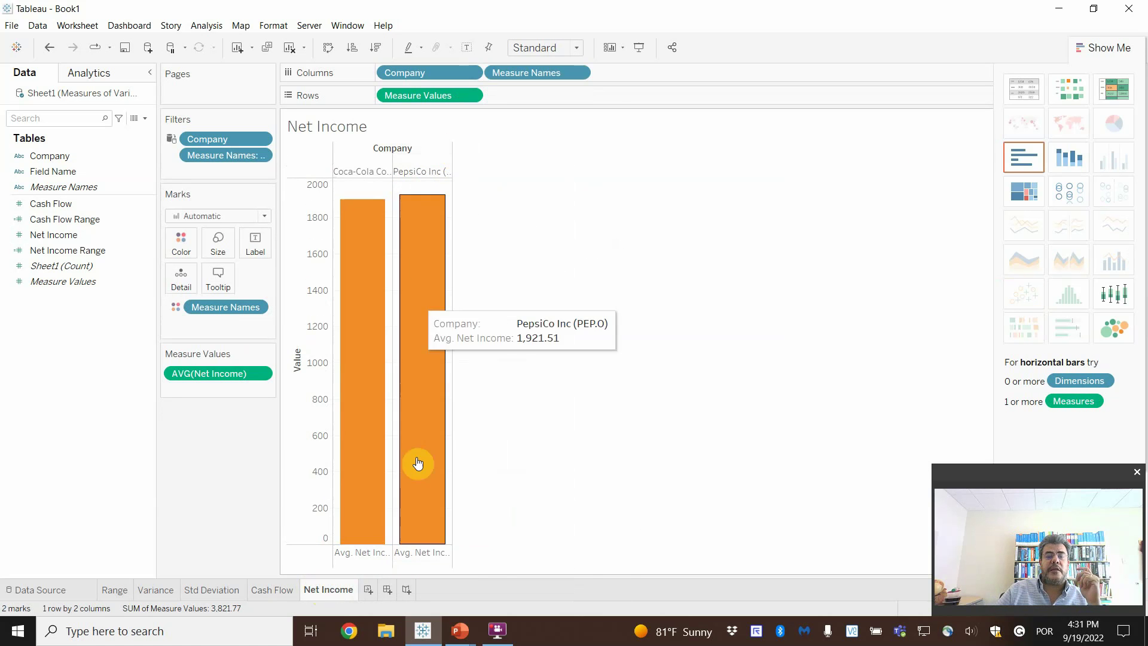
left_click(373, 556)
key("Escape")
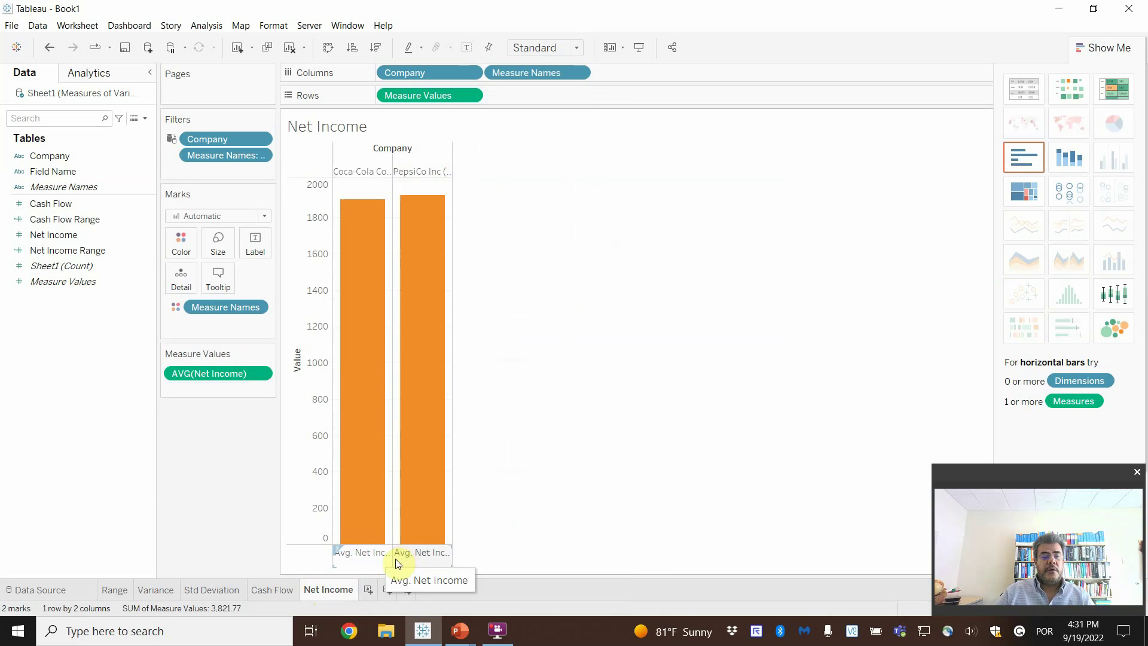
key("ctrl+z")
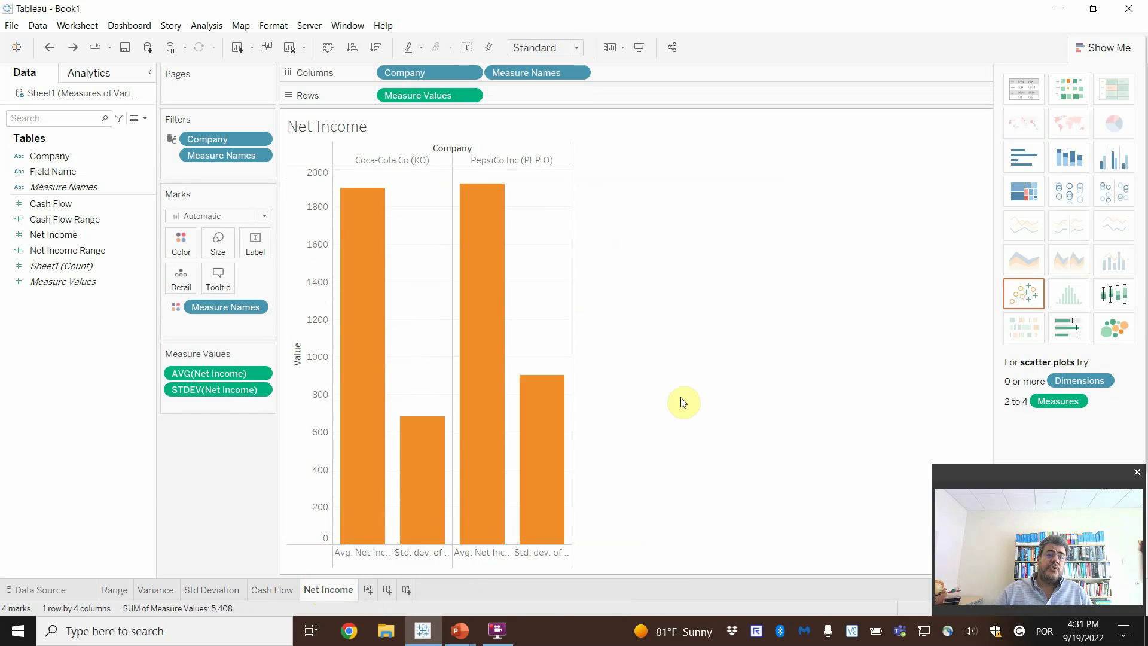
- Examine the average and standard deviation bars of Net Income for Coca-Cola and PepsiCo
mouse_move(405, 462)
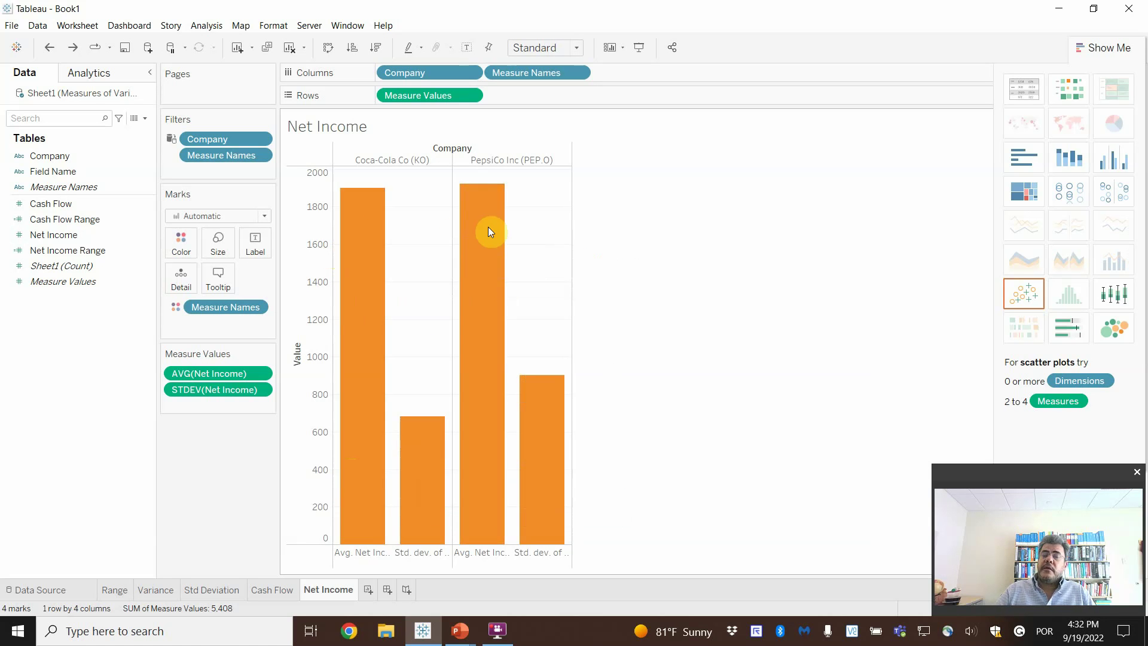
mouse_move(374, 233)
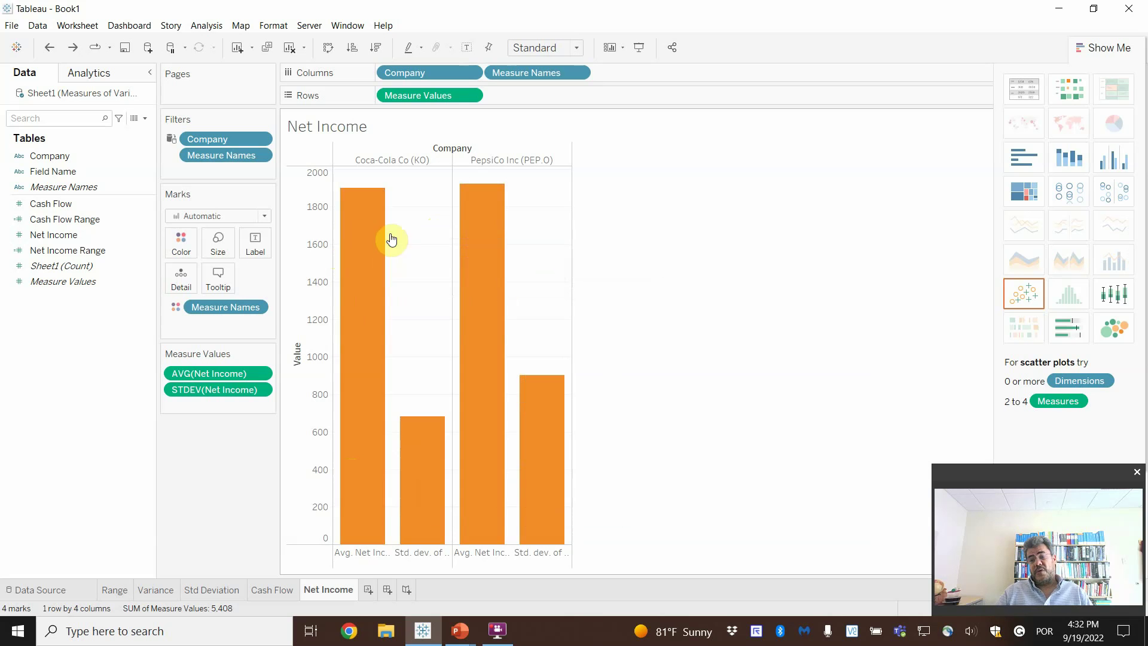
mouse_move(463, 423)
mouse_move(420, 437)
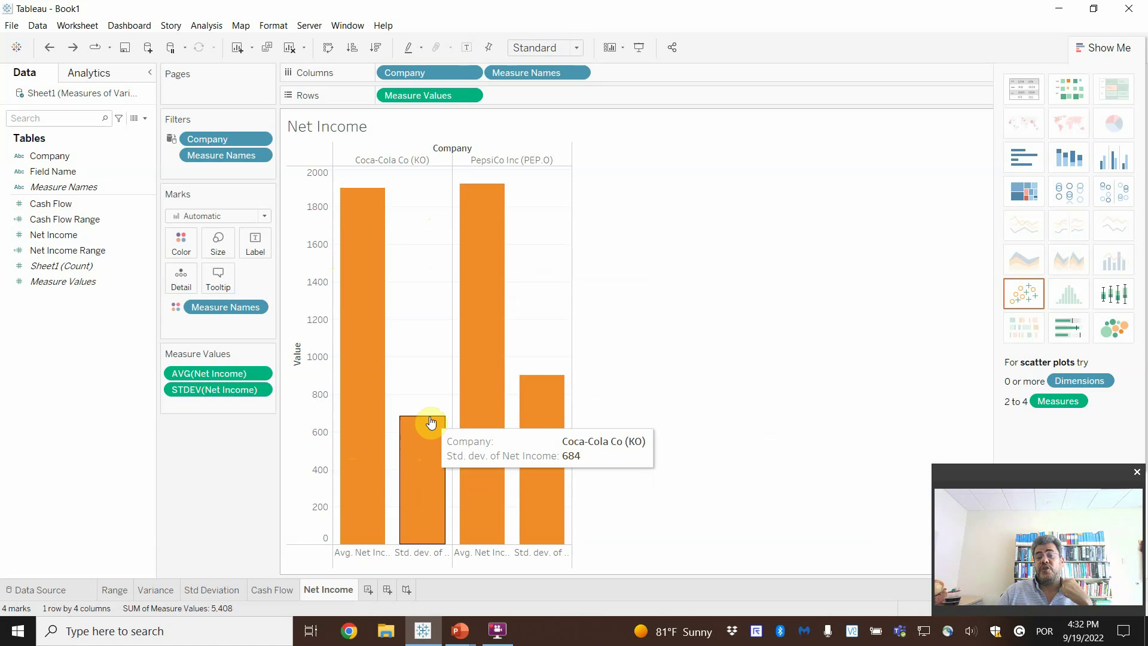
mouse_move(548, 418)
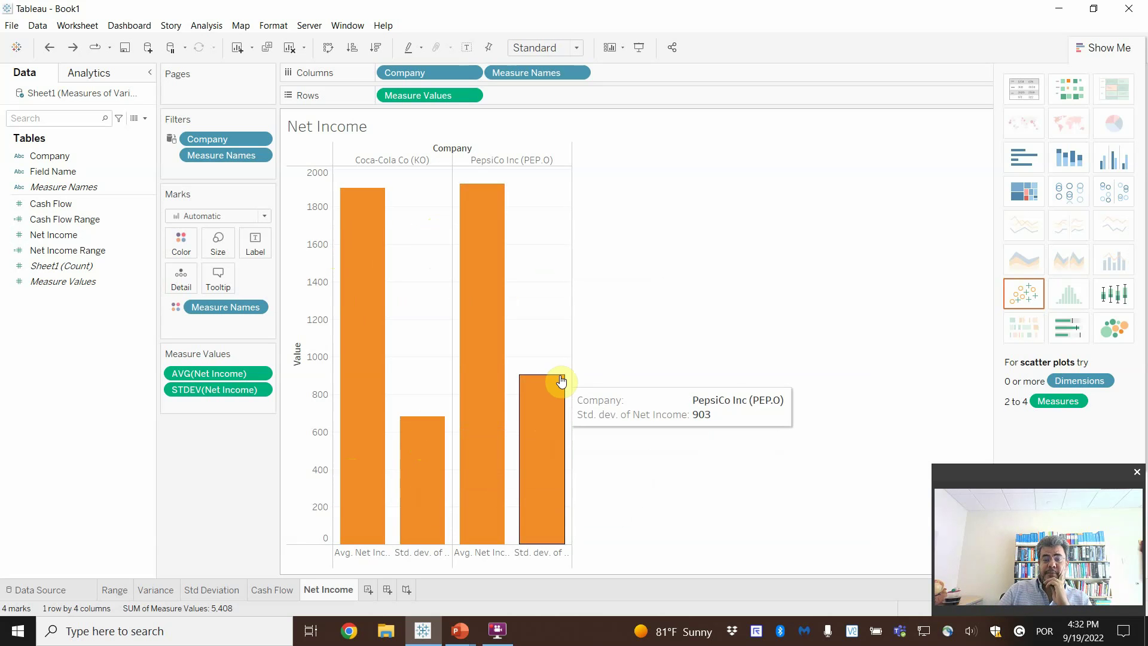
- Create a dashboard with the Range sheet on top and the Variance and Std Deviation sheets side by side below it
left_click(388, 590)
left_click_drag(43, 230, 275, 179)
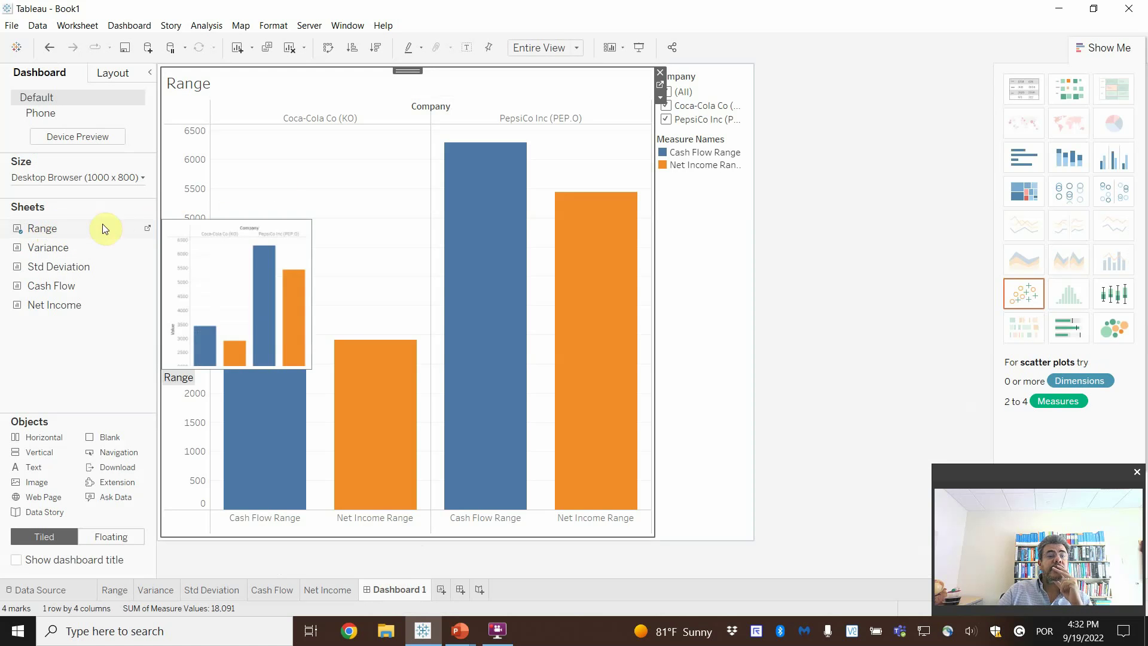
left_click_drag(44, 253, 425, 347)
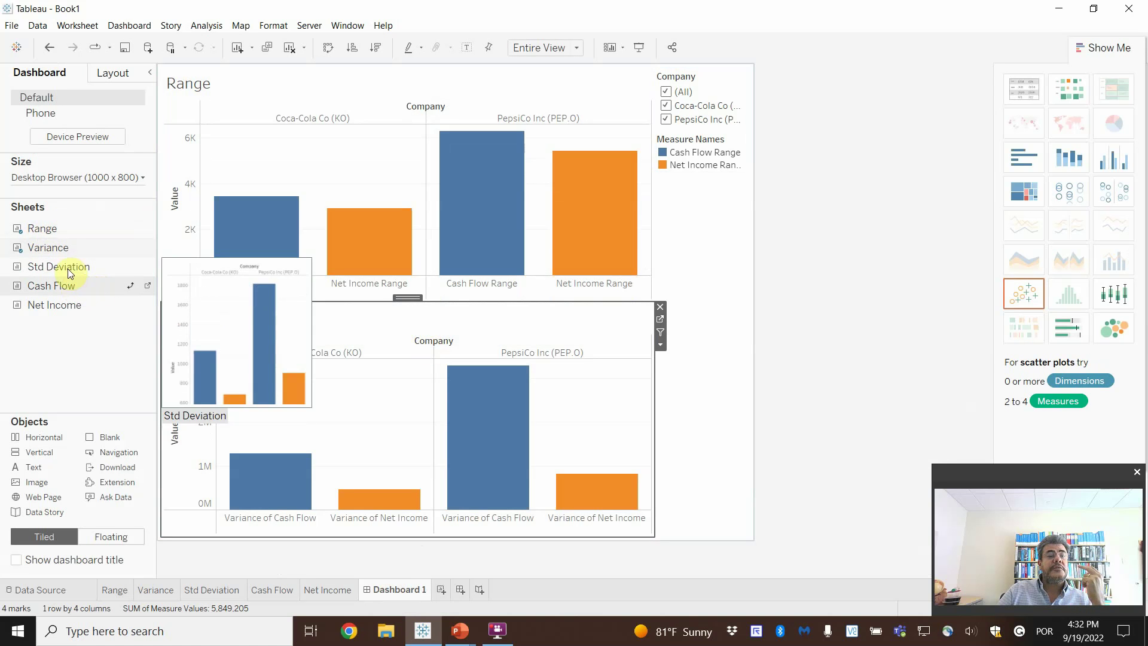
left_click_drag(67, 266, 627, 334)
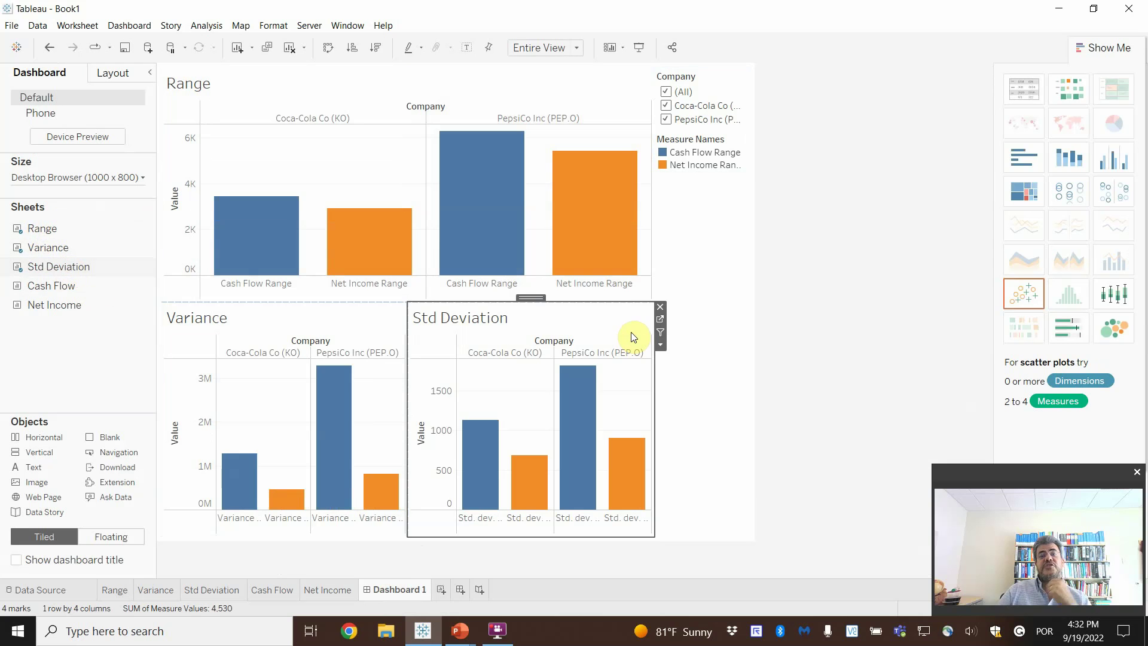
- Test the dashboard's Company filter by excluding and re-including Coca-Cola Co, and inspect the variance bars
left_click(668, 110)
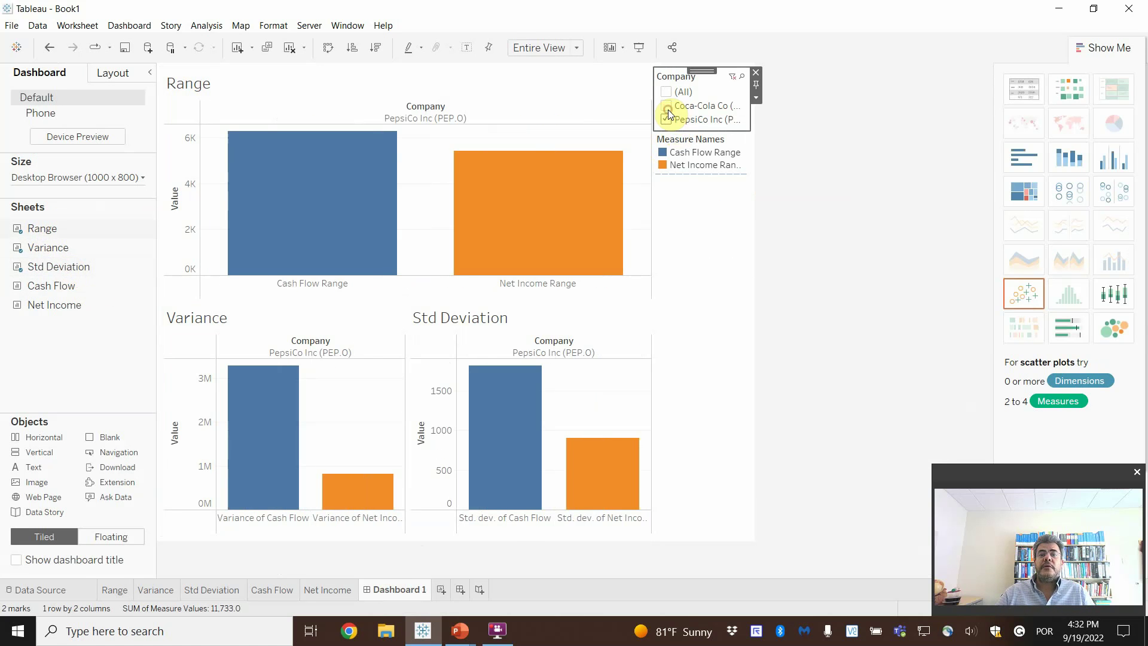
left_click(668, 109)
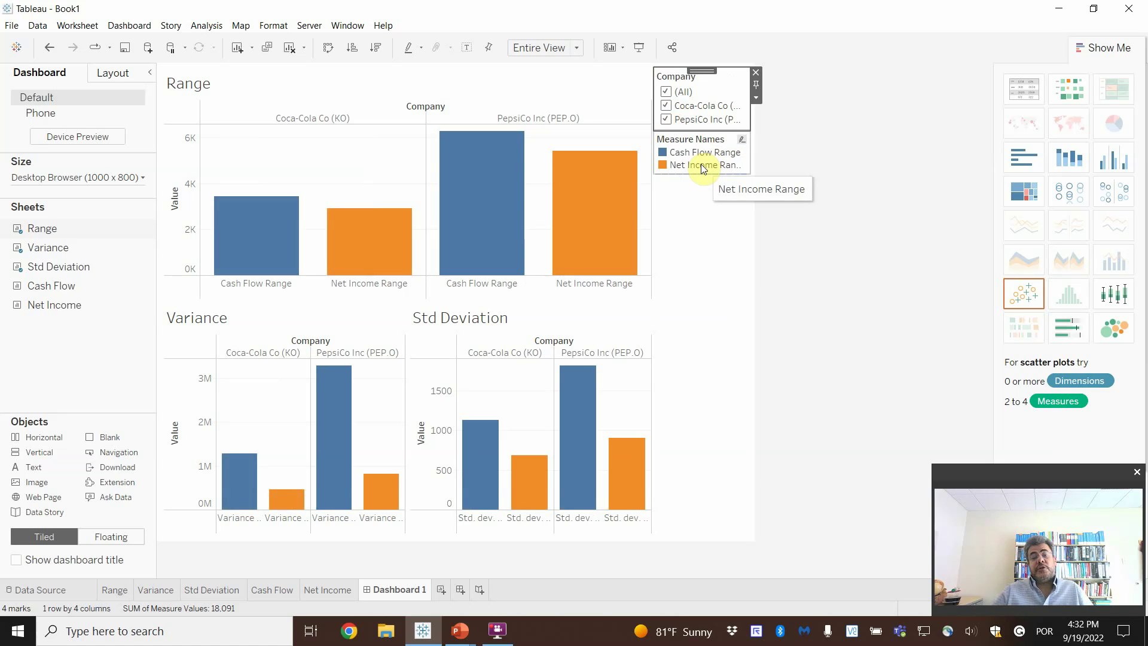
mouse_move(284, 502)
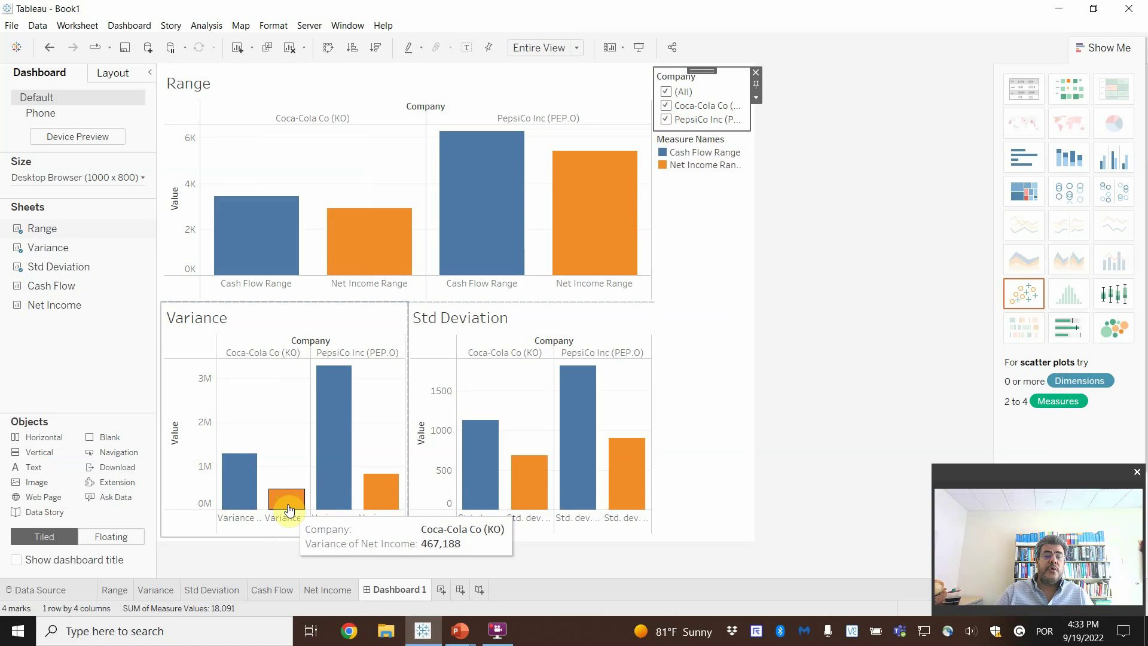
mouse_move(242, 503)
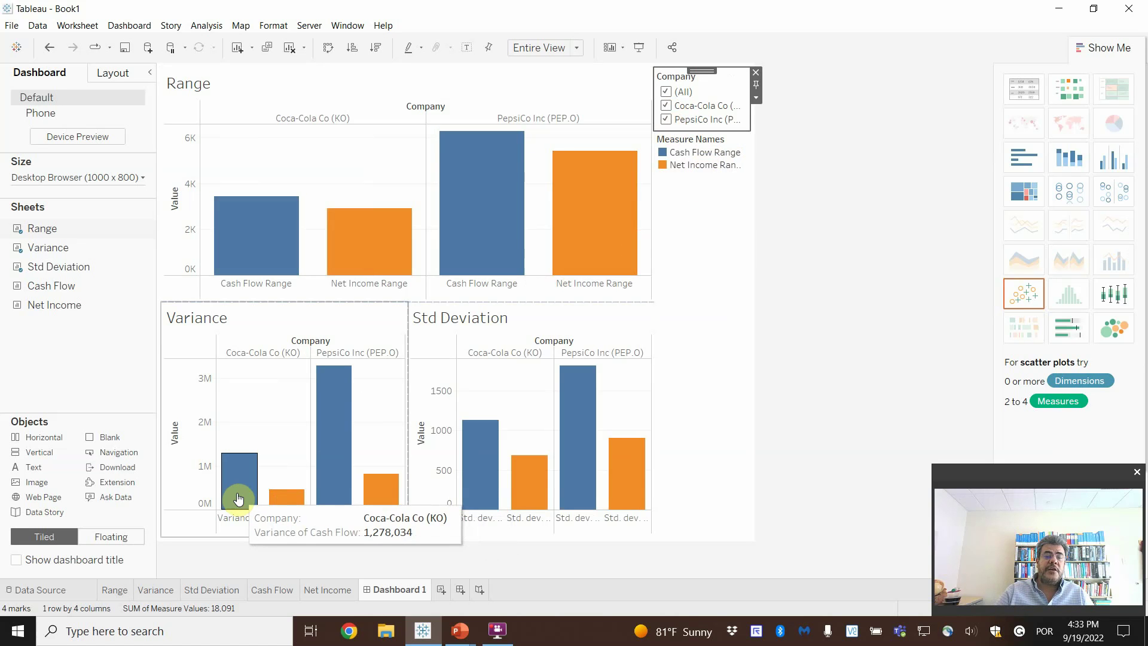
mouse_move(590, 490)
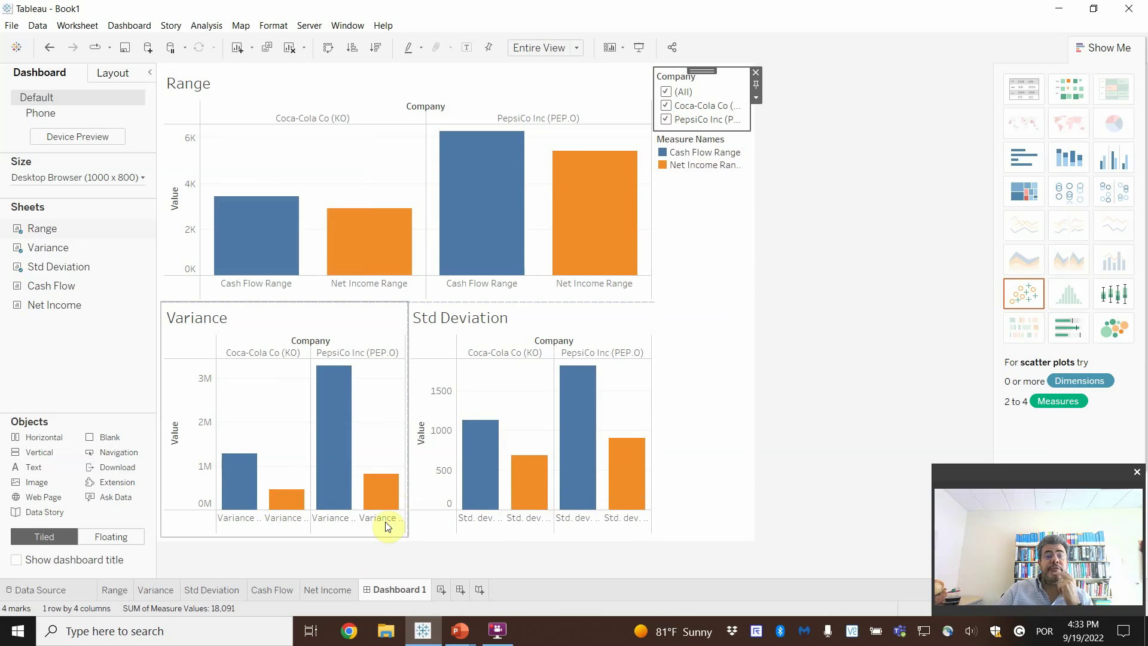
- Rename the dashboard as Variance & Std Deviation
double_click(392, 590)
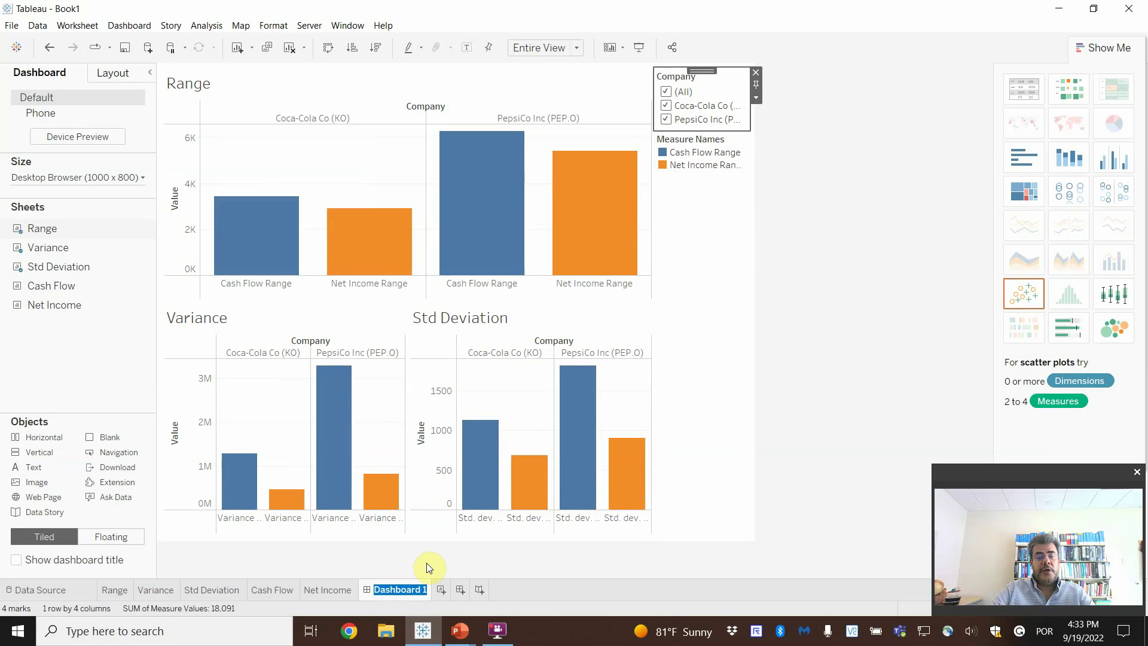
type("VA")
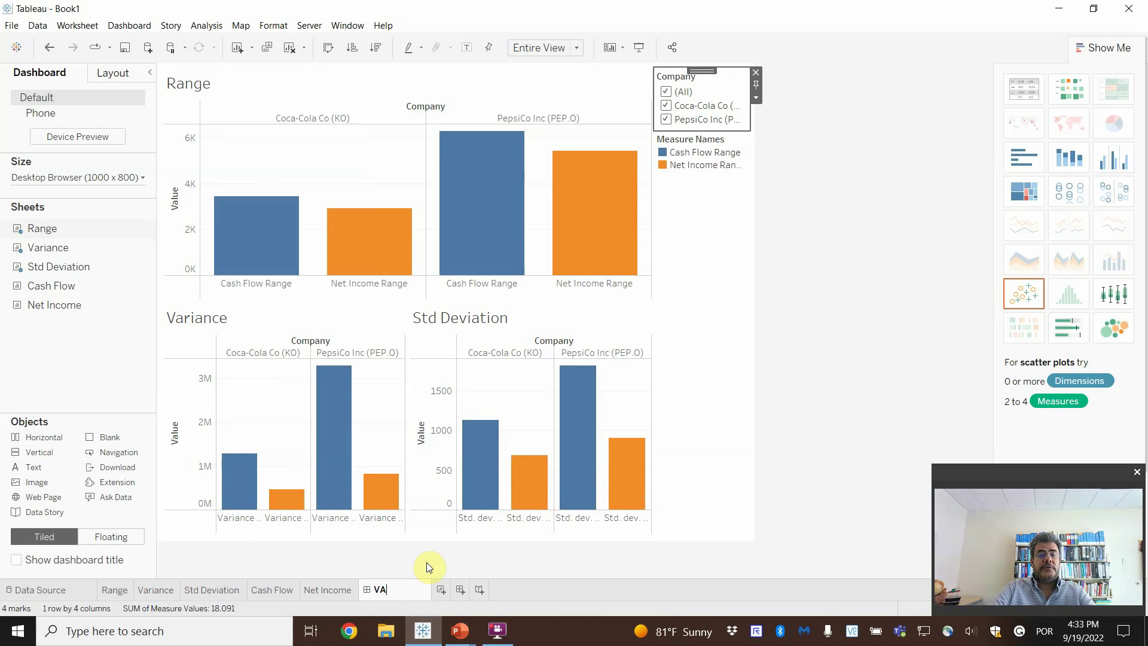
key("BackSpace")
type("ariance")
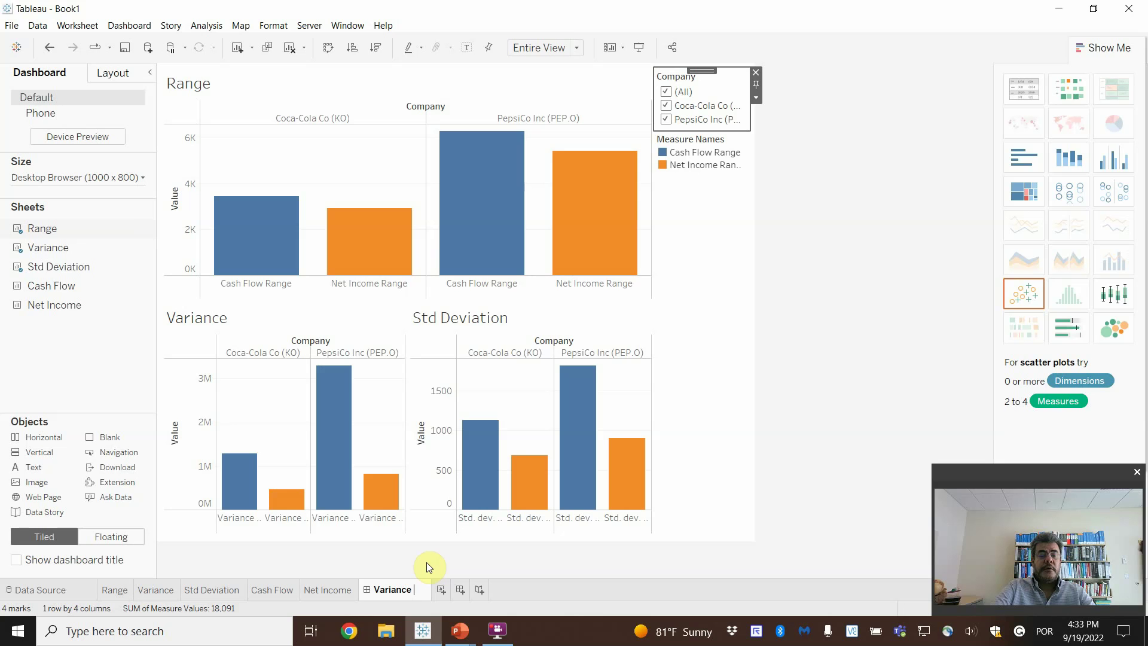
type(" & Std Devia")
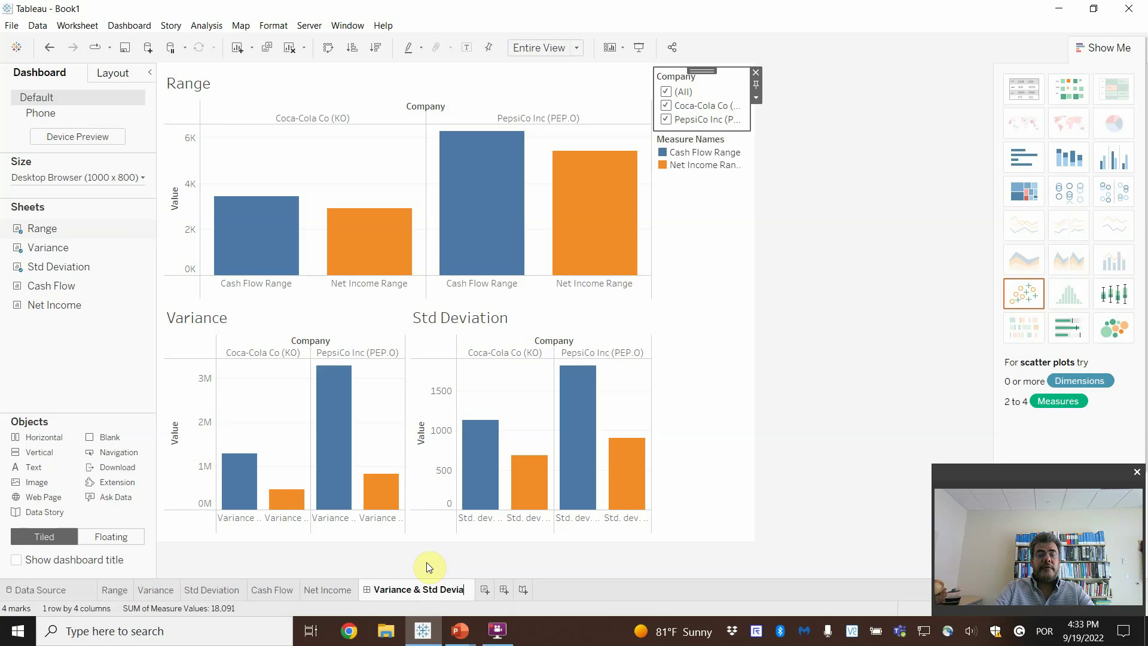
type("tion")
key("Return")
- Show the title on the Variance & Std Deviation dashboard and look over the Range bars
left_click(360, 146)
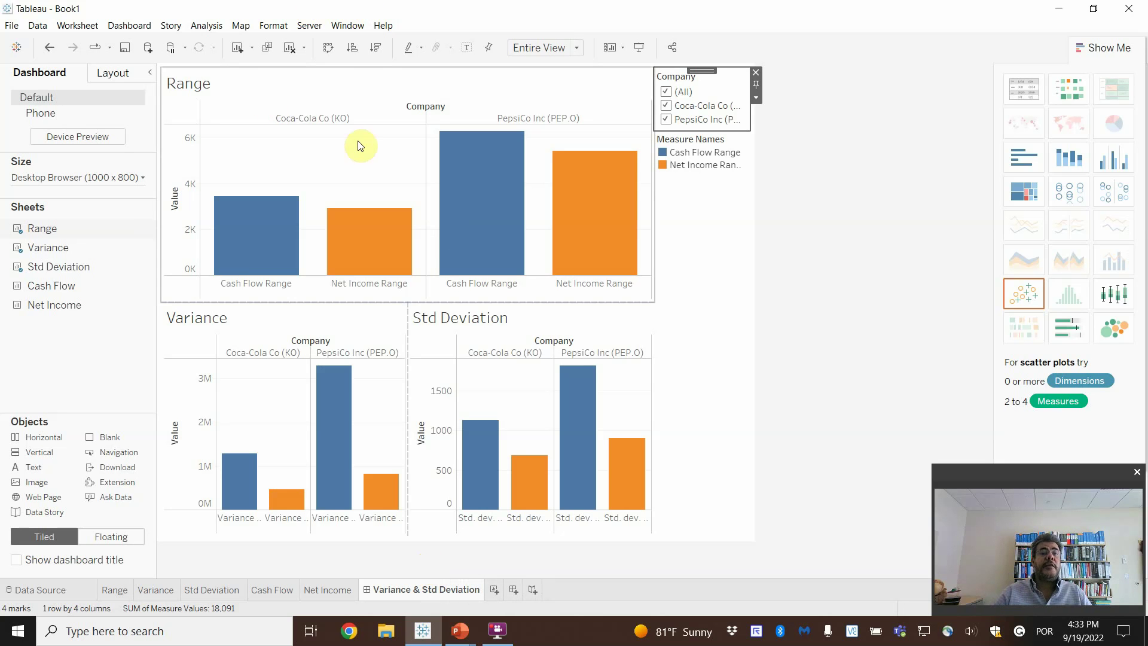
left_click(125, 26)
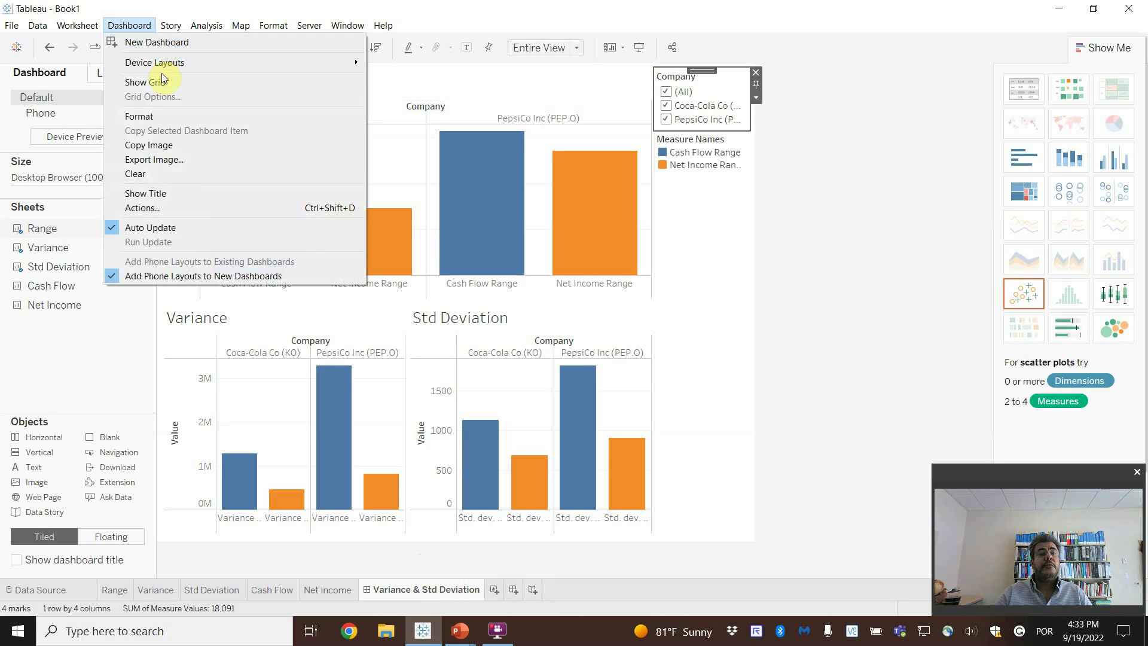
left_click(169, 193)
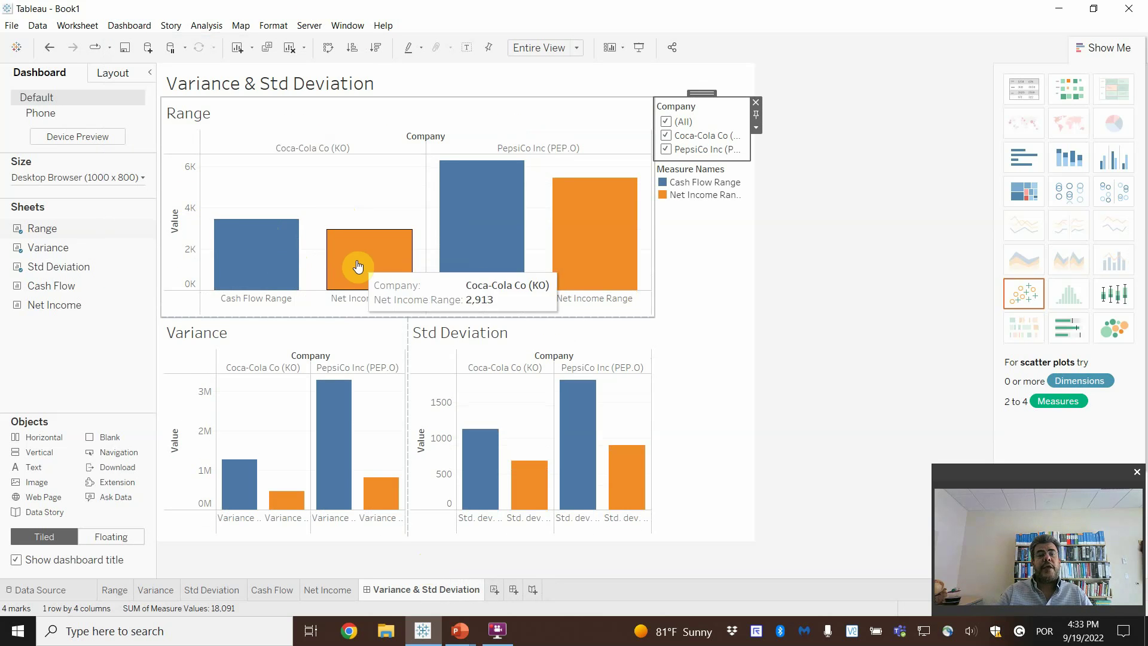
mouse_move(459, 251)
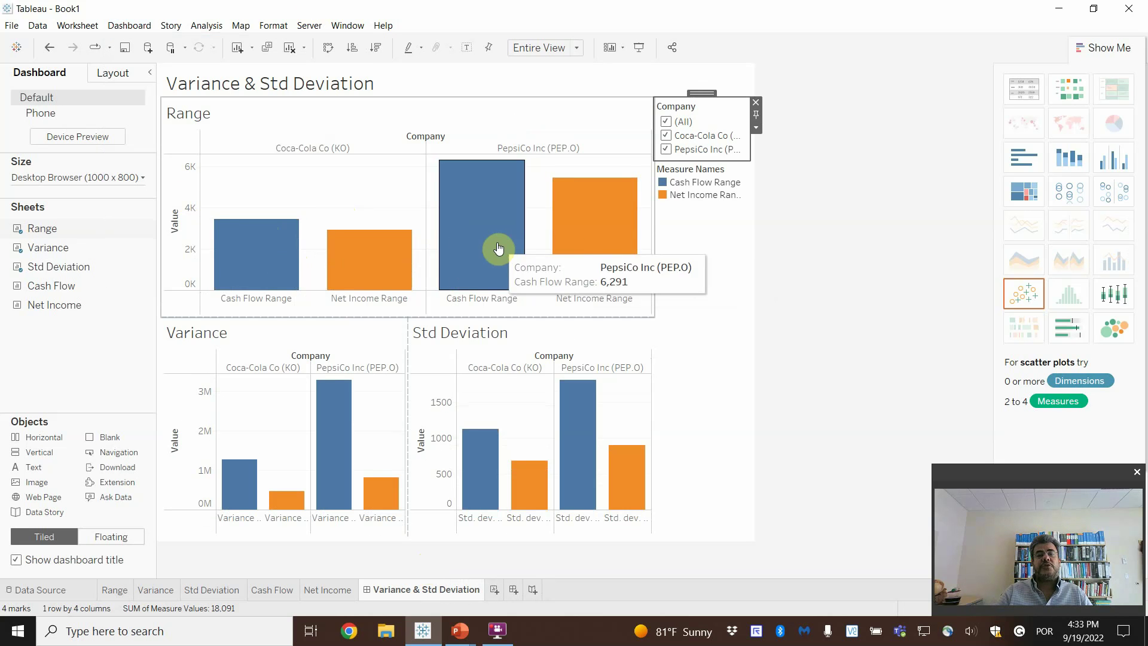
mouse_move(391, 256)
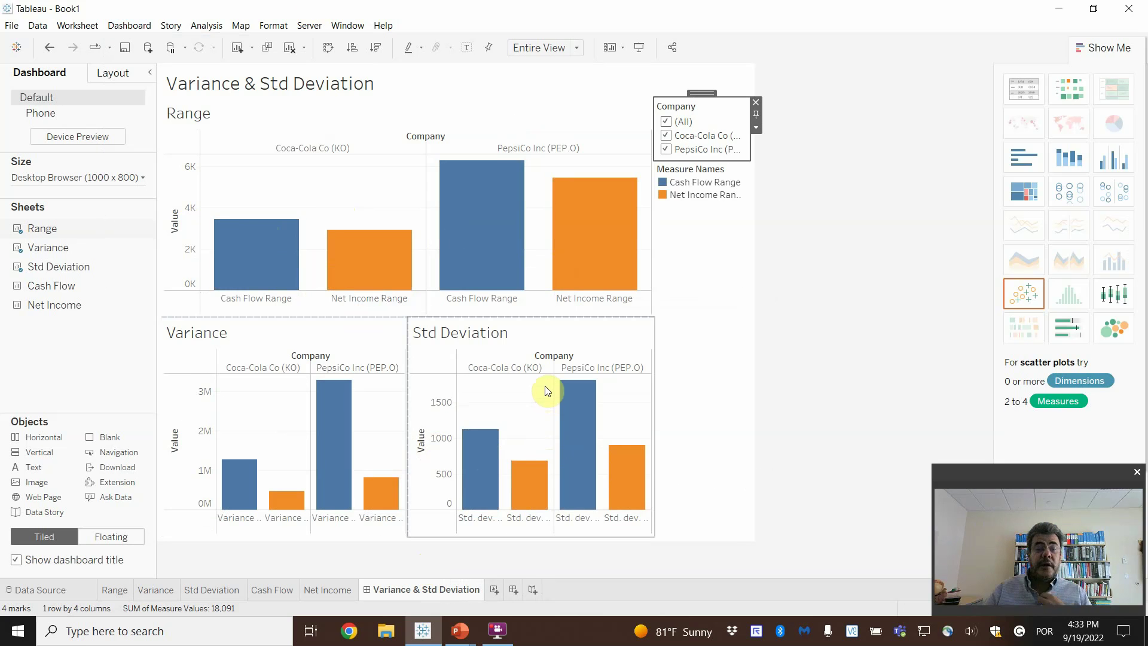
- Create a second dashboard and name it Average & Std Deviation
left_click(513, 591)
double_click(509, 590)
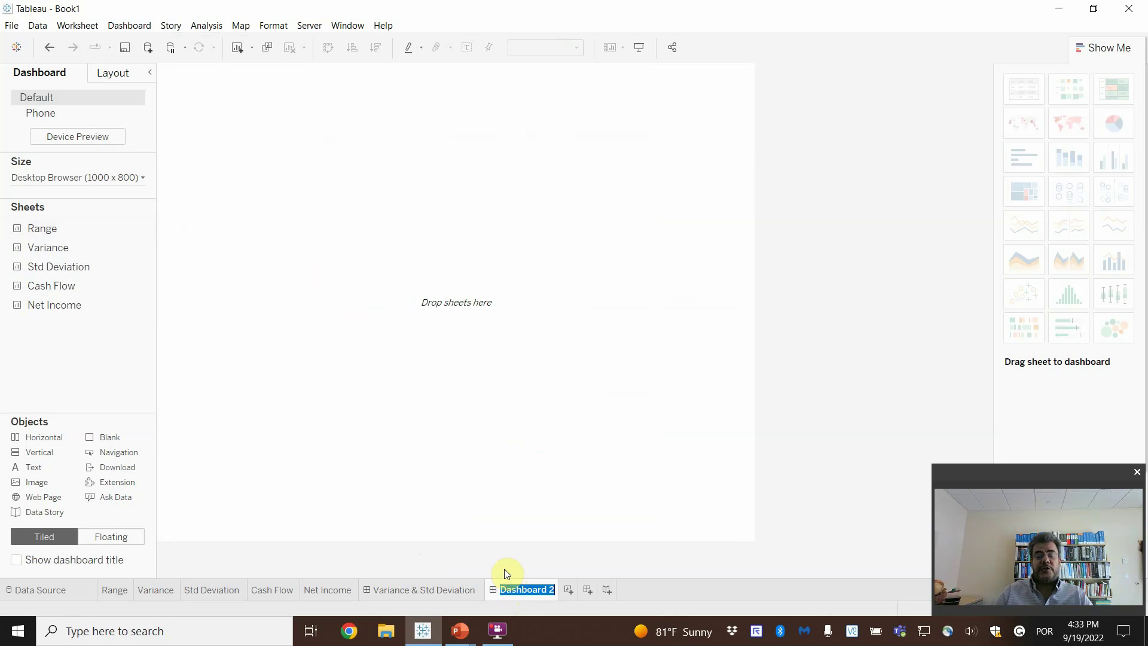
type("Averg")
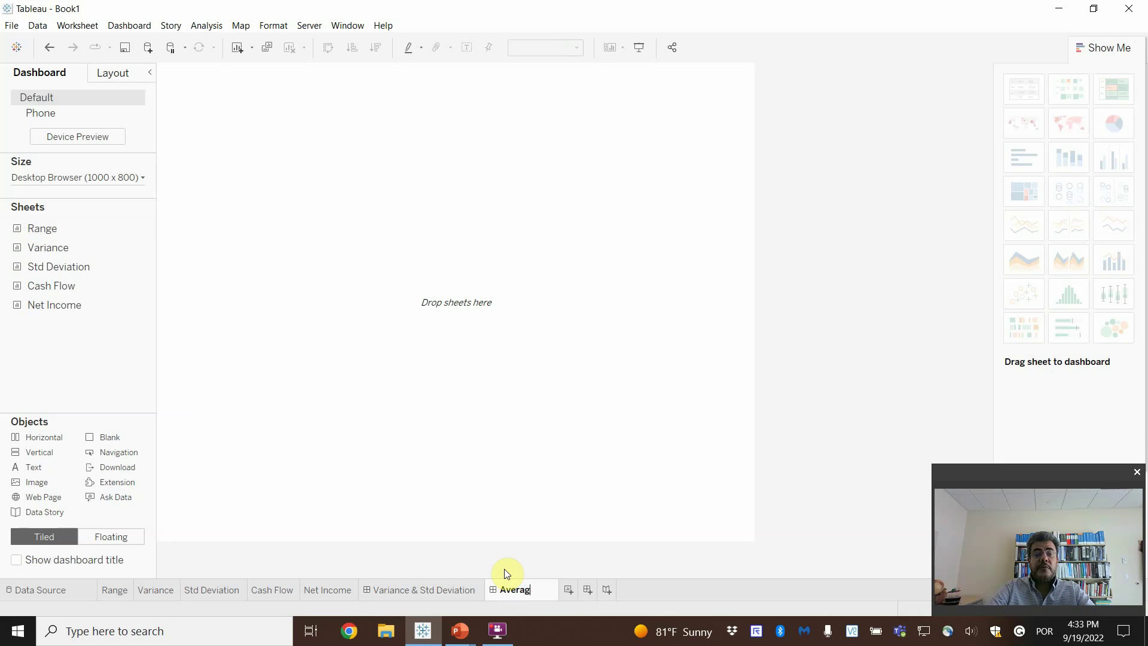
type("er")
key("BackSpace")
type("& St")
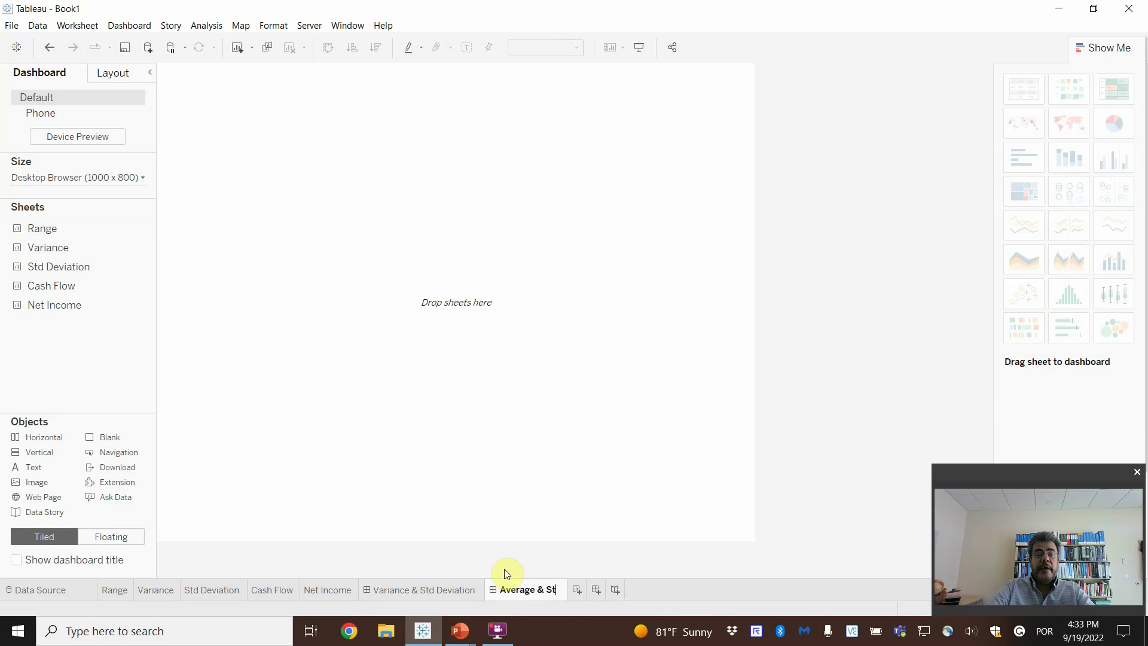
type("d Deviation")
key("Return")
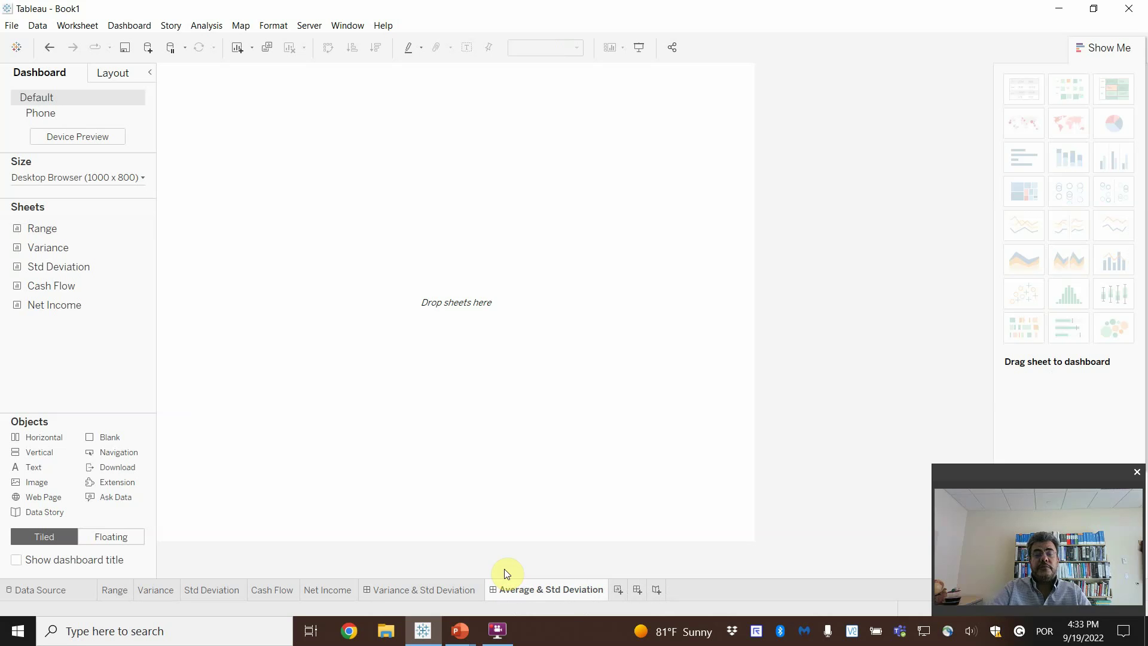
- Place the Range sheet on top of the new dashboard, with Cash Flow and Net Income side by side below it
left_click_drag(46, 230, 367, 120)
mouse_move(65, 286)
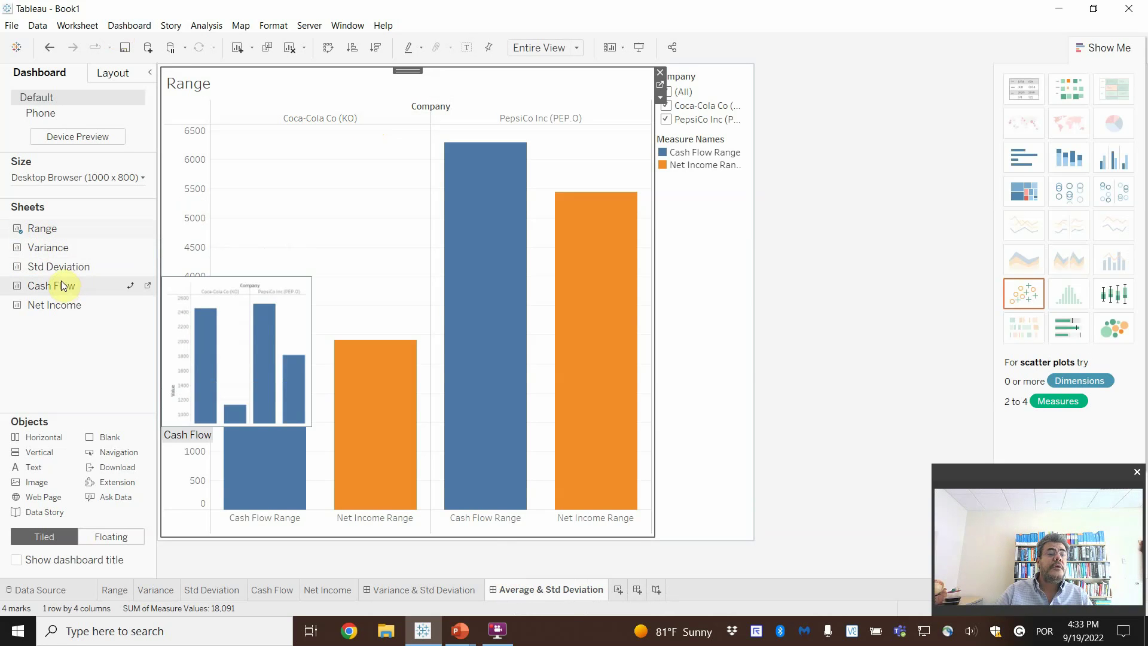
left_click_drag(55, 288, 254, 451)
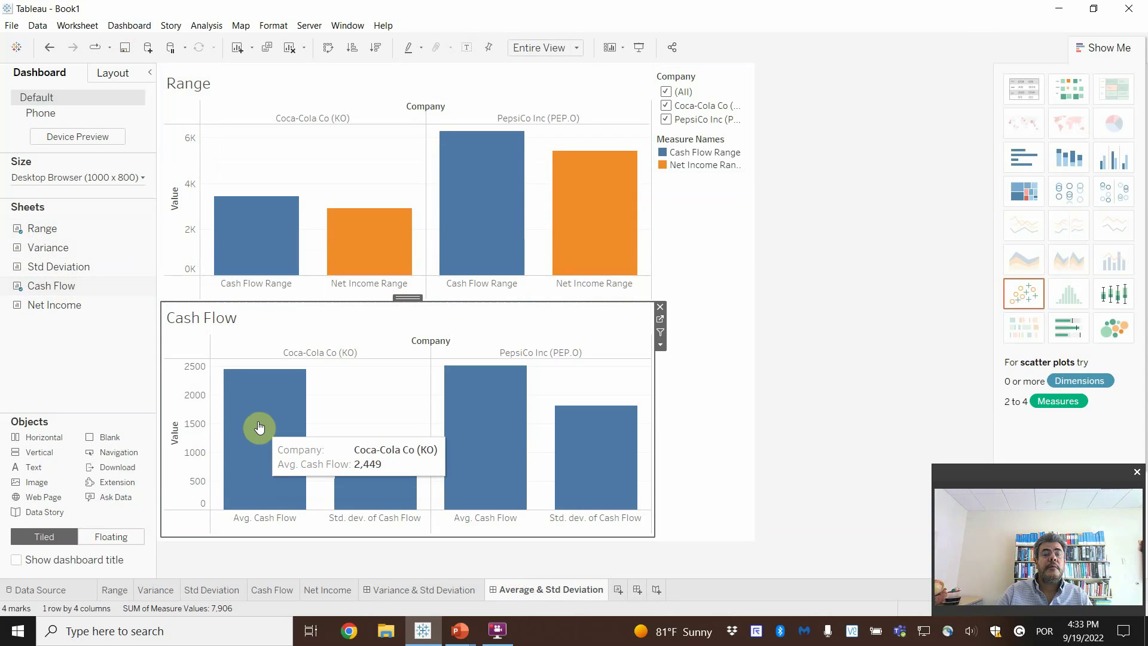
left_click_drag(45, 305, 533, 407)
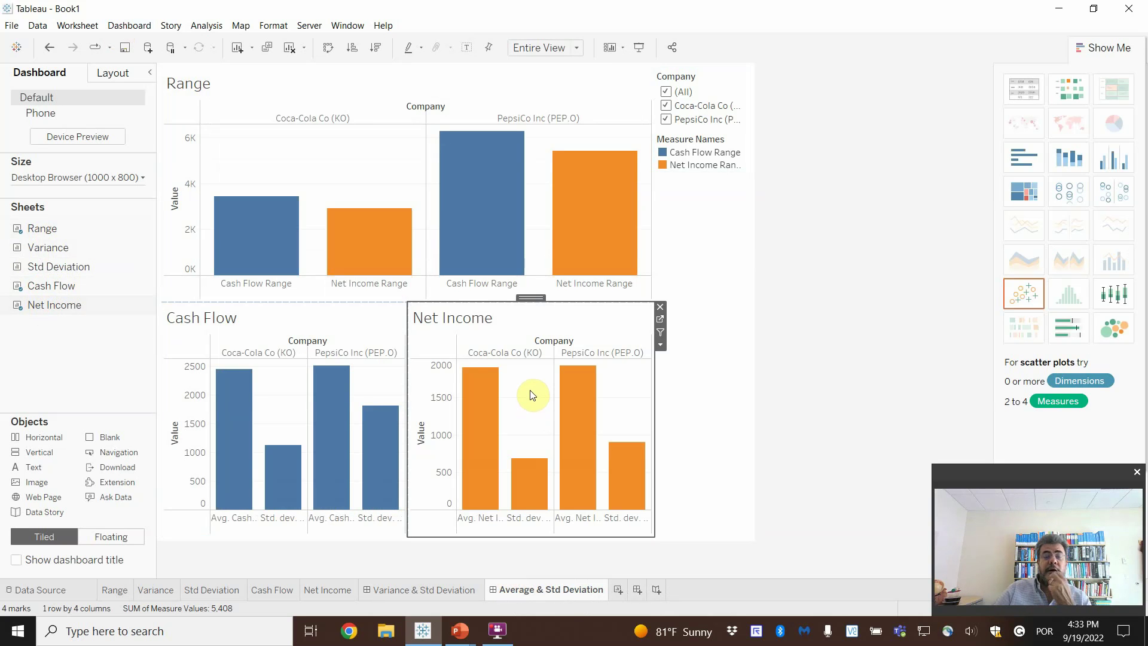
- Inspect the average and standard deviation bars for each company in the Net Income chart
mouse_move(495, 383)
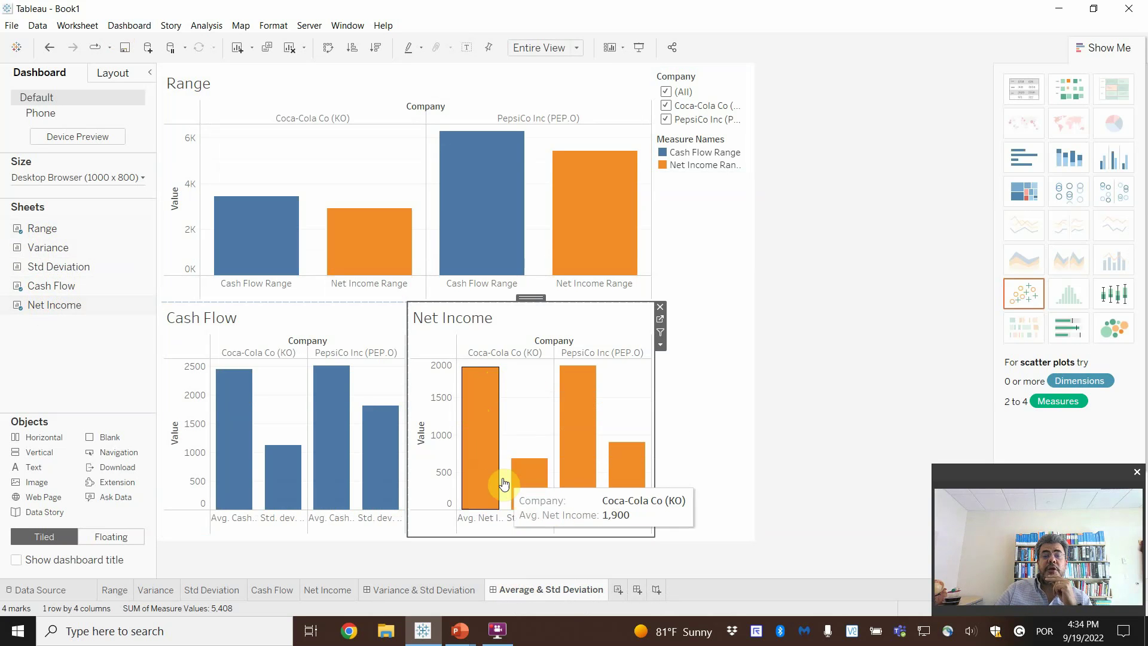
mouse_move(543, 502)
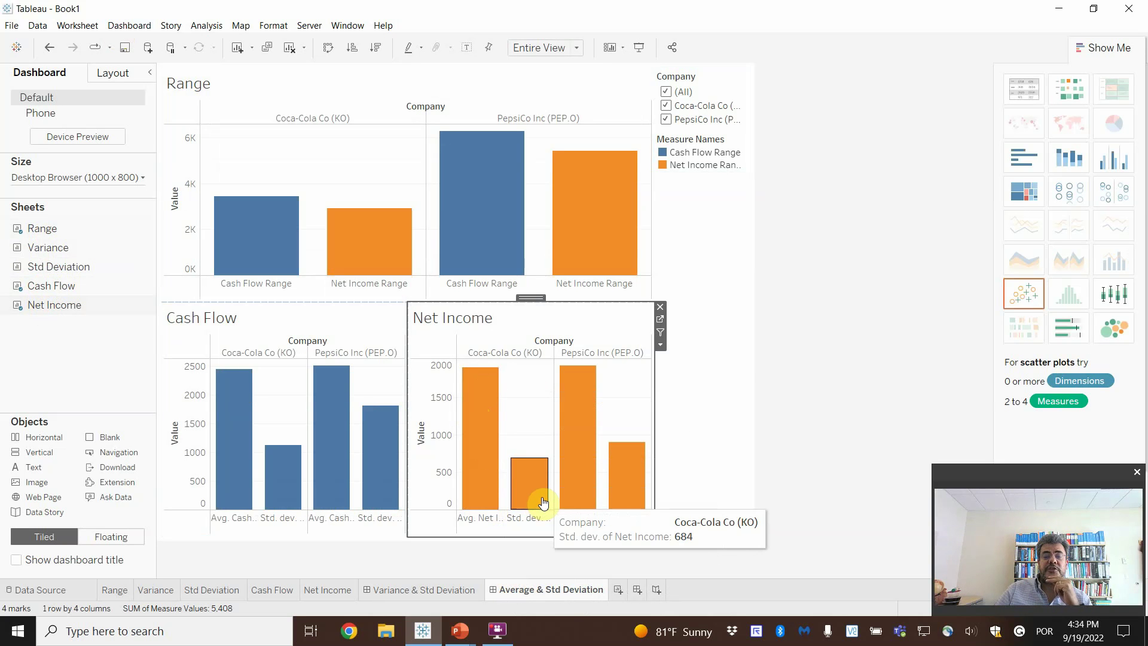
mouse_move(569, 487)
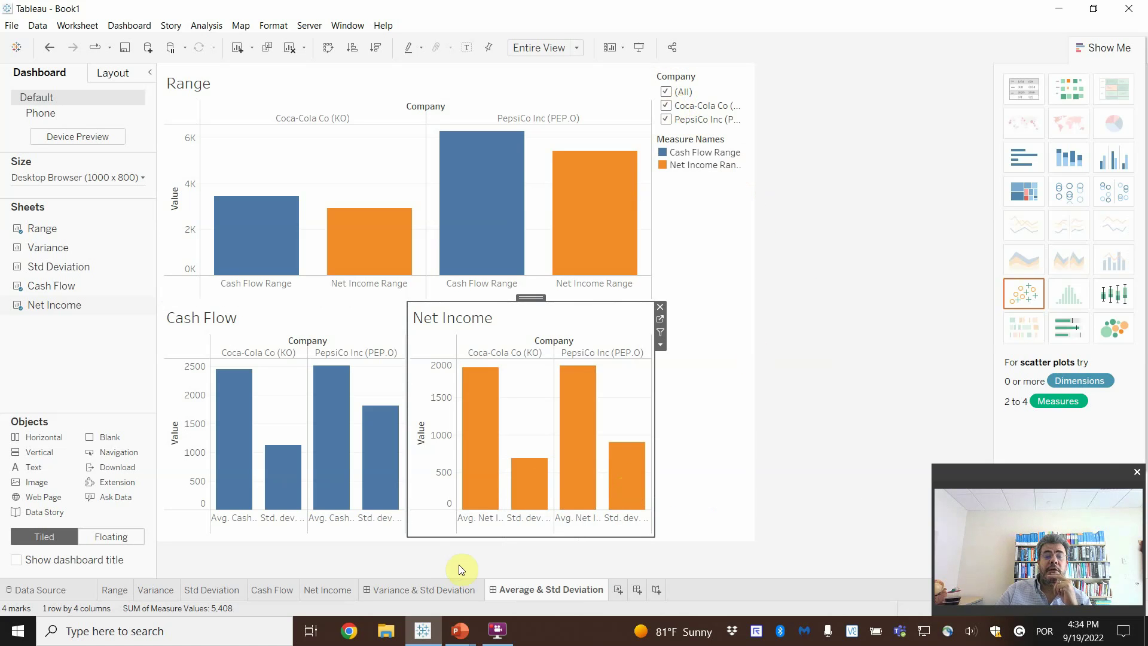
- Test the shared company filter by excluding Coca-Cola Co, and include it again from the Variance & Std Deviation dashboard
left_click(666, 107)
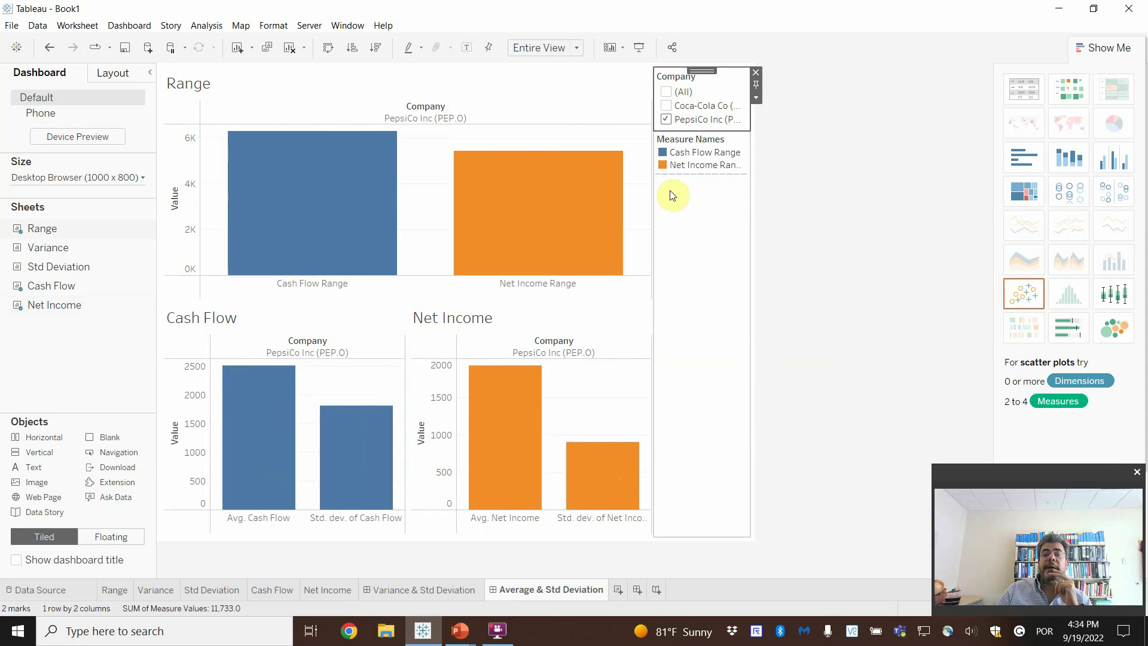
left_click(423, 589)
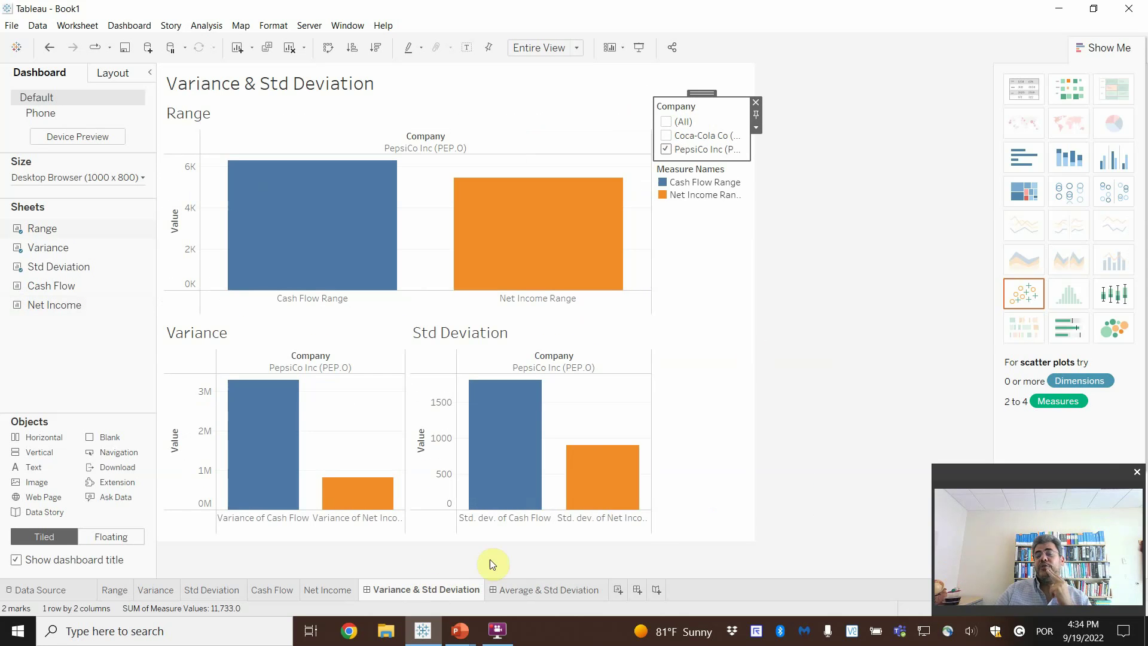
left_click(669, 135)
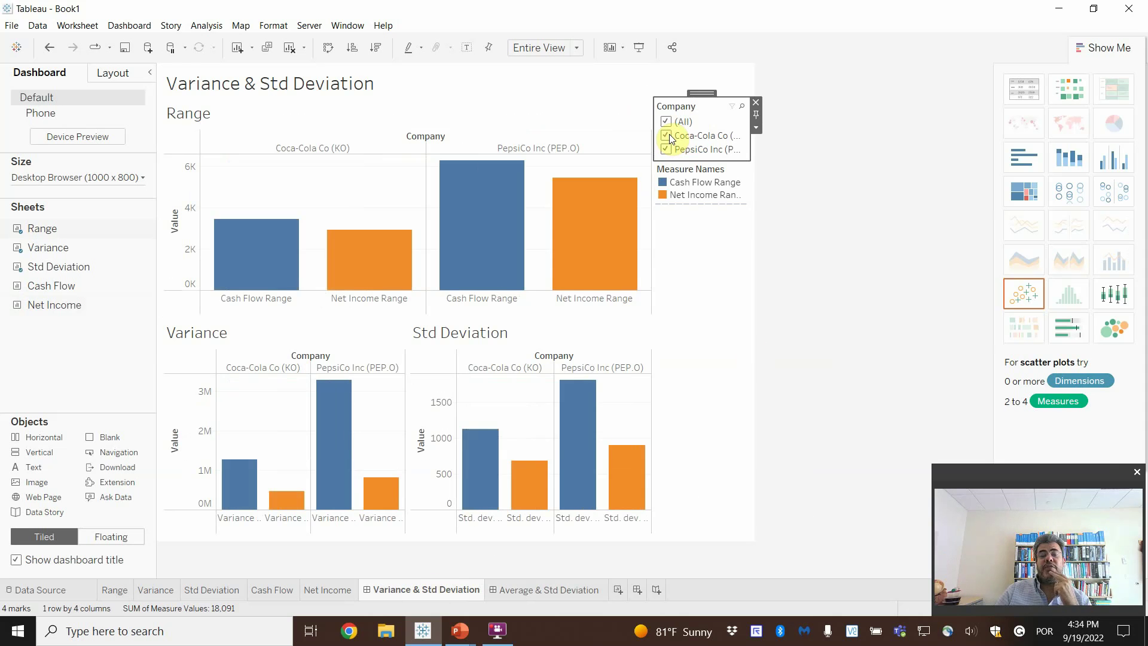
- Show the dashboard title on the Average & Std Deviation dashboard
left_click(541, 591)
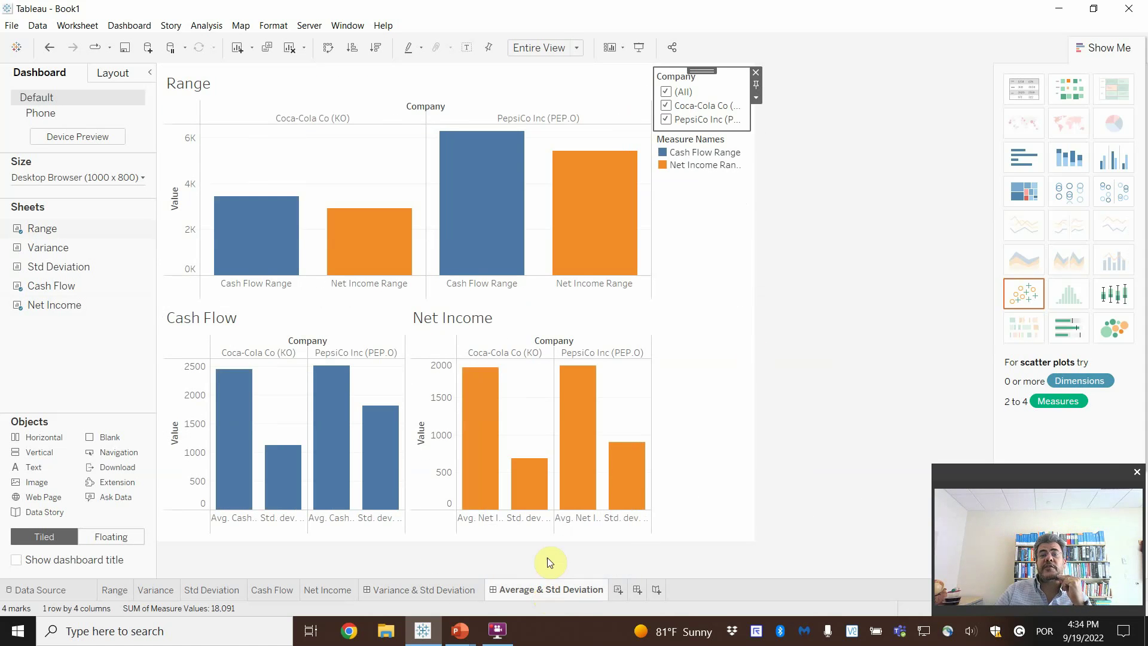
left_click(140, 27)
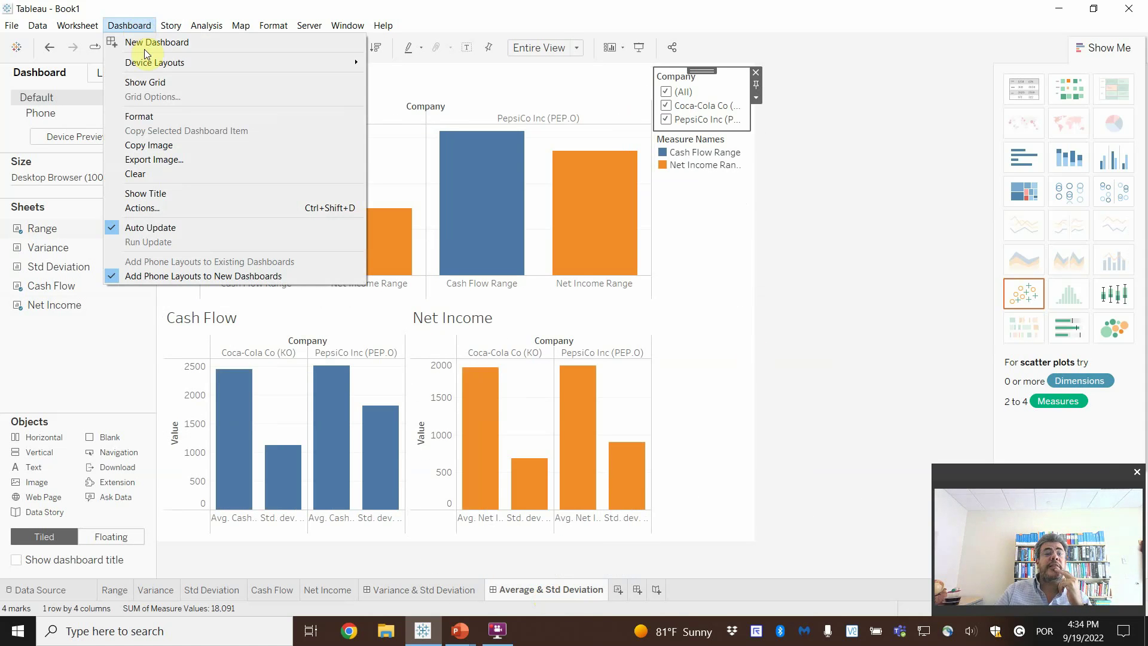
left_click(181, 194)
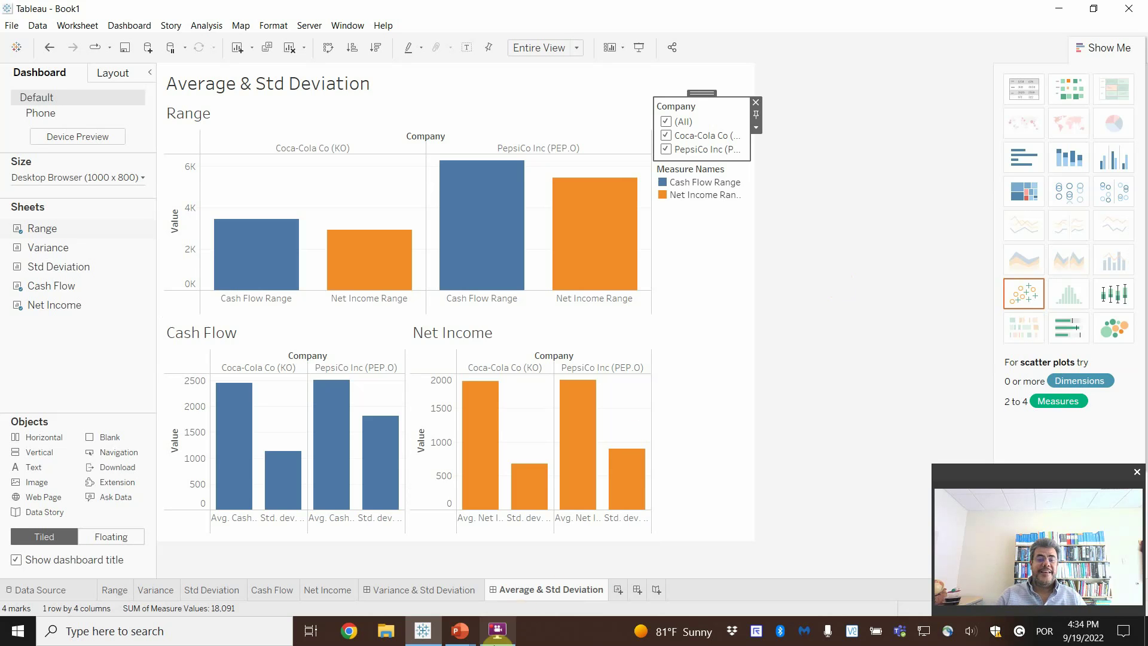
- Switch to the running PowerPoint slide show and advance from the Standard Deviation slide to the closing slide
mouse_move(465, 637)
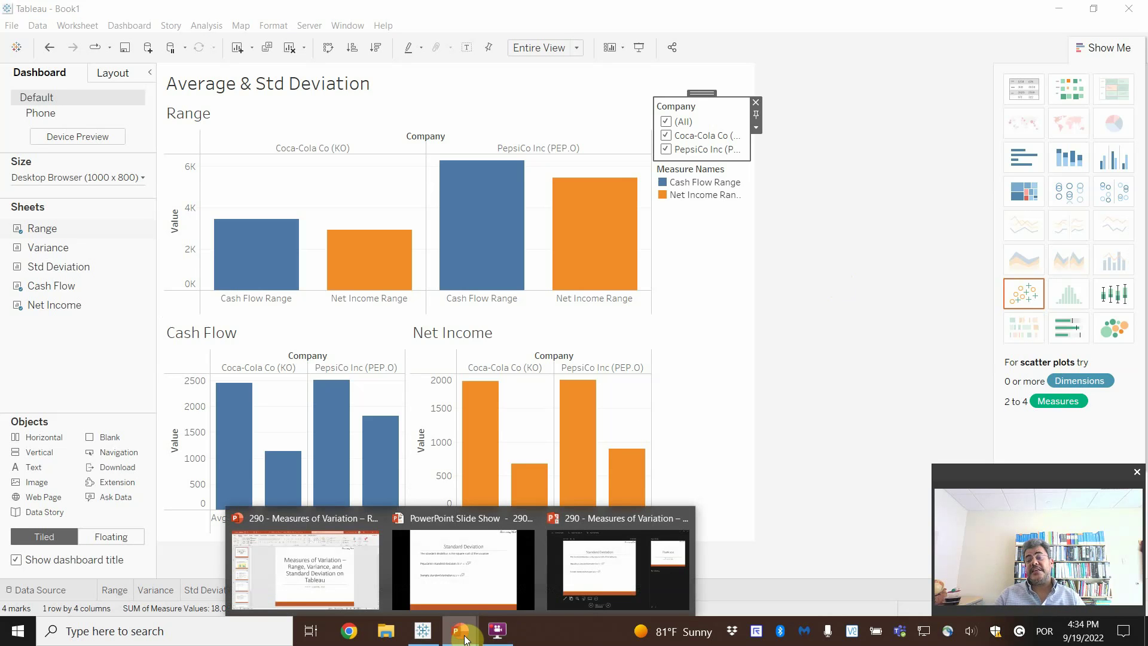
left_click(469, 575)
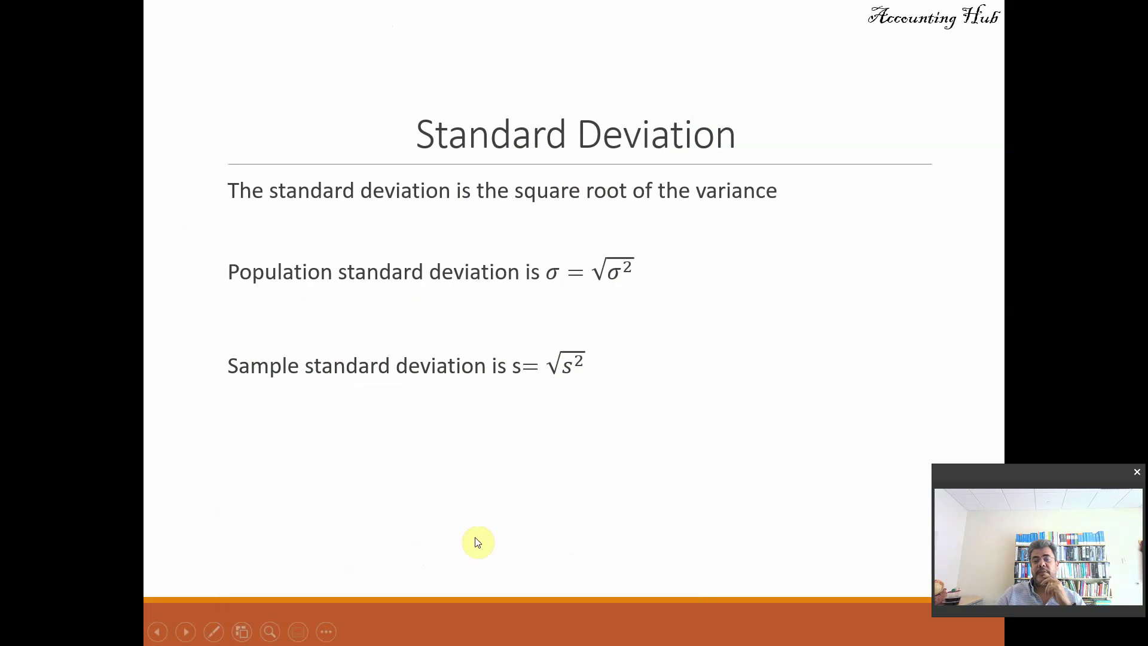
left_click(637, 417)
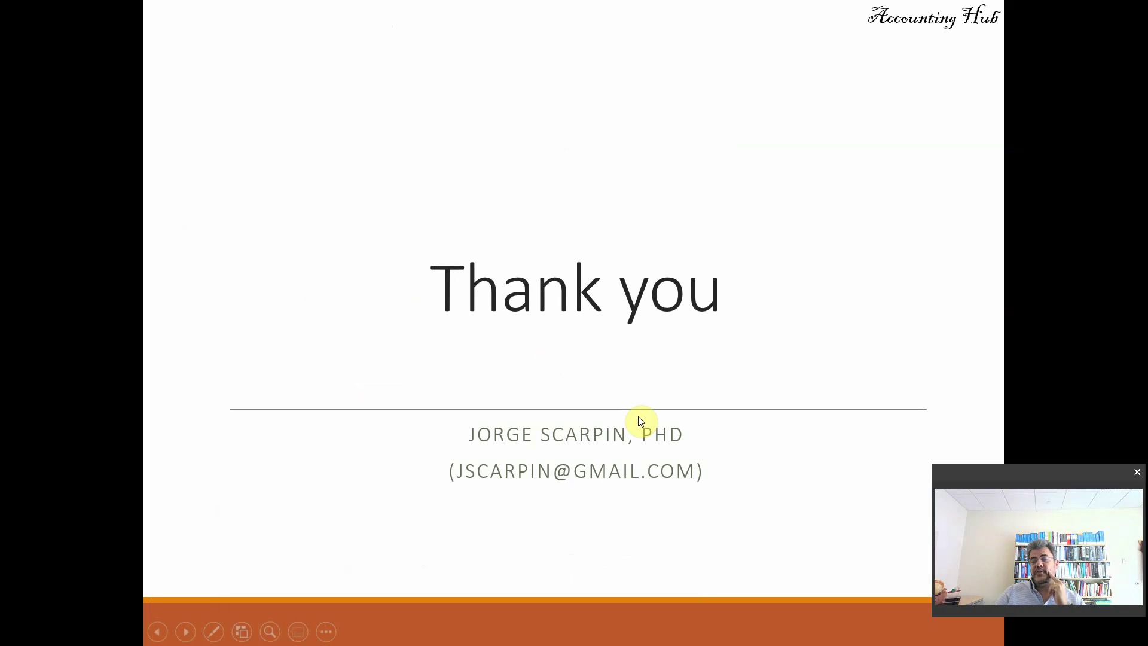